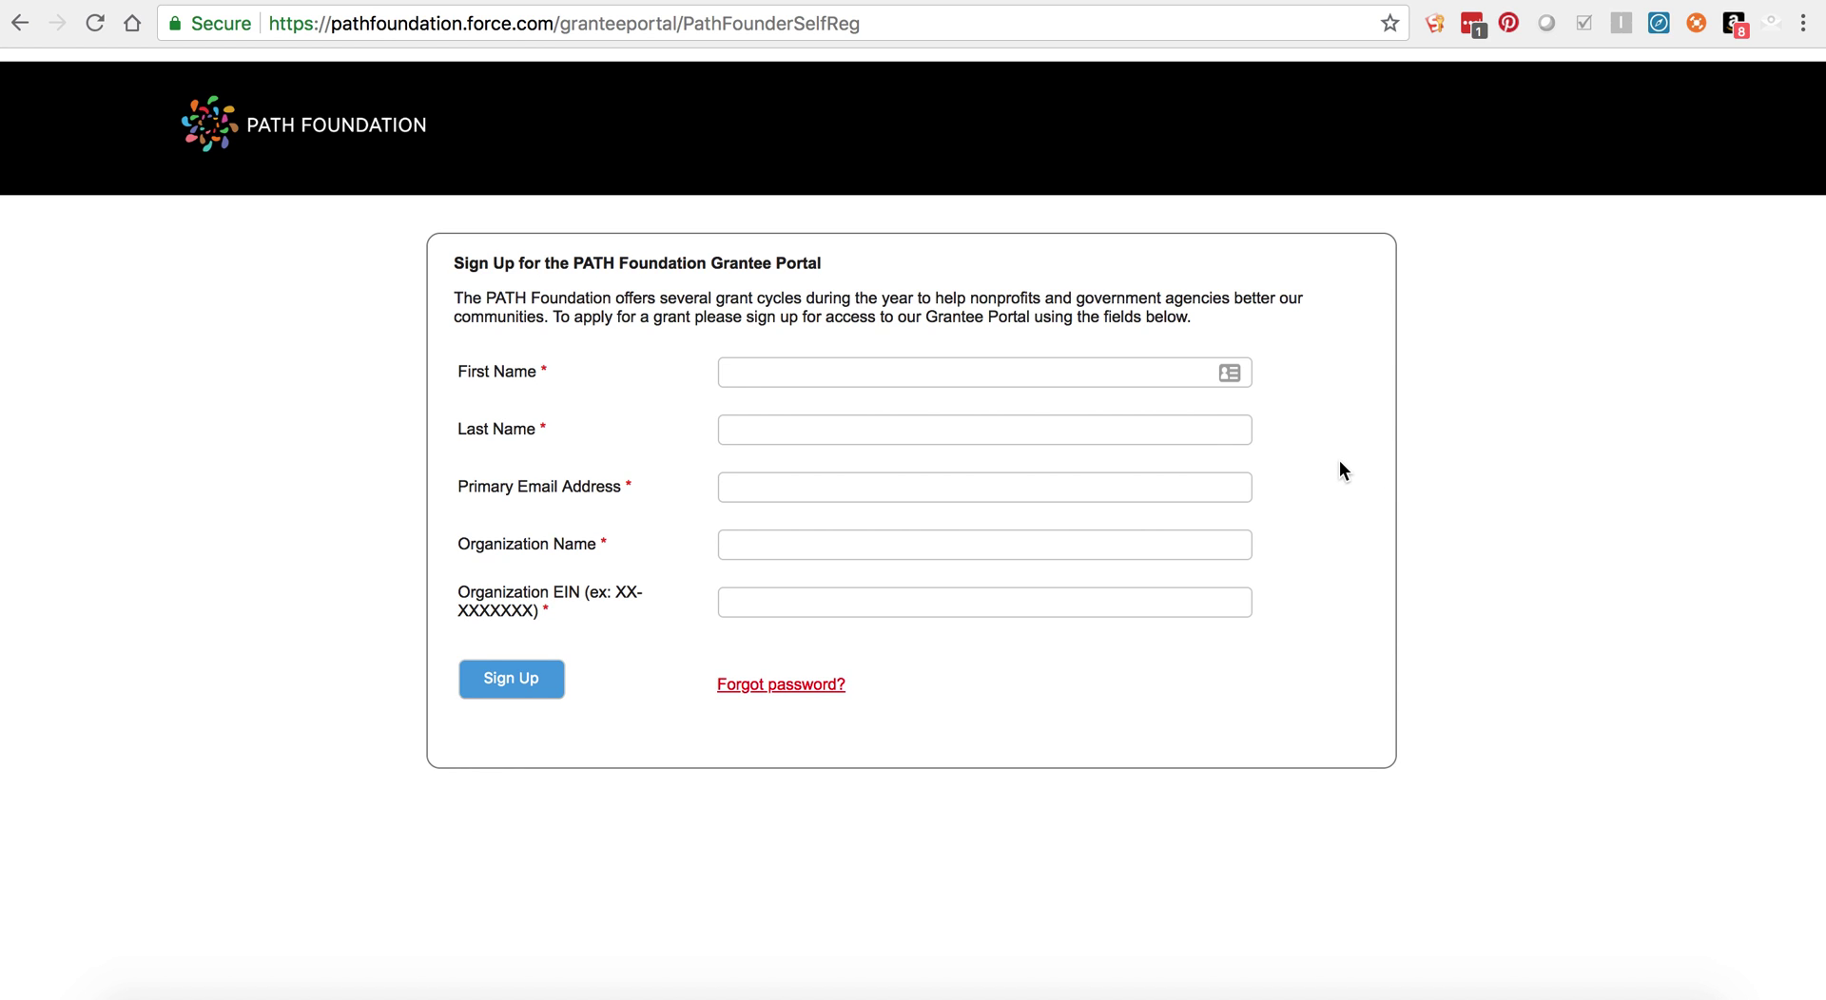
Step: Fill the sign-up form with the test grantee's name, email, organization Test - ABC Conservation and EIN
{"action": "left_click", "coordinate": [915, 372]}
{"action": "key", "text": "Tab"}
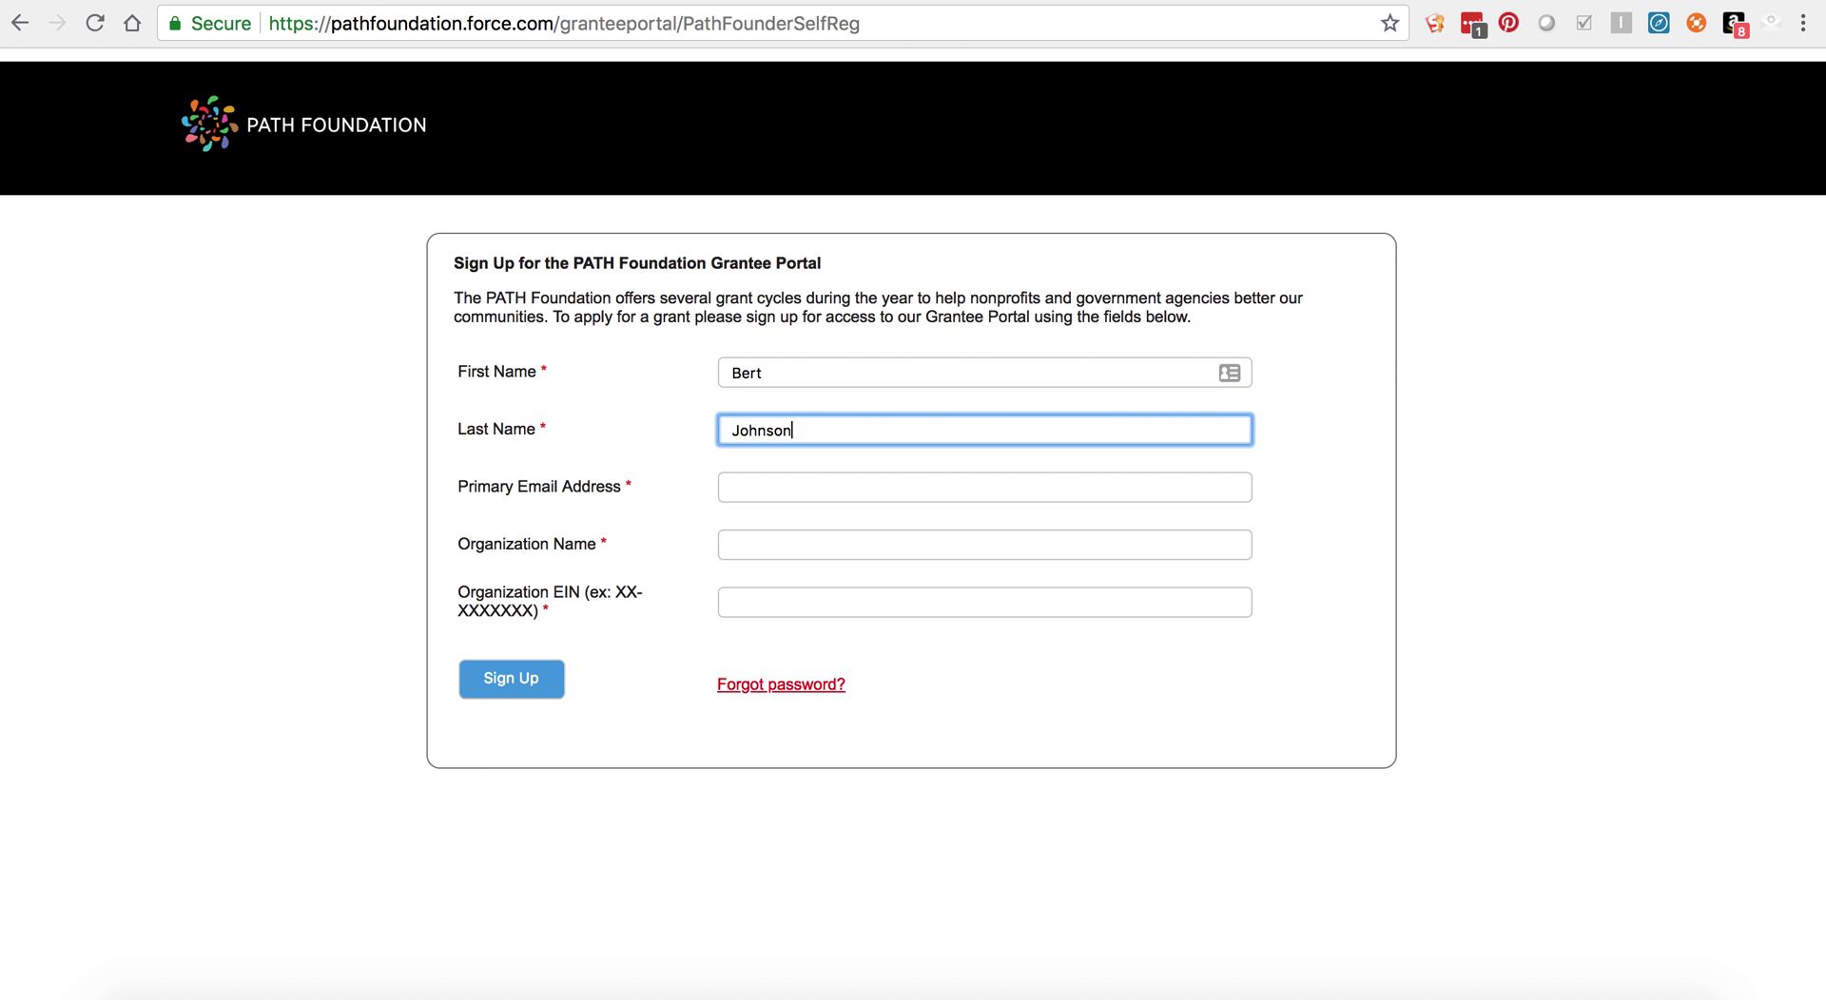
{"action": "type", "text": "- Test"}
{"action": "key", "text": "Tab"}
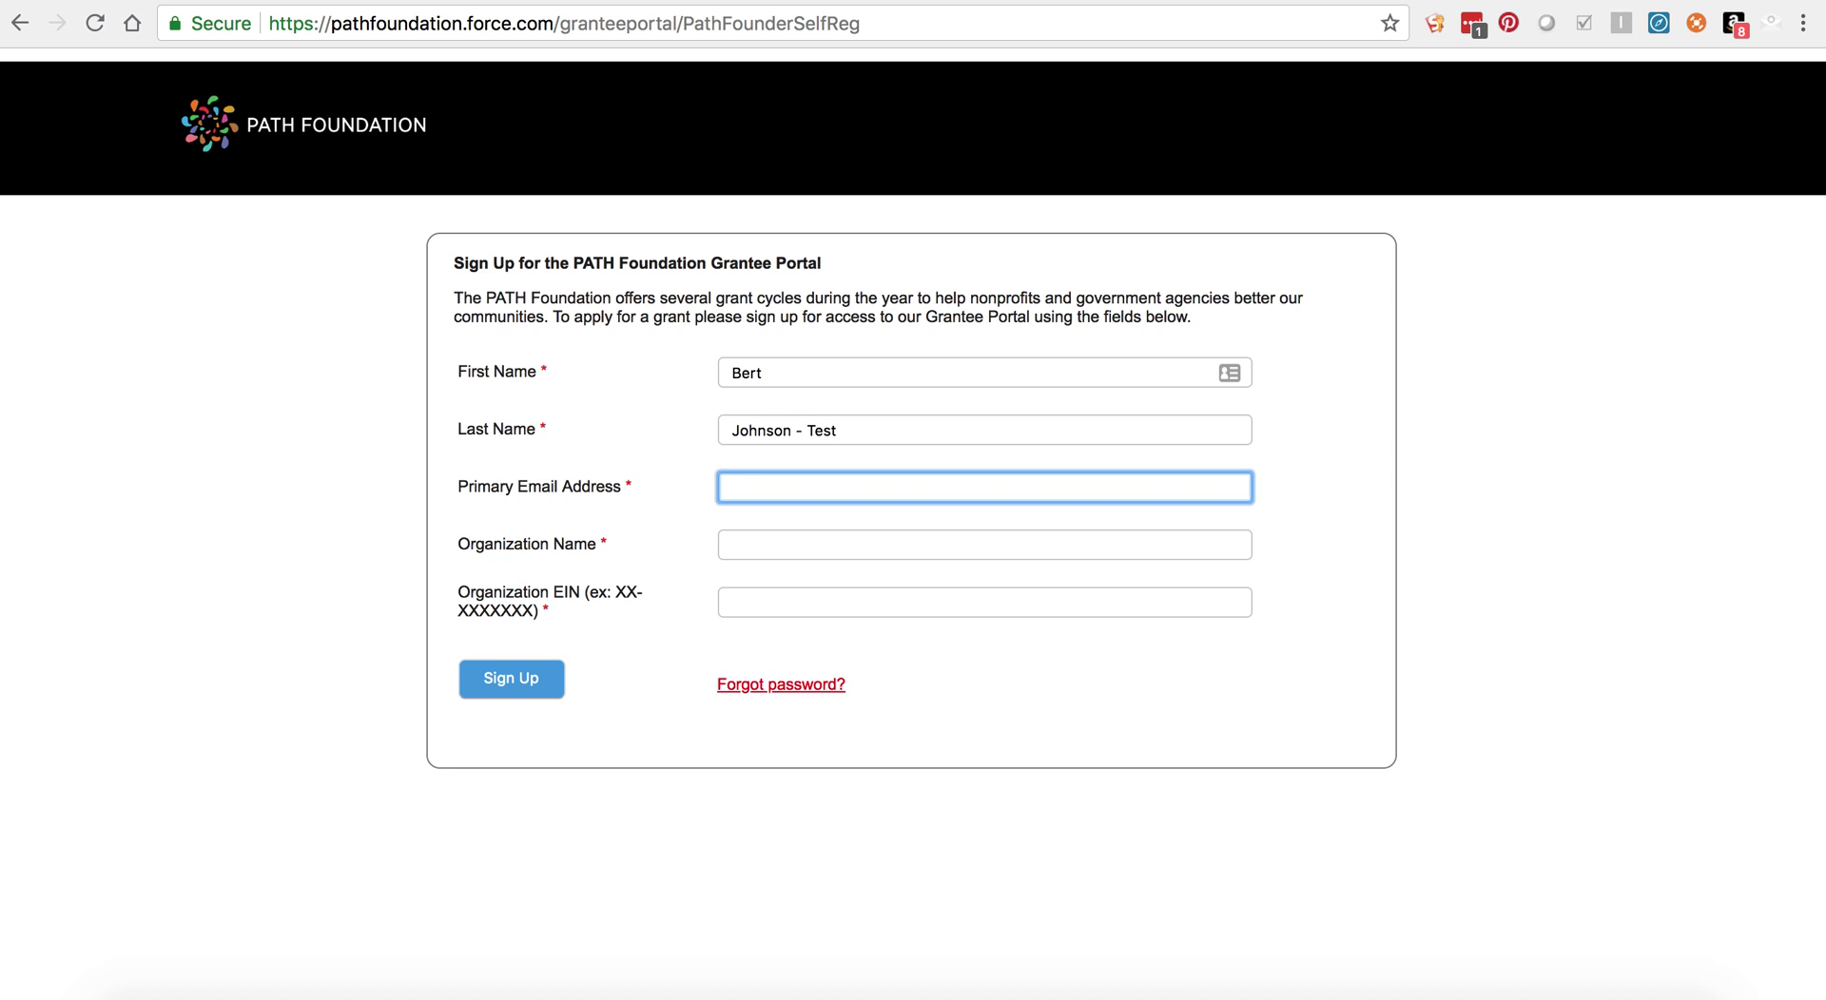
{"action": "key", "text": "Tab"}
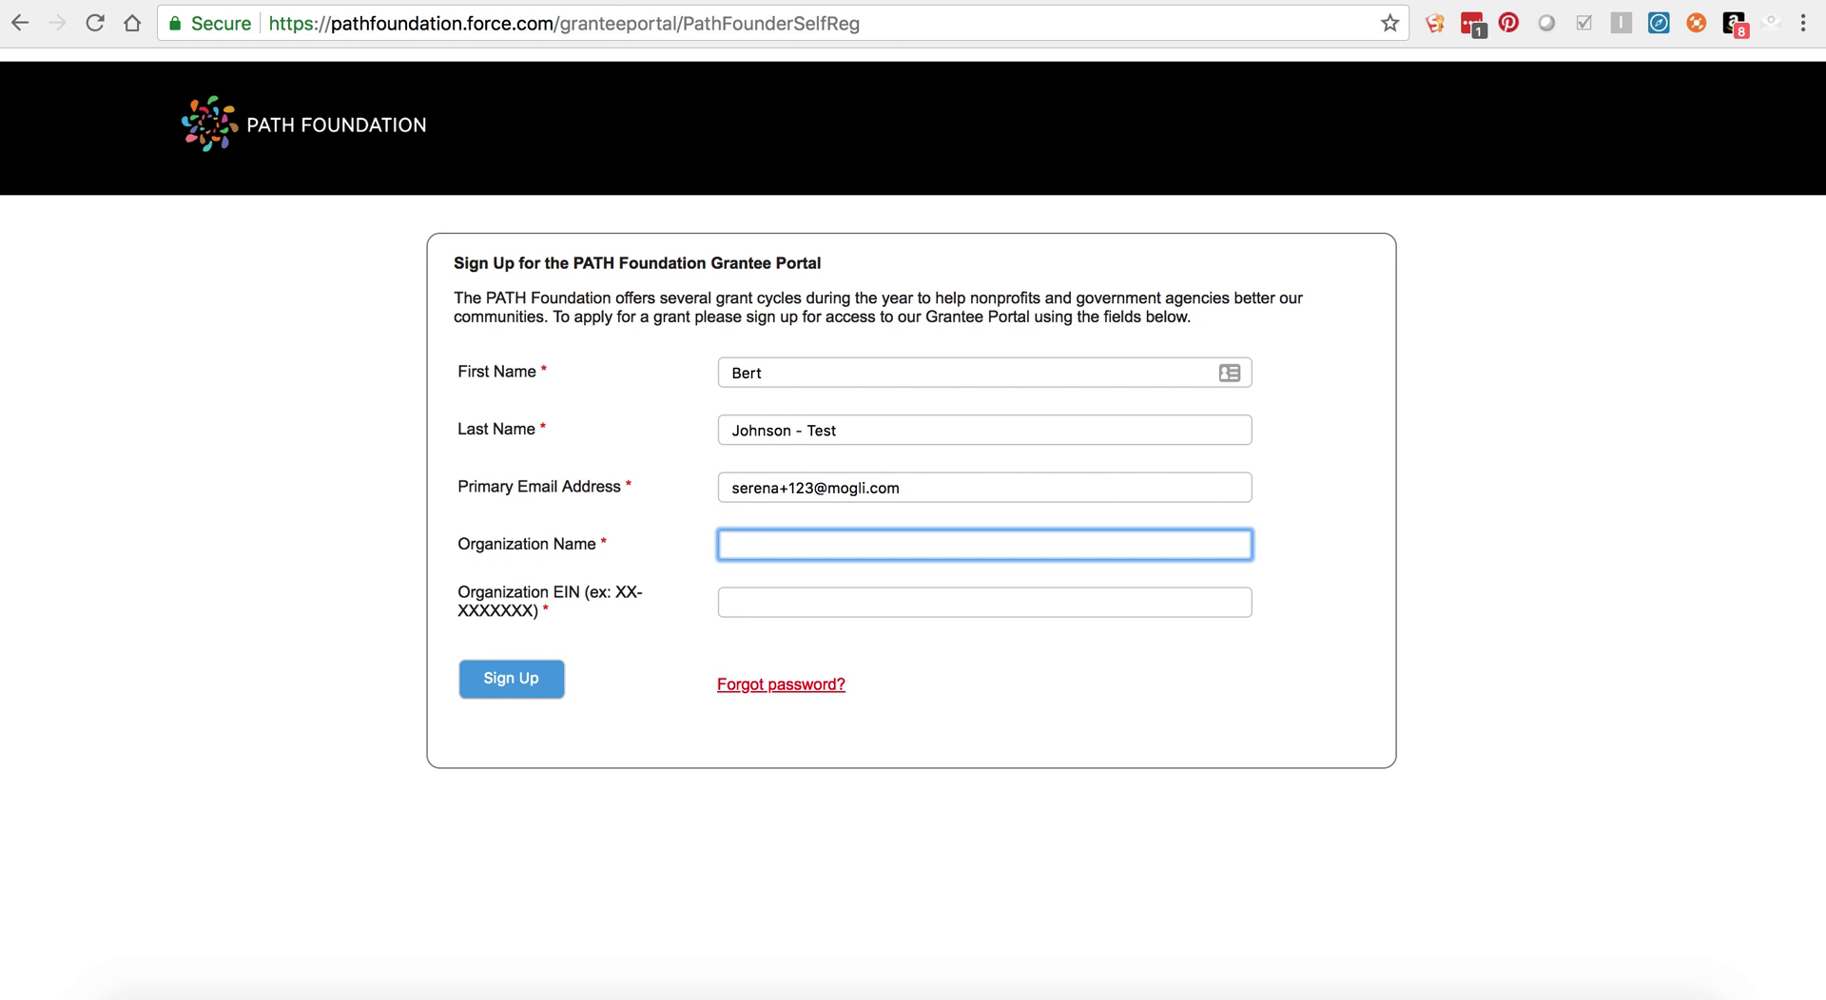
{"action": "type", "text": "Test - ABC Conservation"}
{"action": "left_click", "coordinate": [808, 602]}
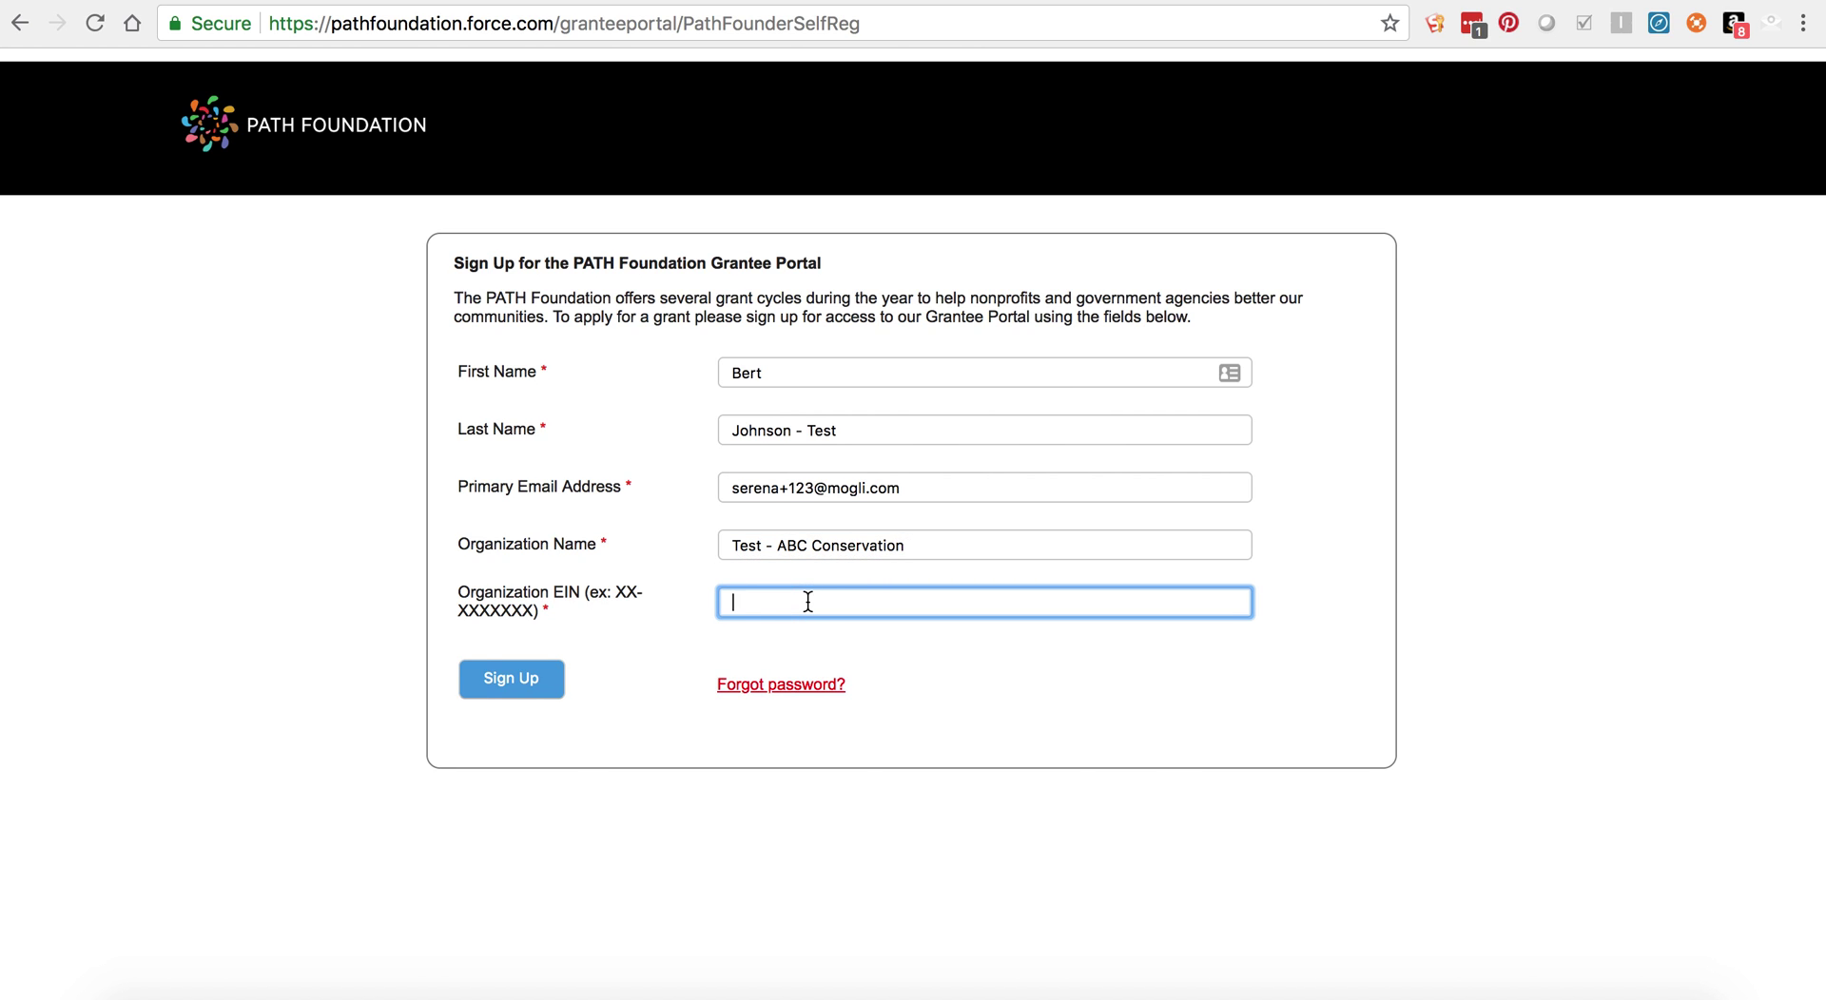
{"action": "type", "text": "56-12345"}
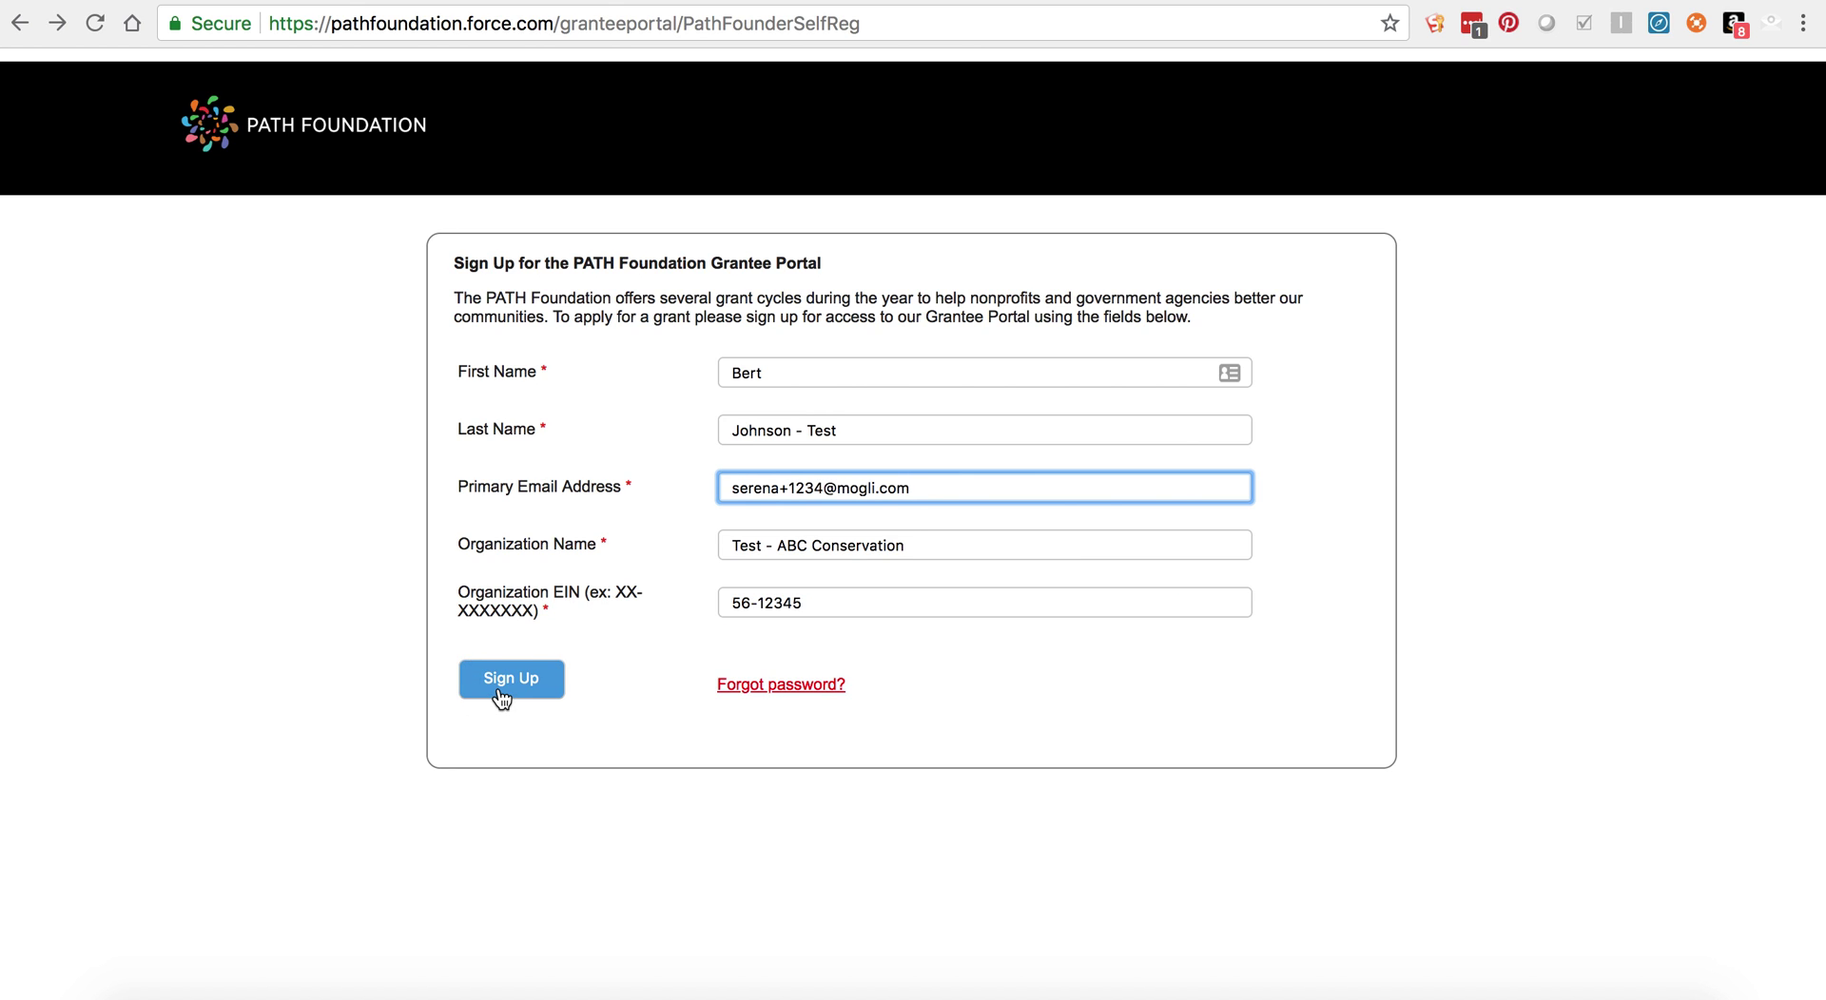
Step: Submit the sign-up and open the PATH Foundation portal invitation email in Gmail
{"action": "left_click", "coordinate": [501, 699]}
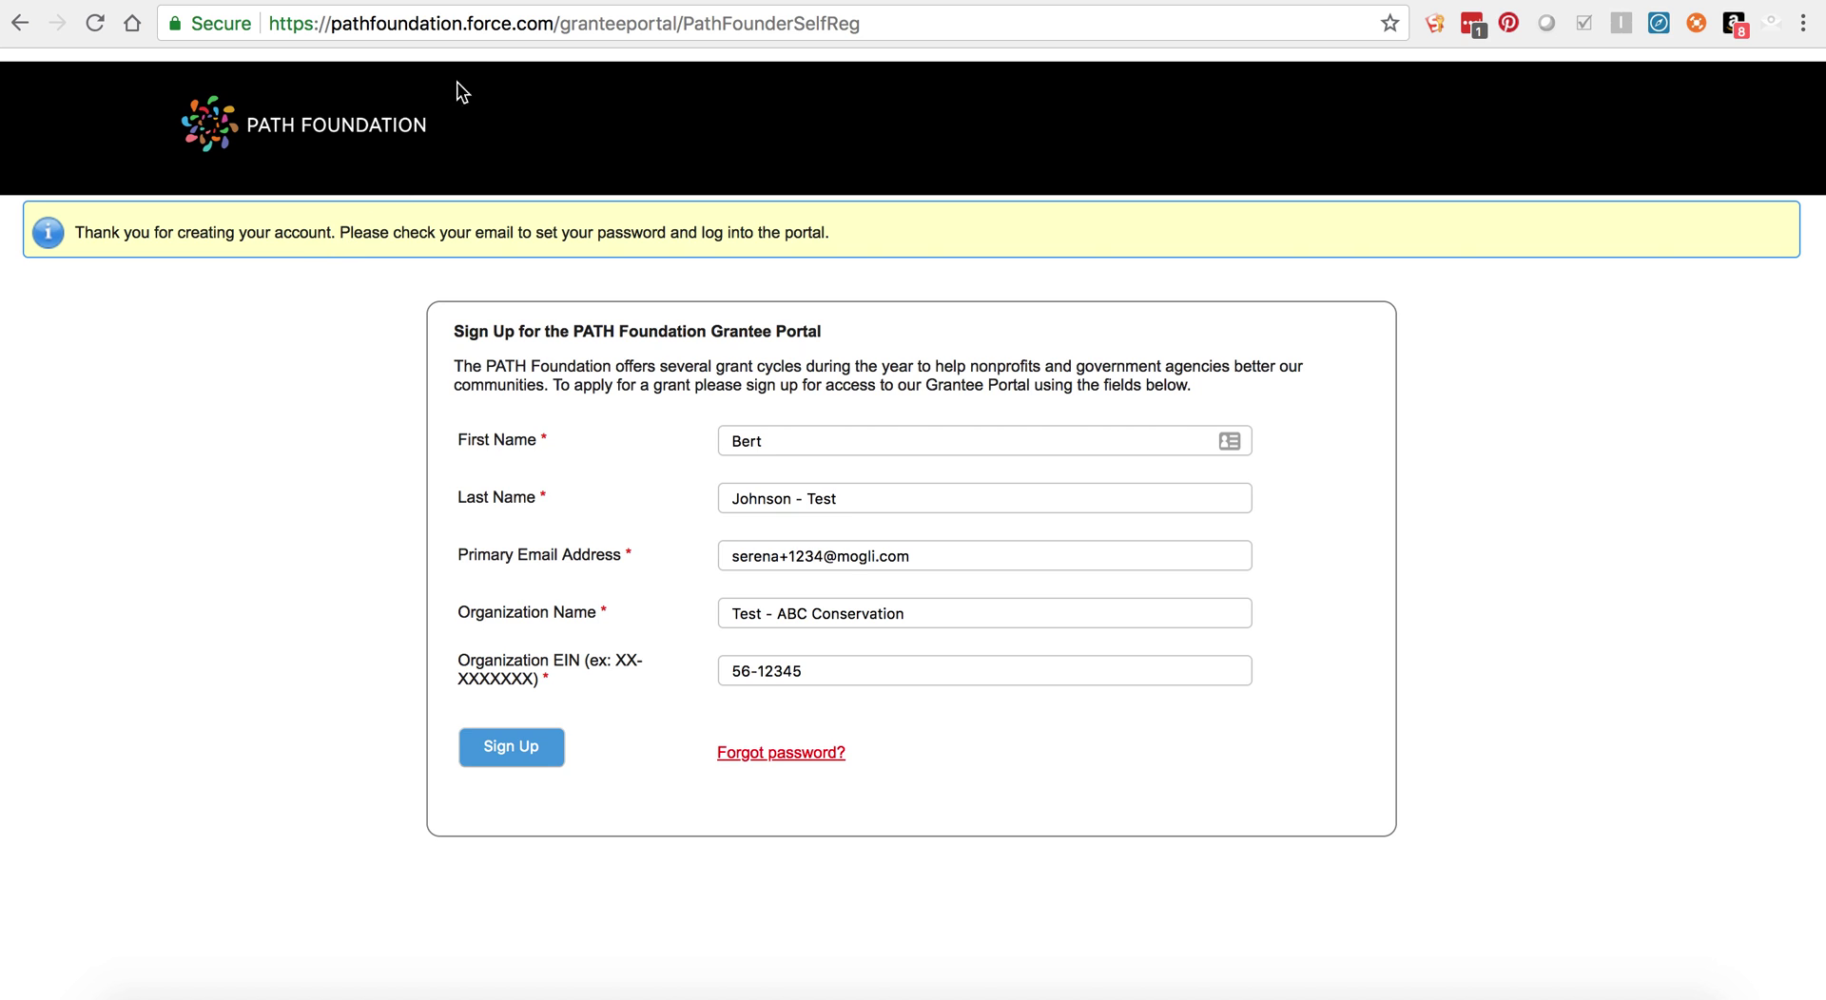
{"action": "left_click", "coordinate": [486, 3]}
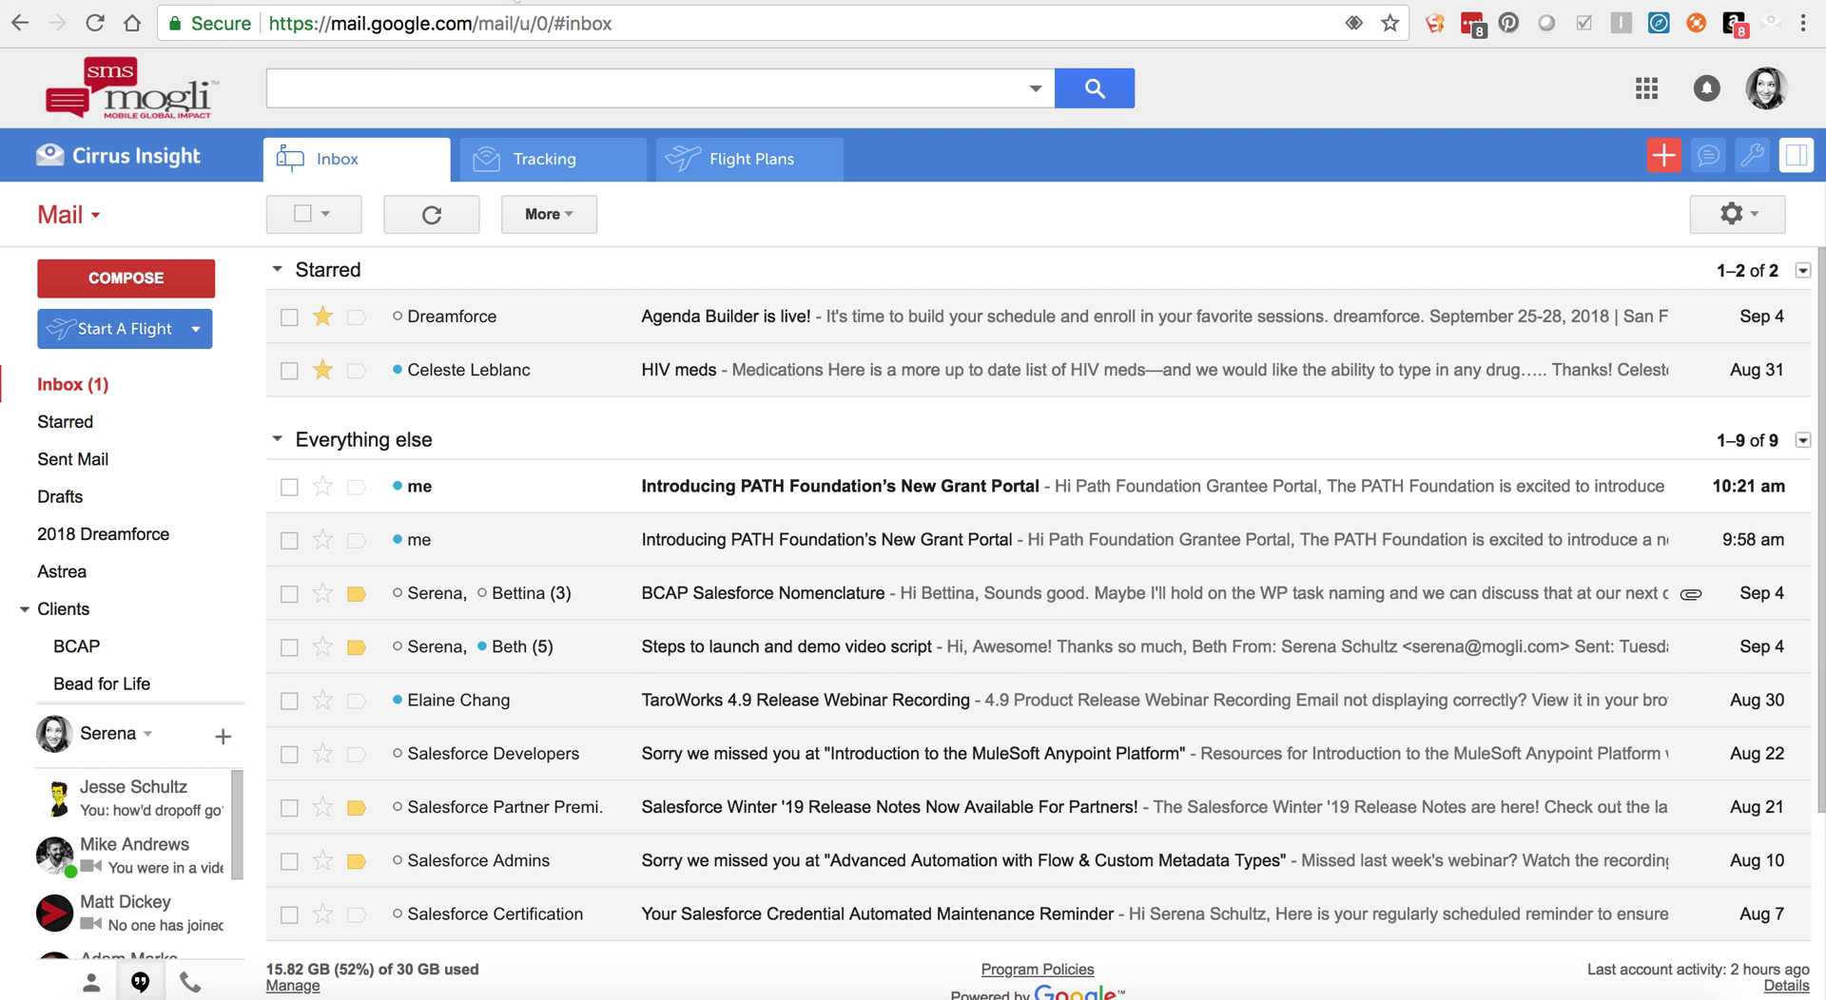
{"action": "left_click", "coordinate": [665, 488]}
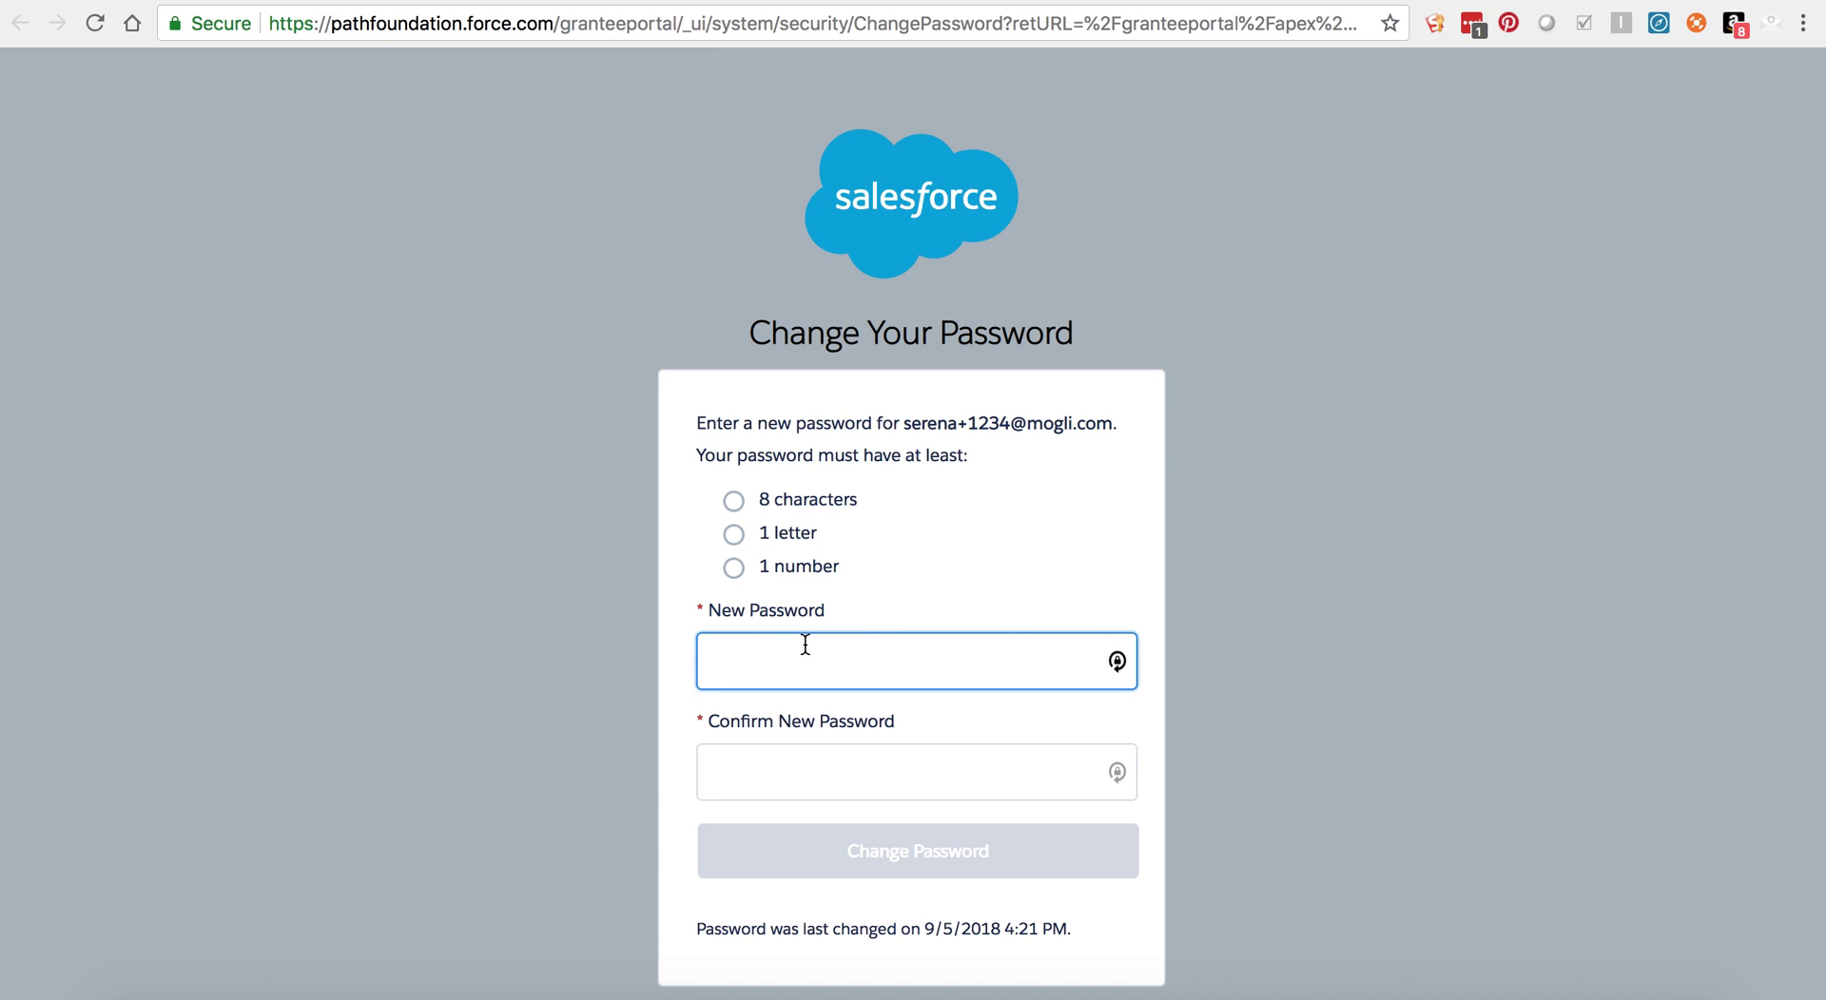
Step: Enter the new account password and repeat it in Confirm New Password
{"action": "type", "text": "abcdef12"}
{"action": "key", "text": "Tab"}
{"action": "type", "text": "abcdef12"}
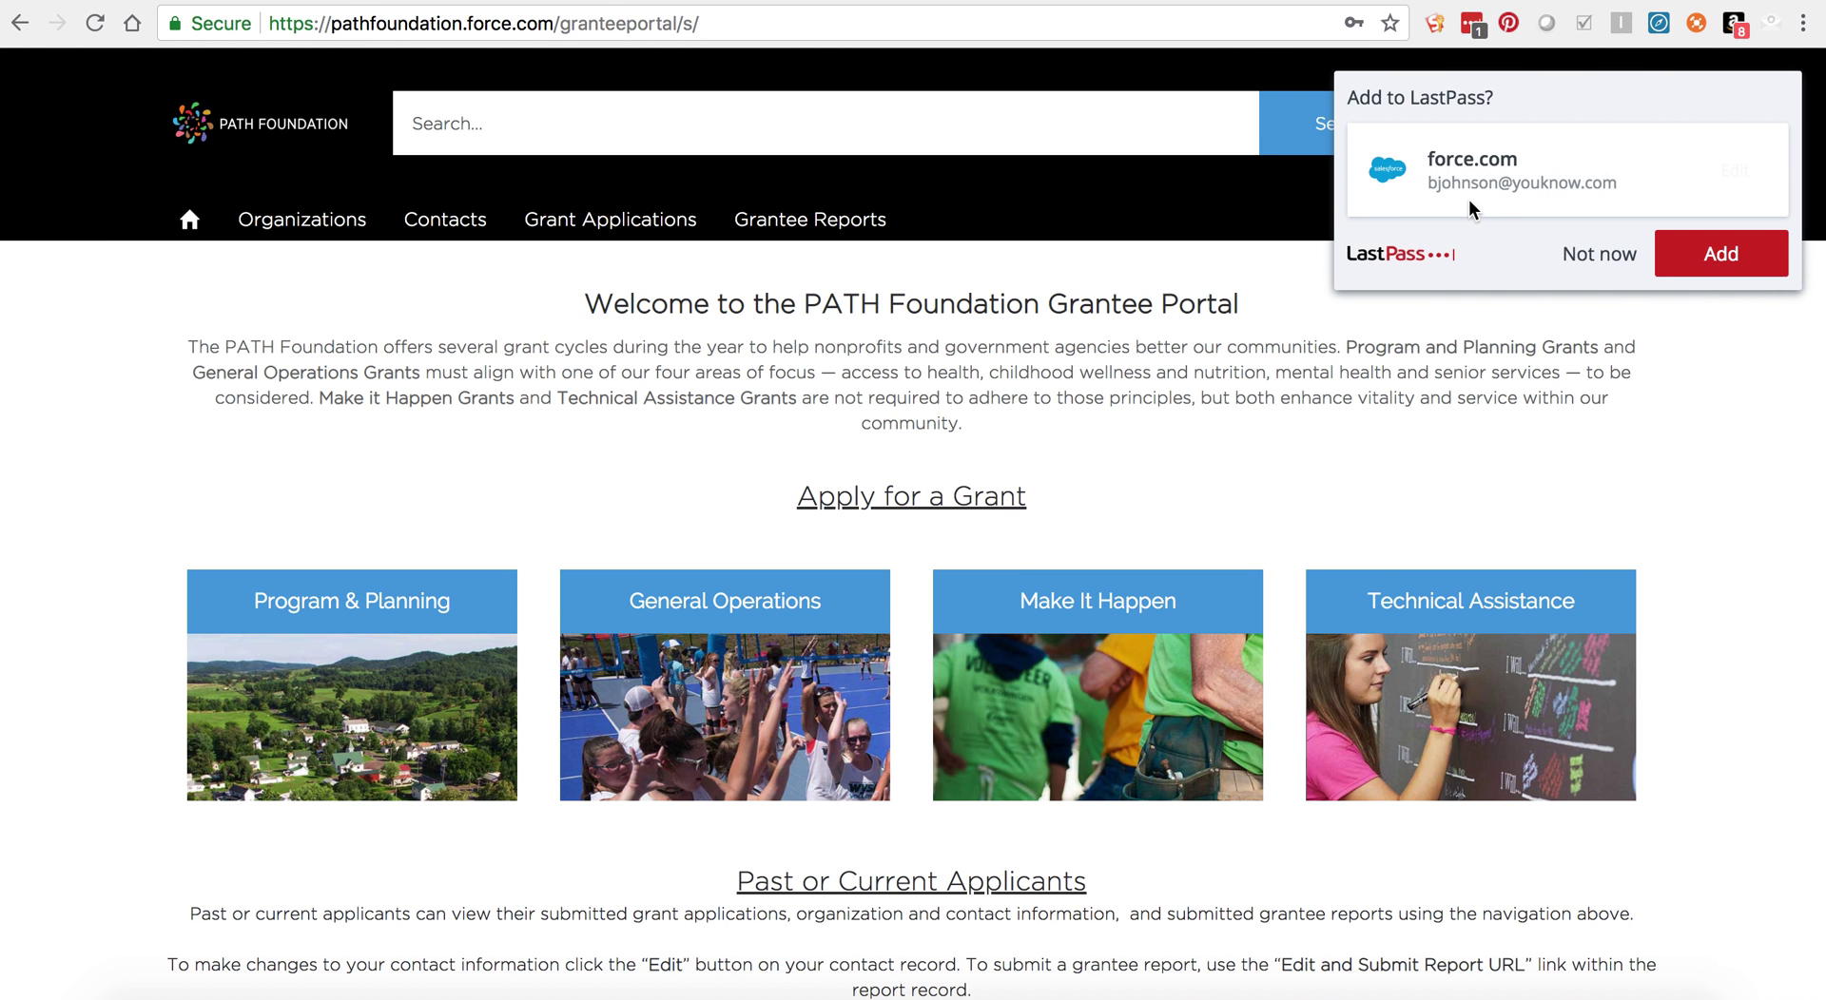
Step: Decline the LastPass save-login prompt and scroll through the home page's grant types
{"action": "left_click", "coordinate": [1569, 253]}
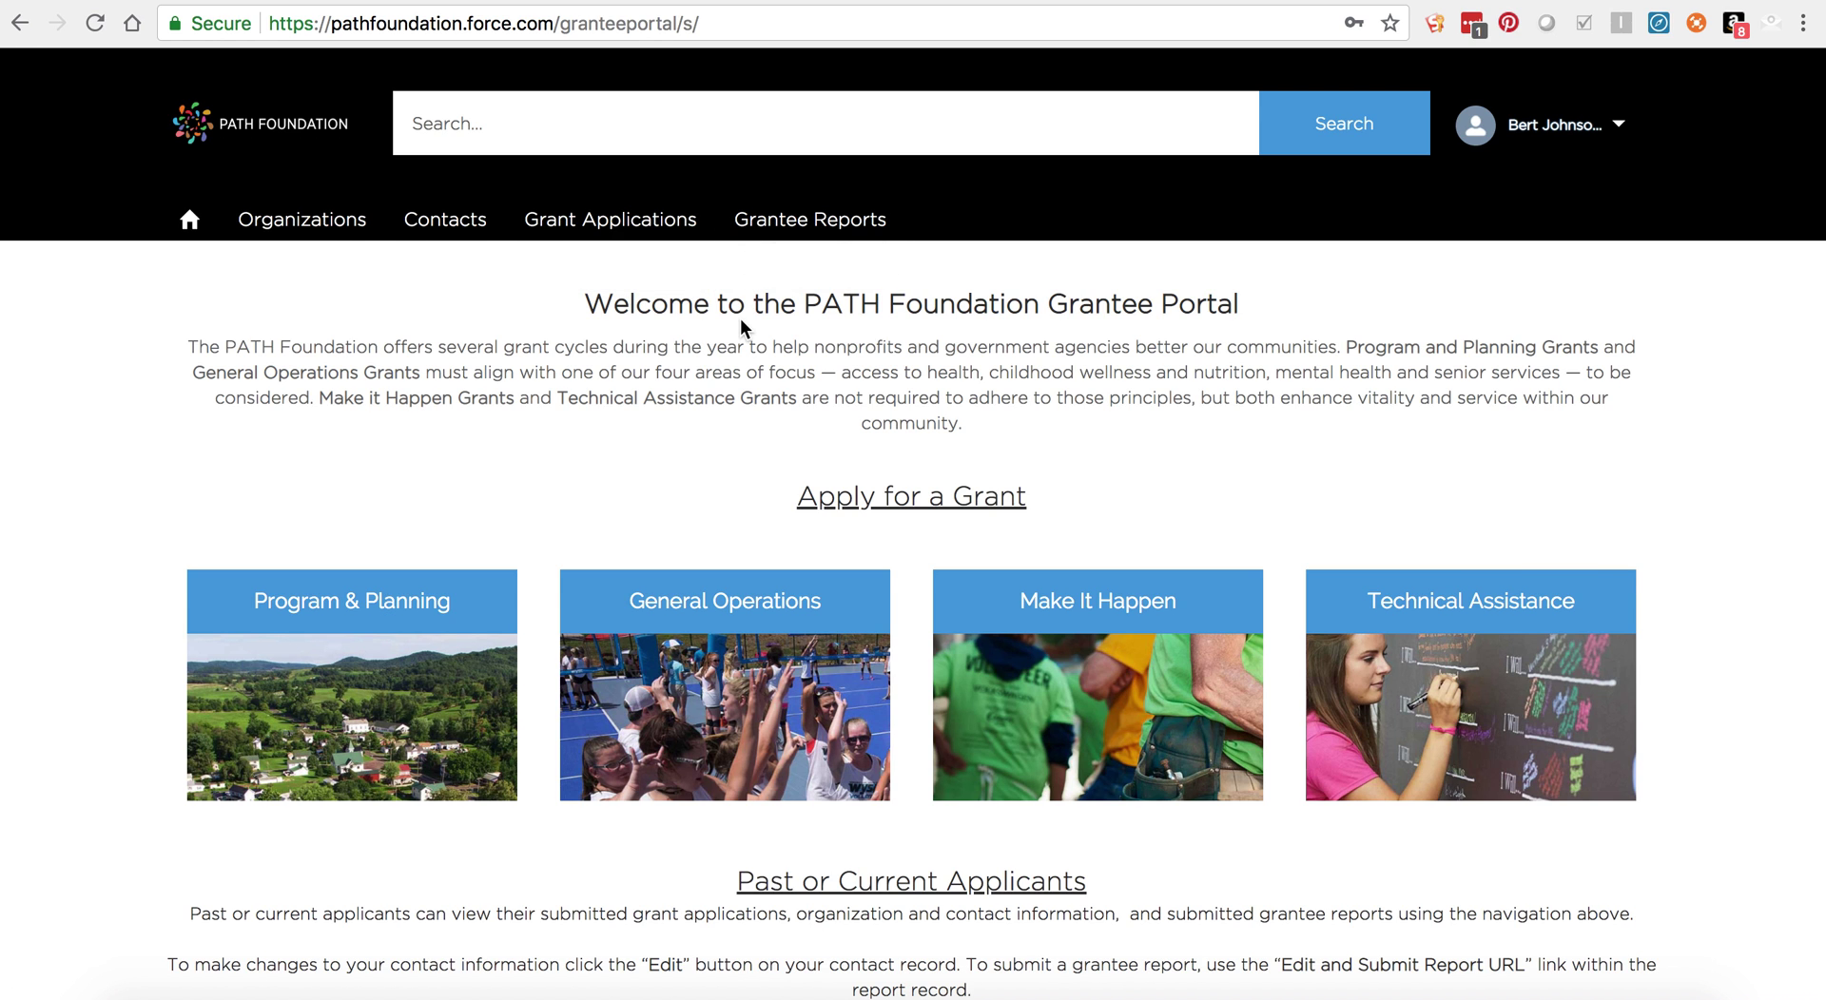
{"action": "scroll", "coordinate": [739, 324], "scroll_direction": "down", "scroll_amount": 3}
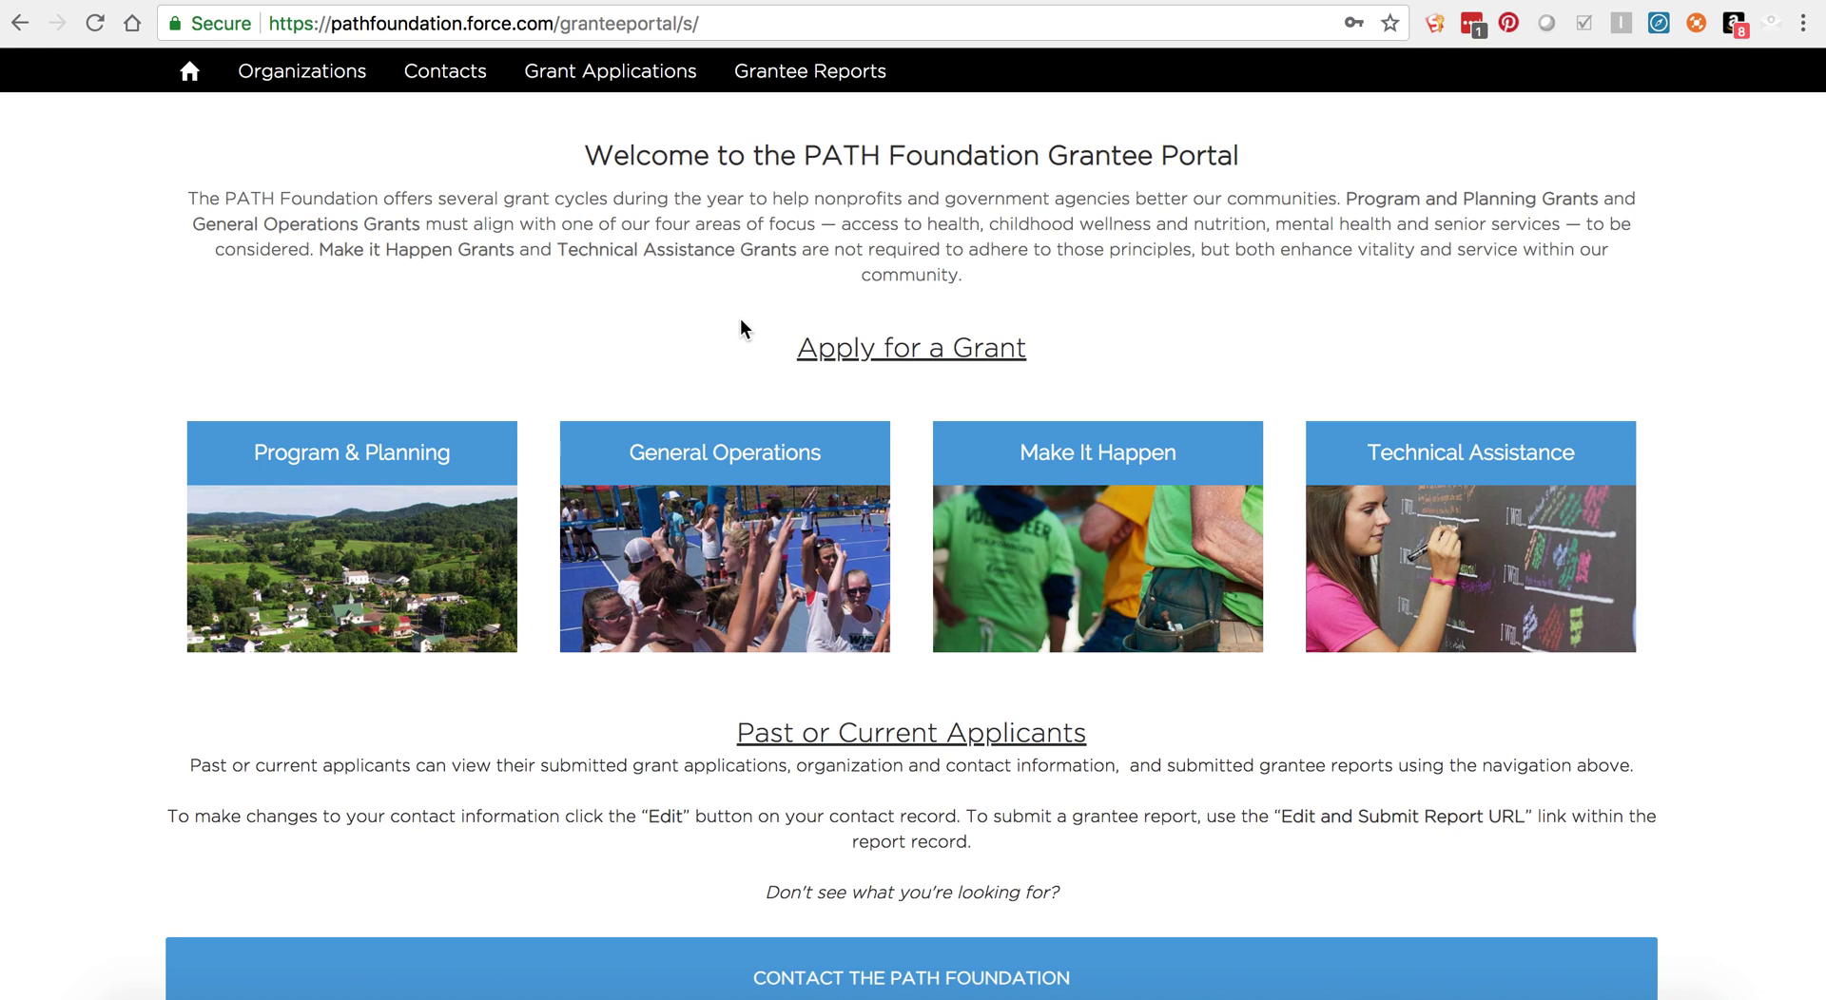
{"action": "scroll", "coordinate": [740, 319], "scroll_direction": "down", "scroll_amount": 1}
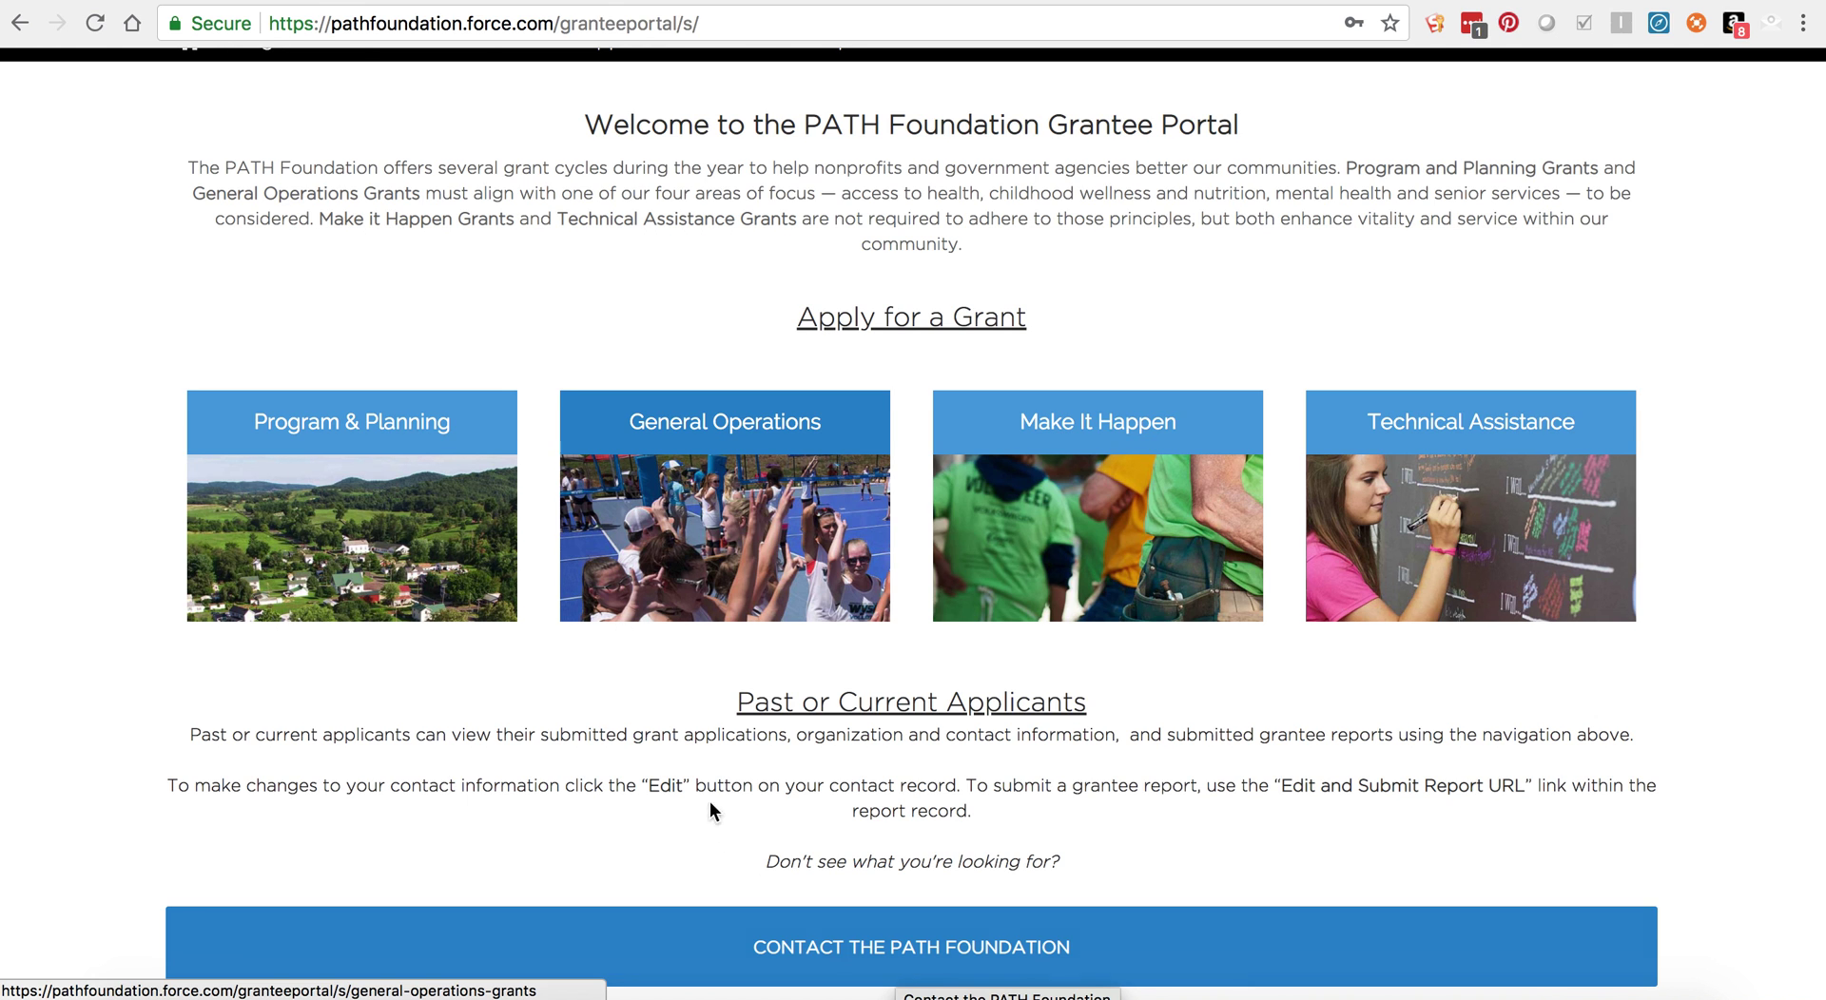
{"action": "scroll", "coordinate": [703, 791], "scroll_direction": "up", "scroll_amount": 4}
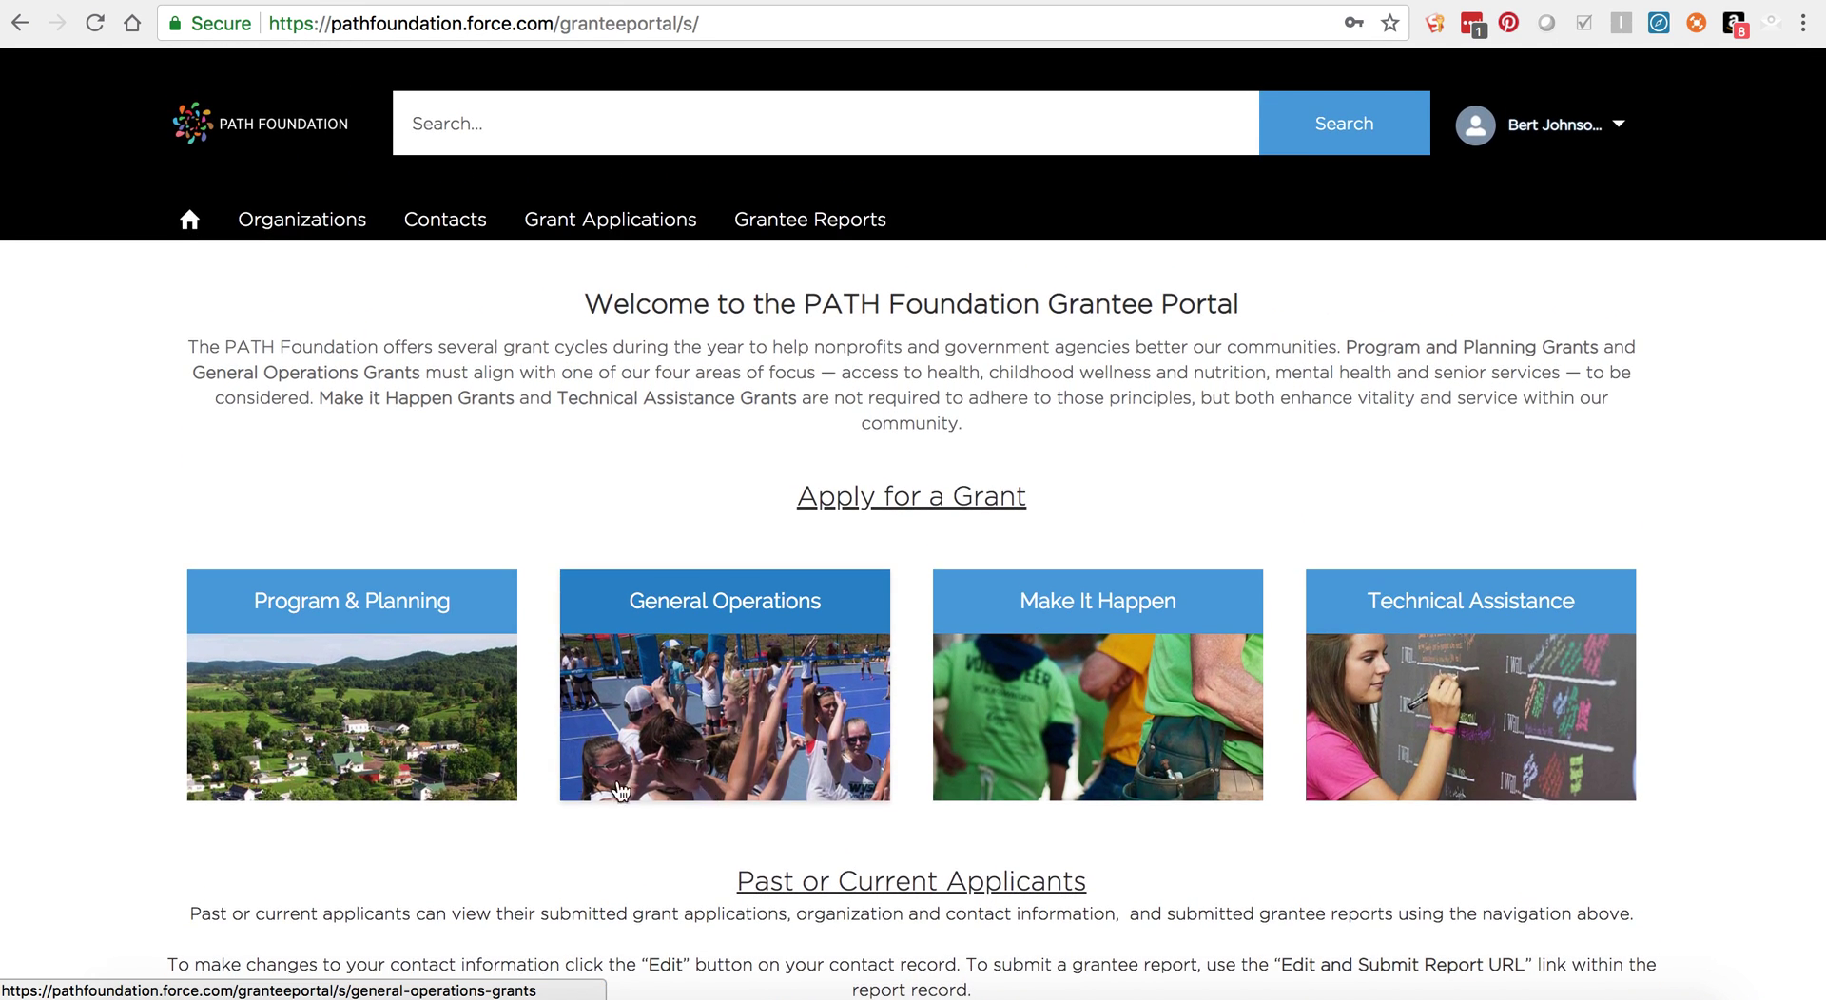
Step: Open Test - ABC Conservation from the Grantee Organizations list view and review its record
{"action": "left_click", "coordinate": [306, 228]}
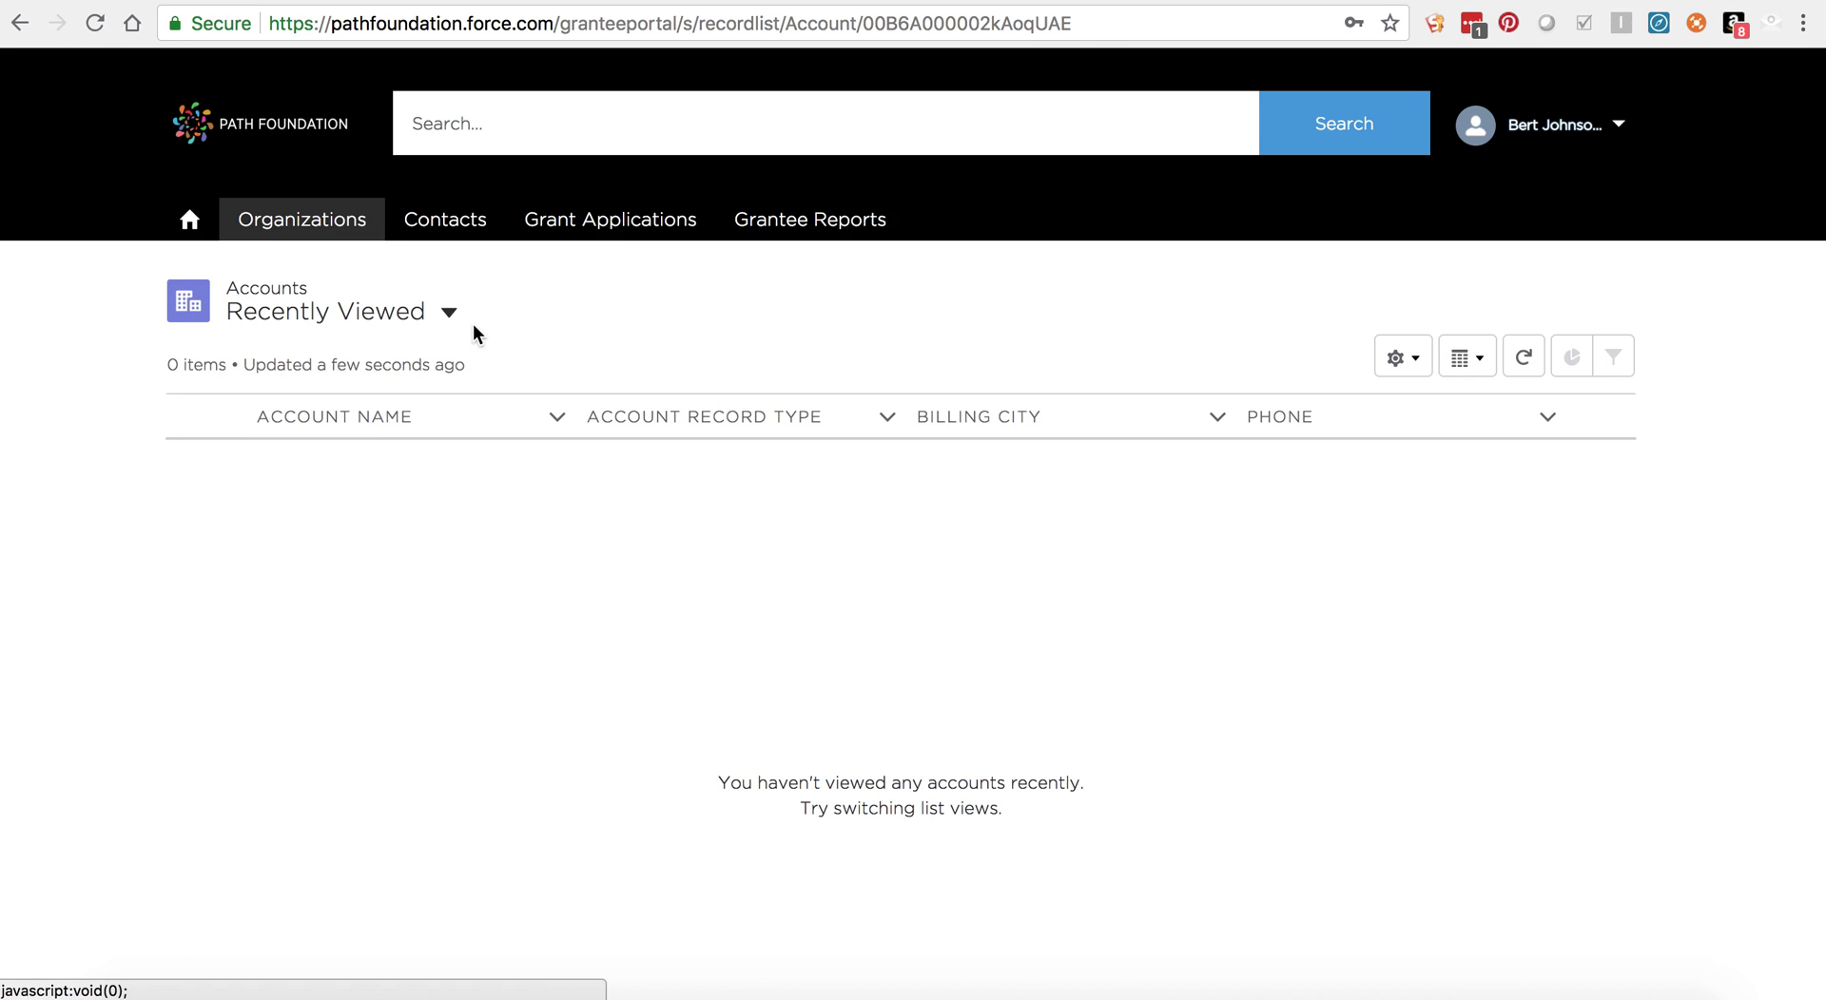
{"action": "left_click", "coordinate": [448, 314]}
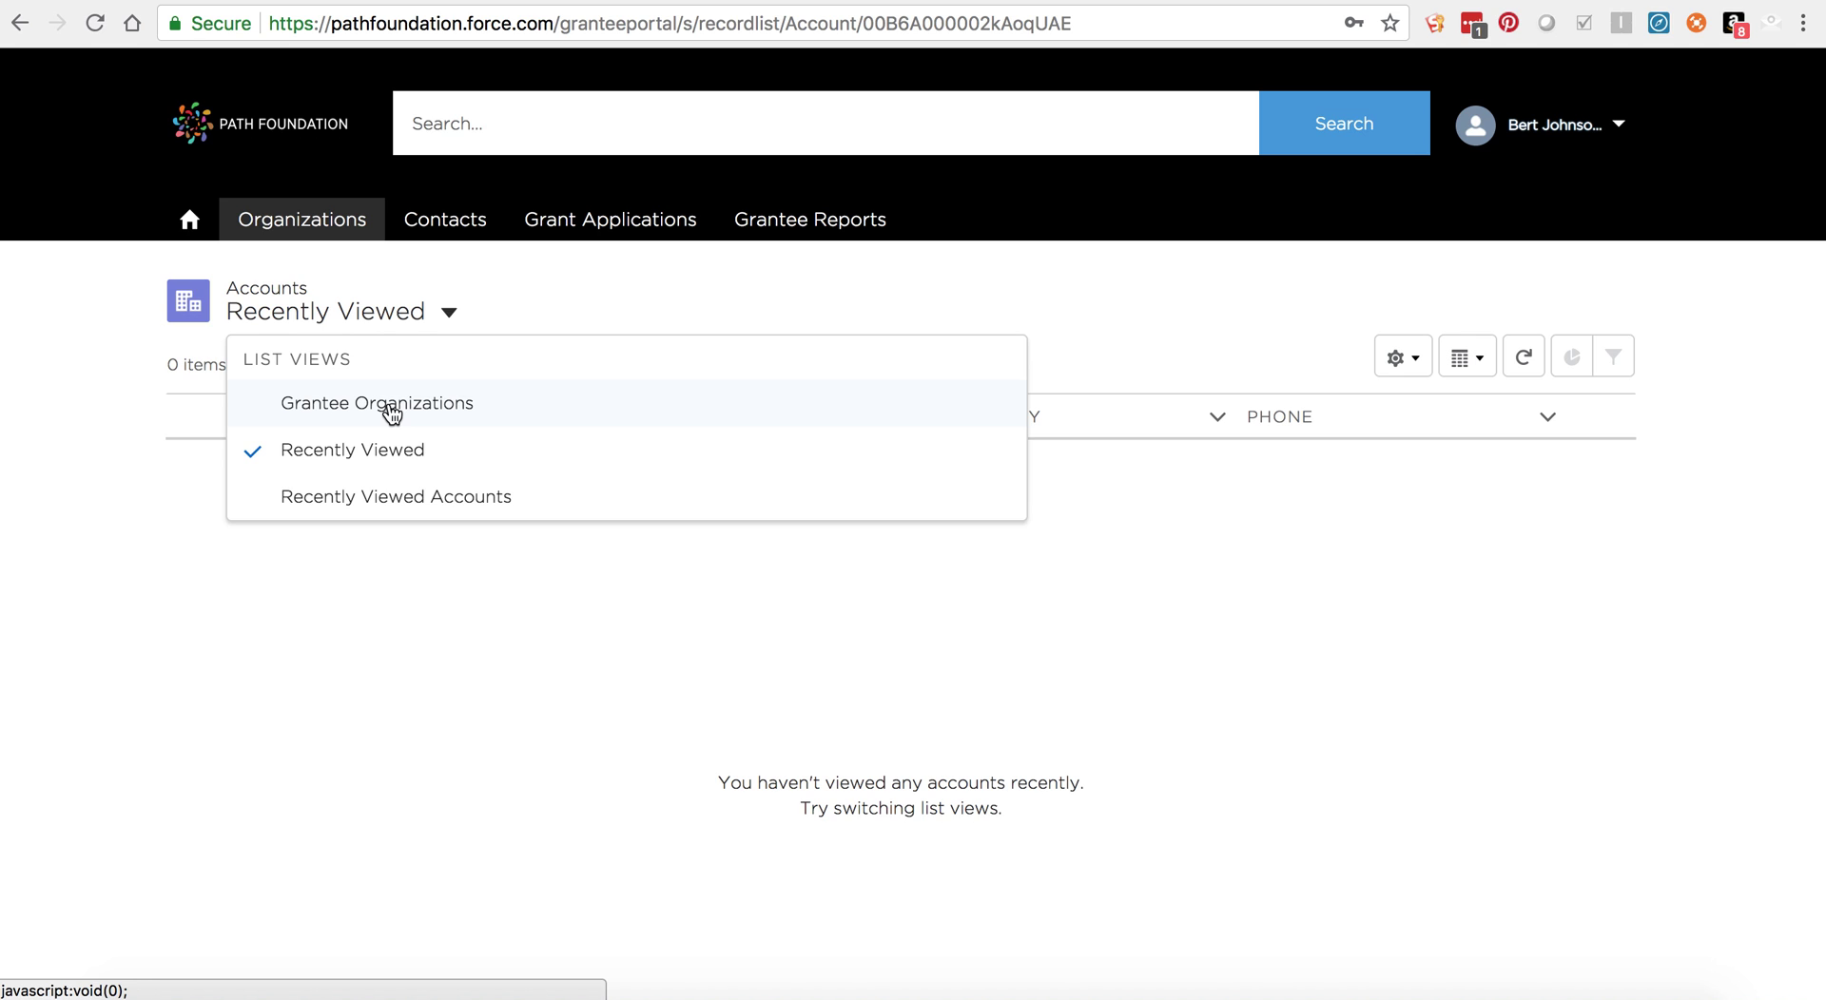
{"action": "left_click", "coordinate": [390, 407]}
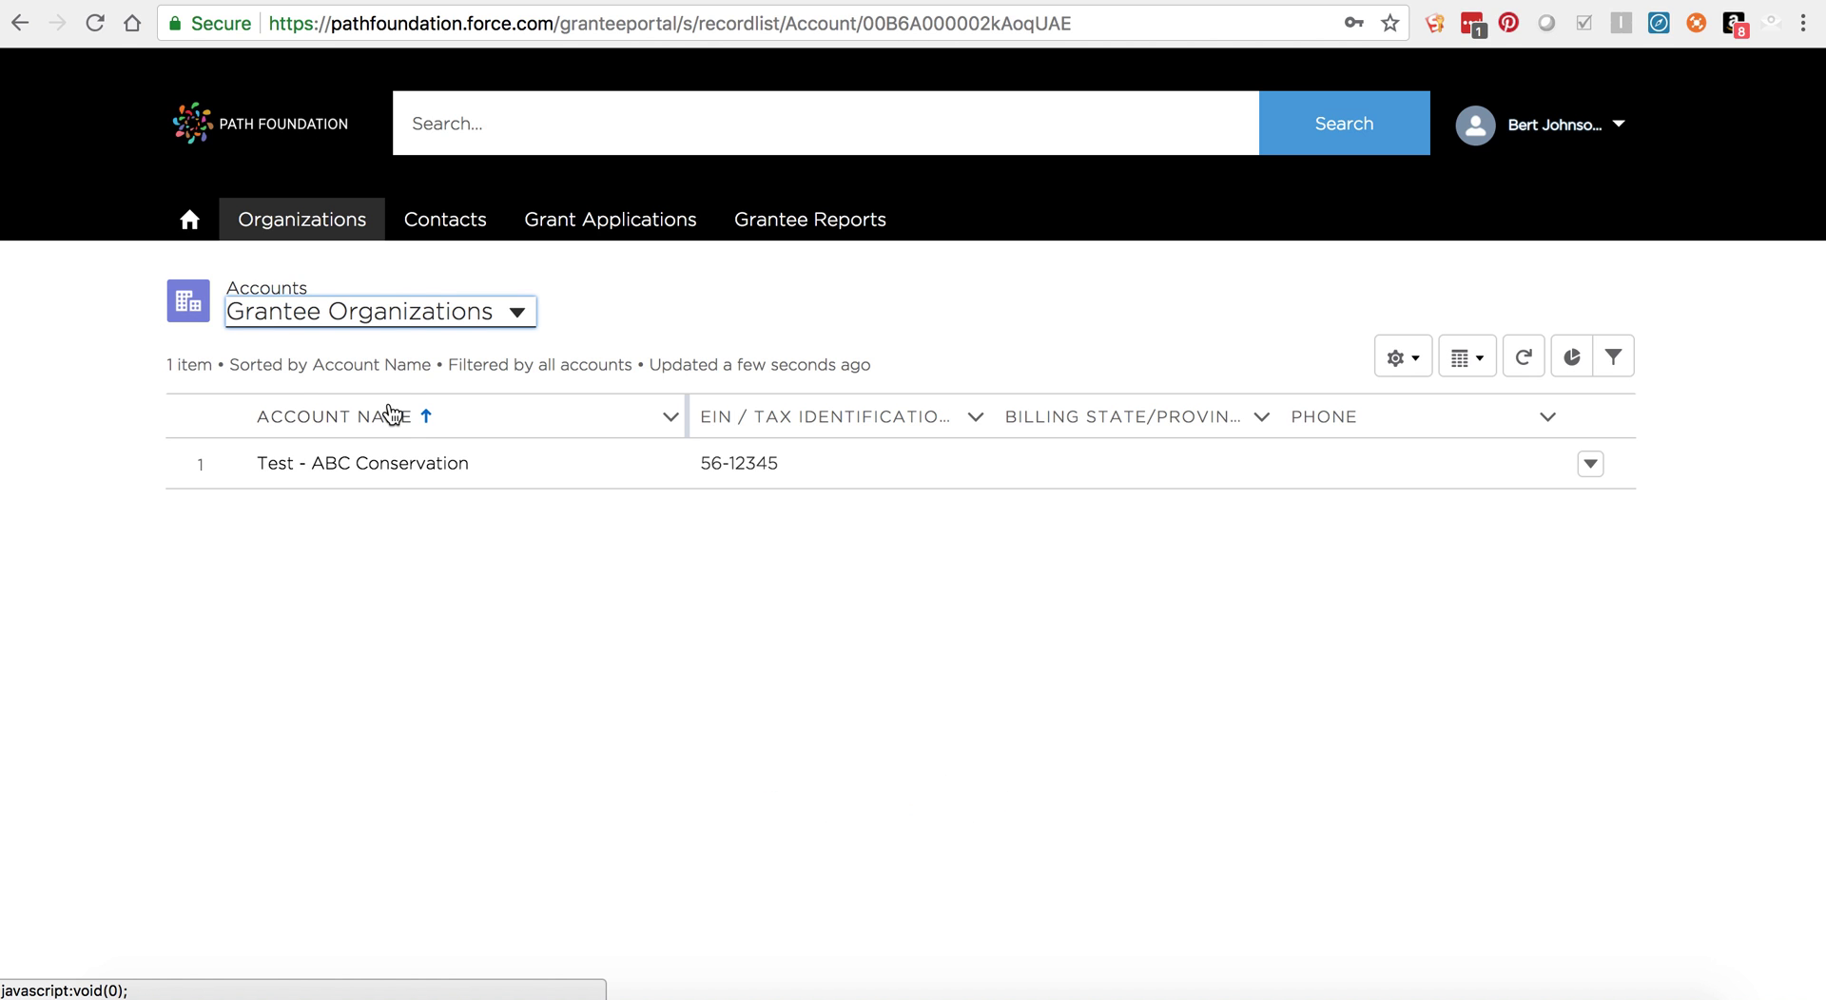
{"action": "left_click", "coordinate": [368, 468]}
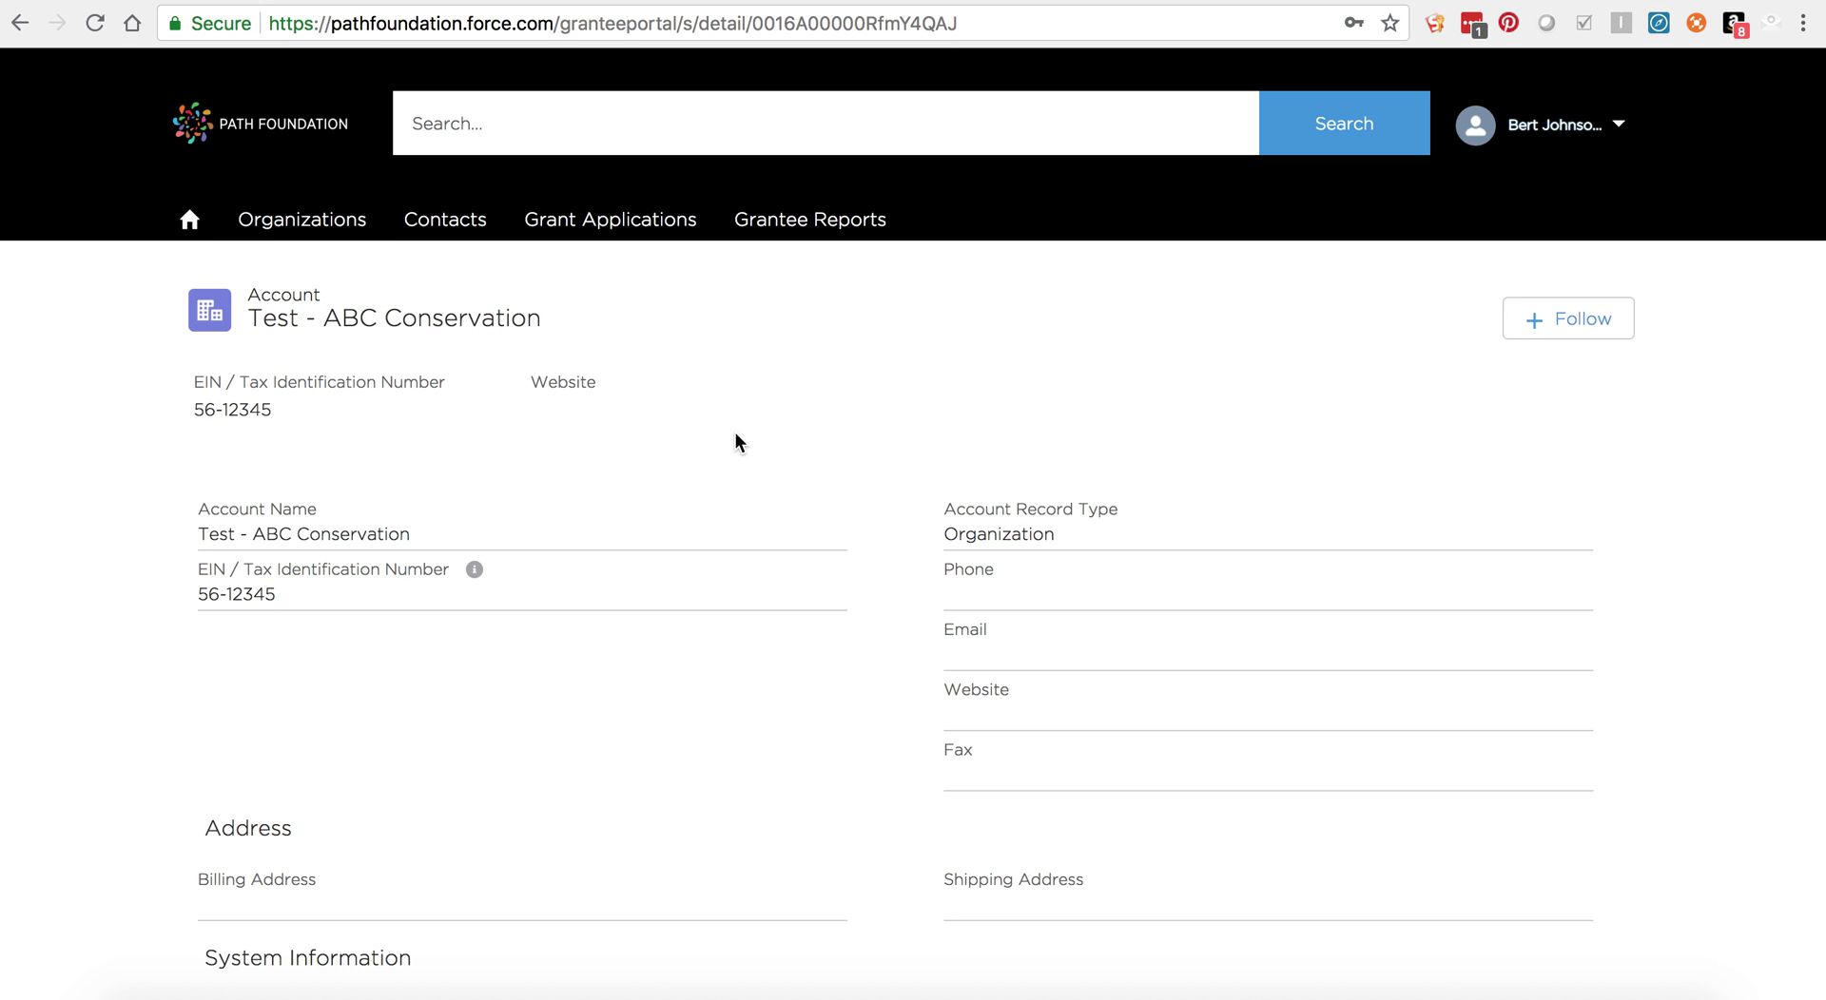
{"action": "scroll", "coordinate": [735, 436], "scroll_direction": "down", "scroll_amount": 3}
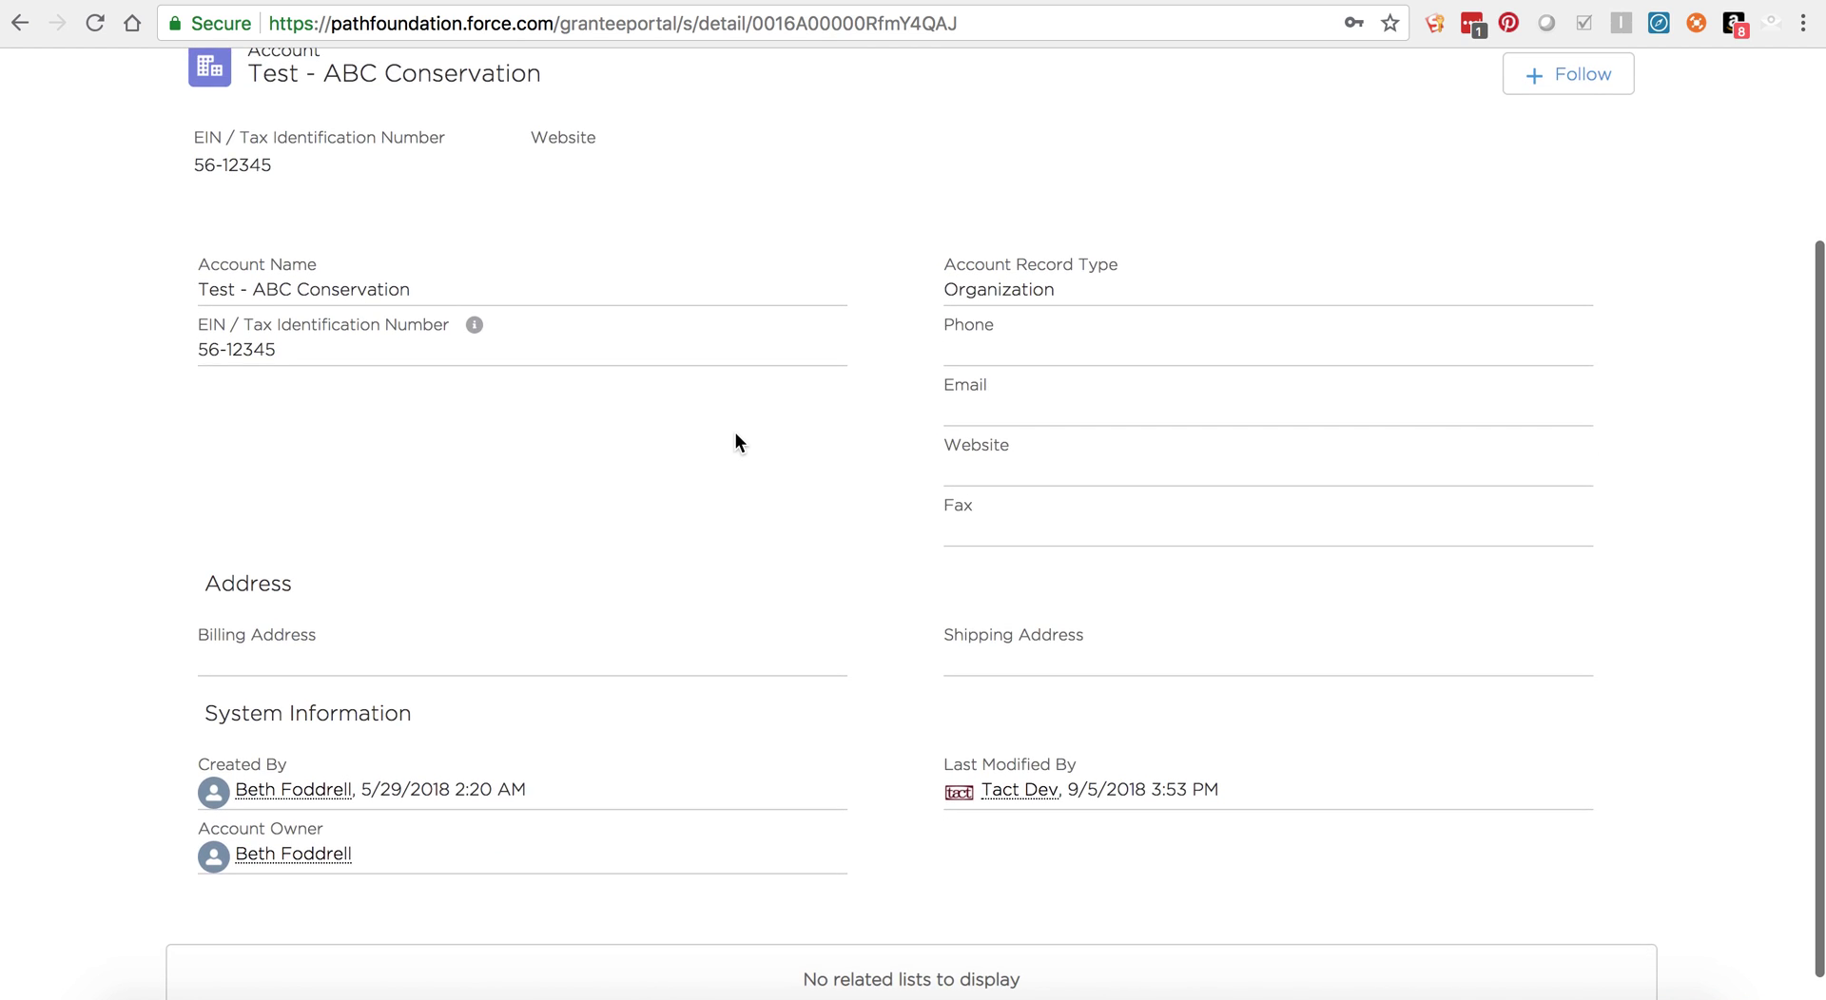
{"action": "scroll", "coordinate": [287, 584], "scroll_direction": "up", "scroll_amount": 3}
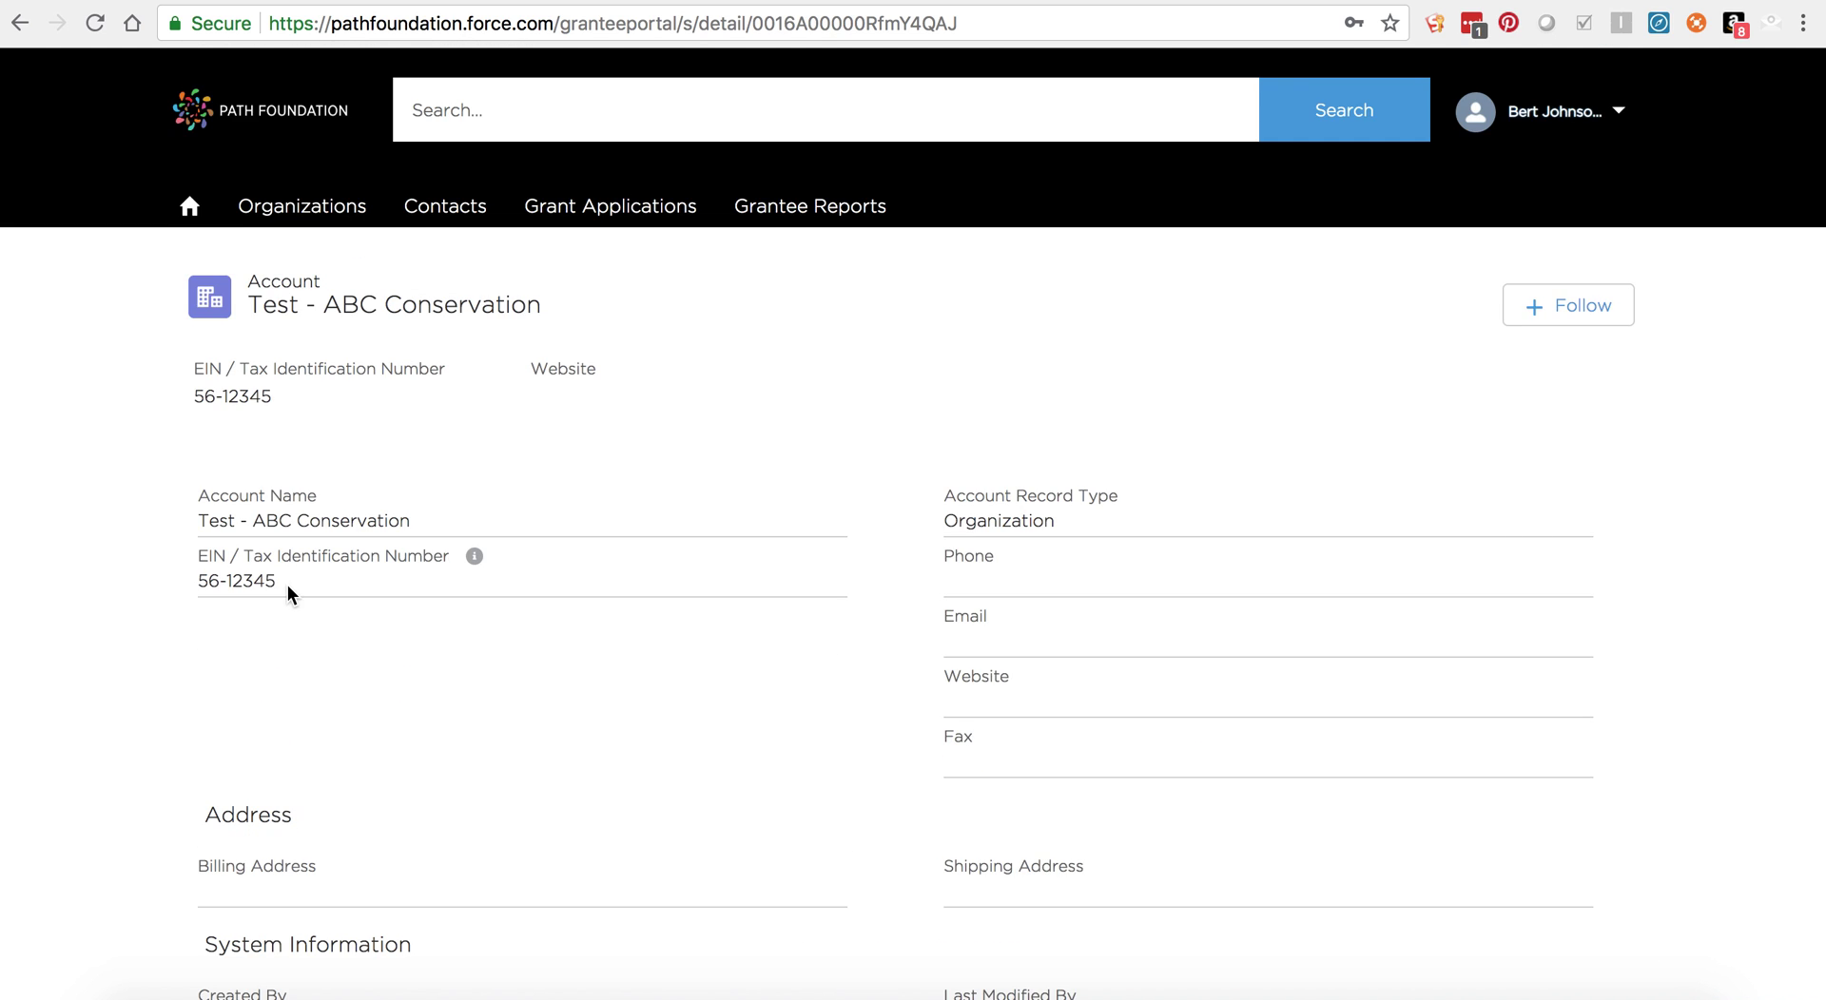
{"action": "scroll", "coordinate": [287, 584], "scroll_direction": "up", "scroll_amount": 1}
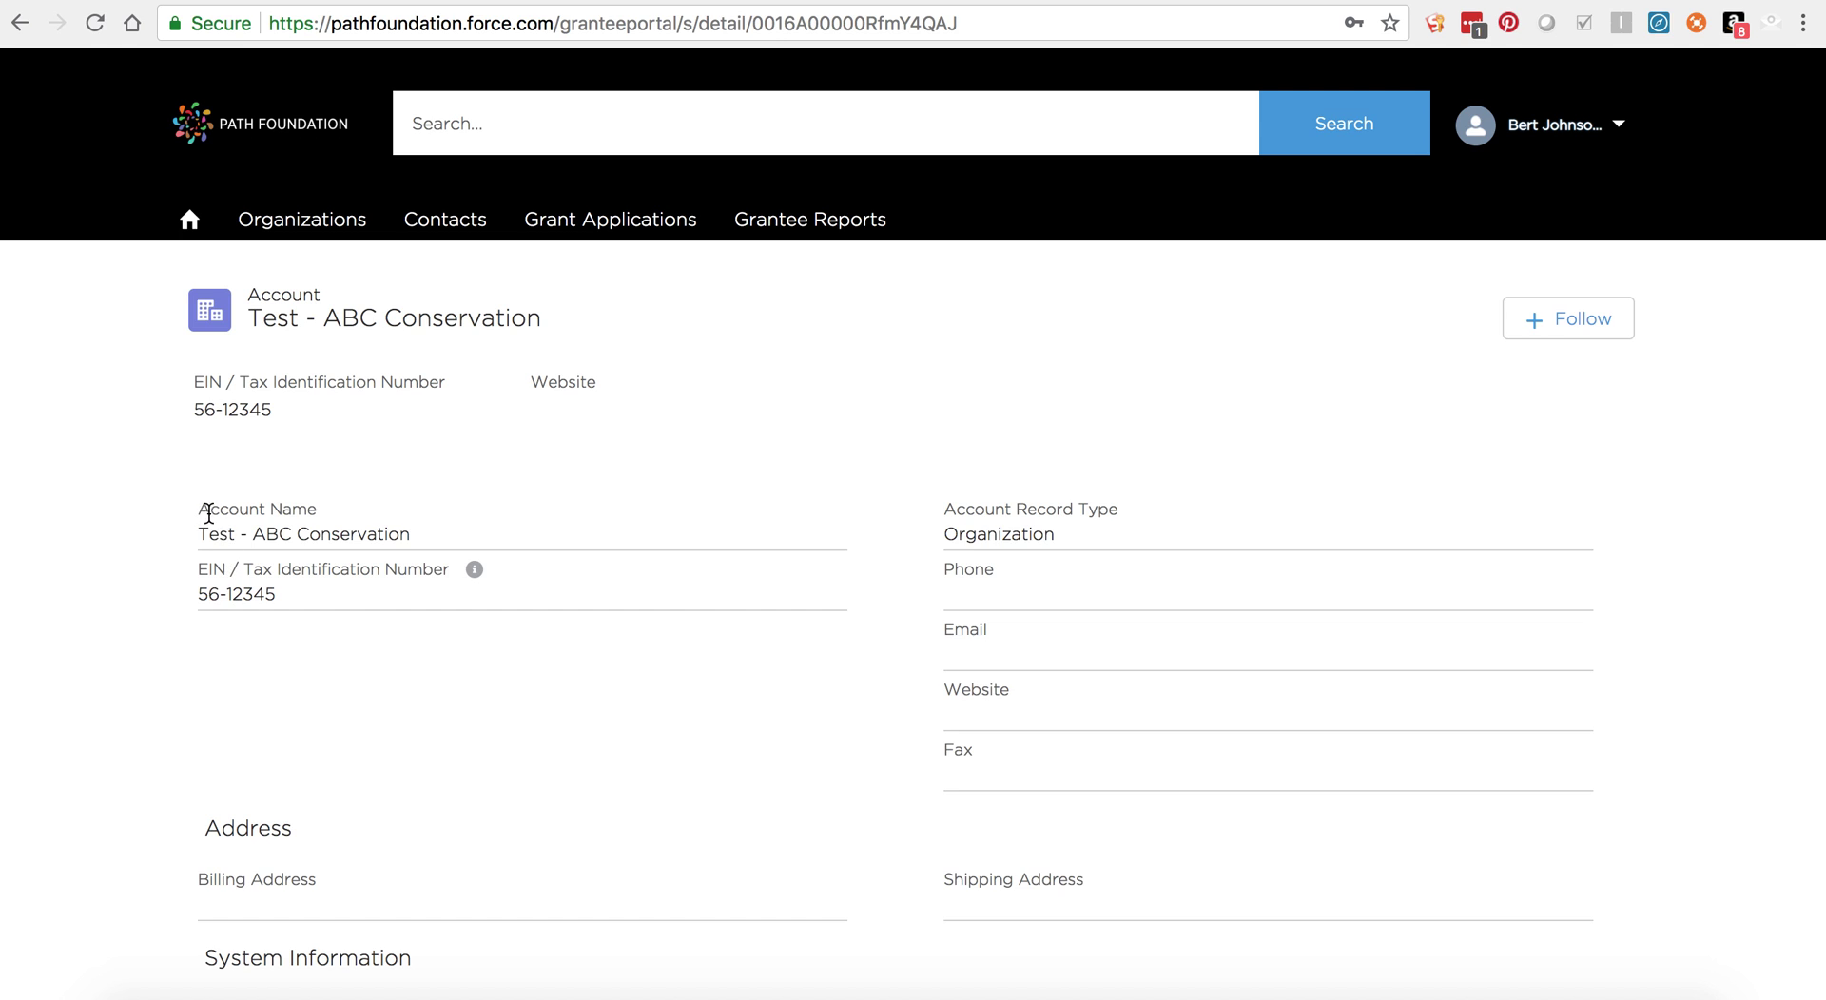
{"action": "left_click", "coordinate": [255, 570]}
Step: Open the grantee contact's record from the All Contacts list view
{"action": "left_click", "coordinate": [445, 228]}
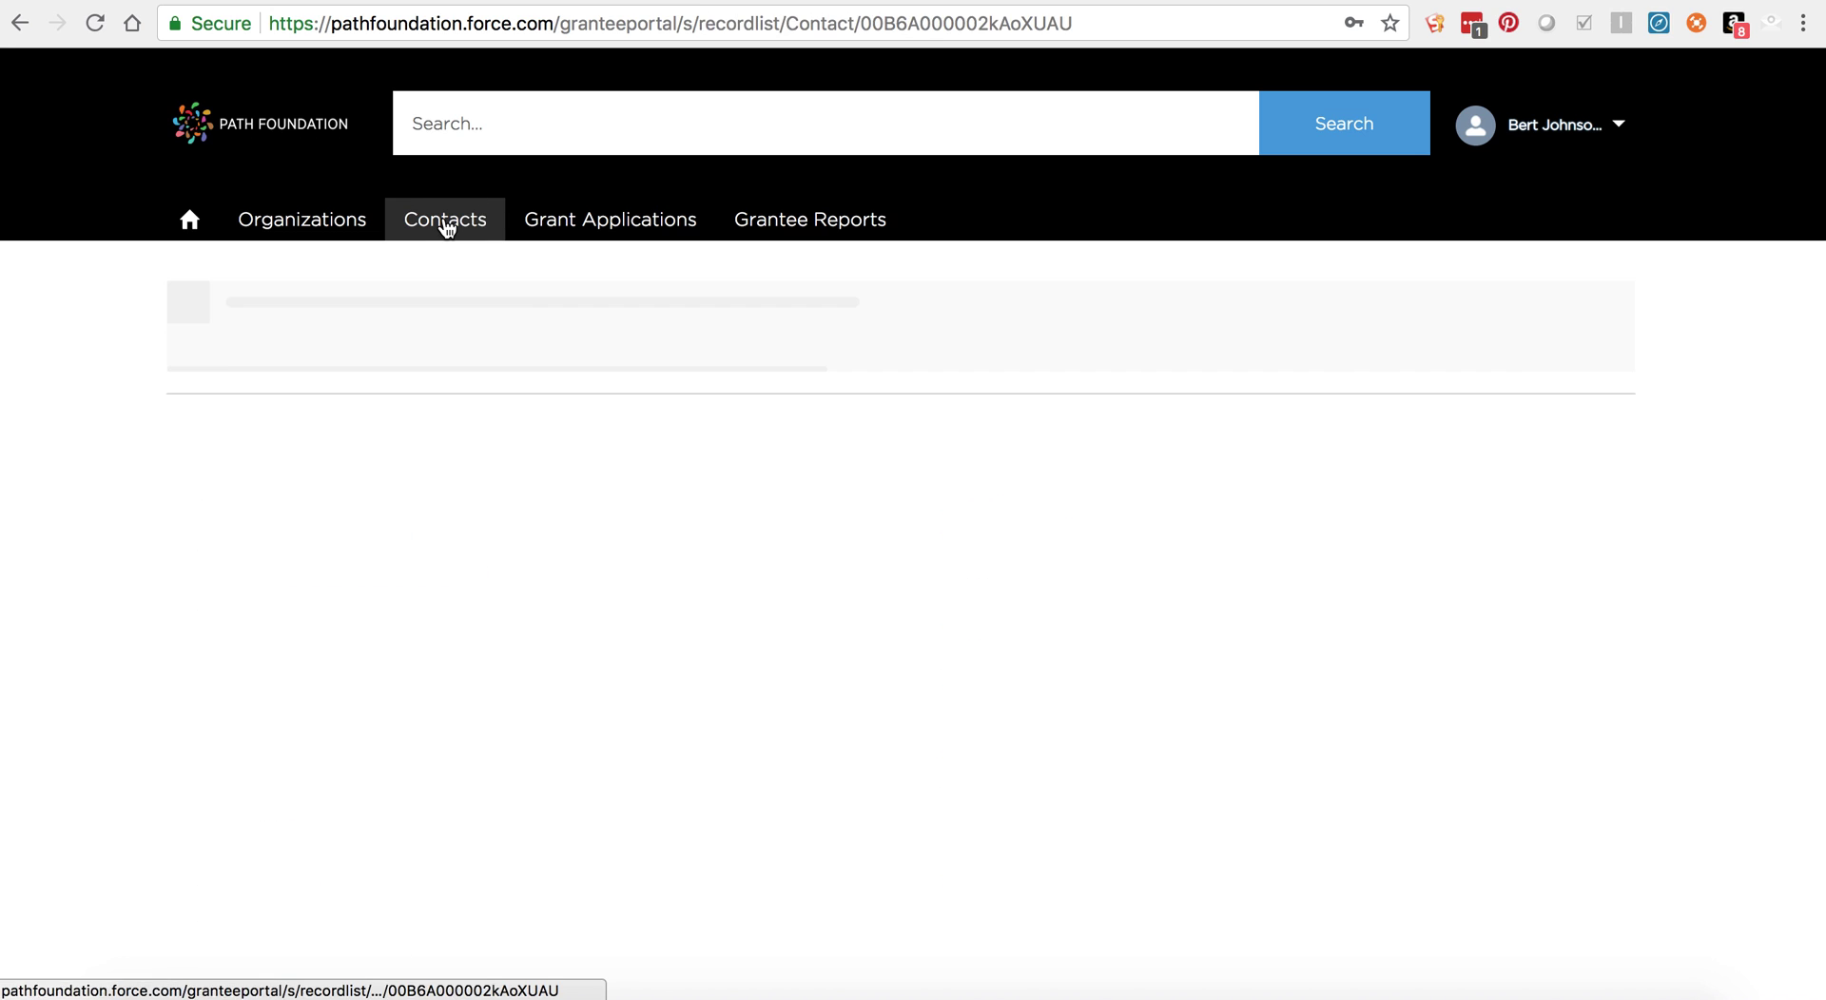
{"action": "left_click", "coordinate": [317, 323]}
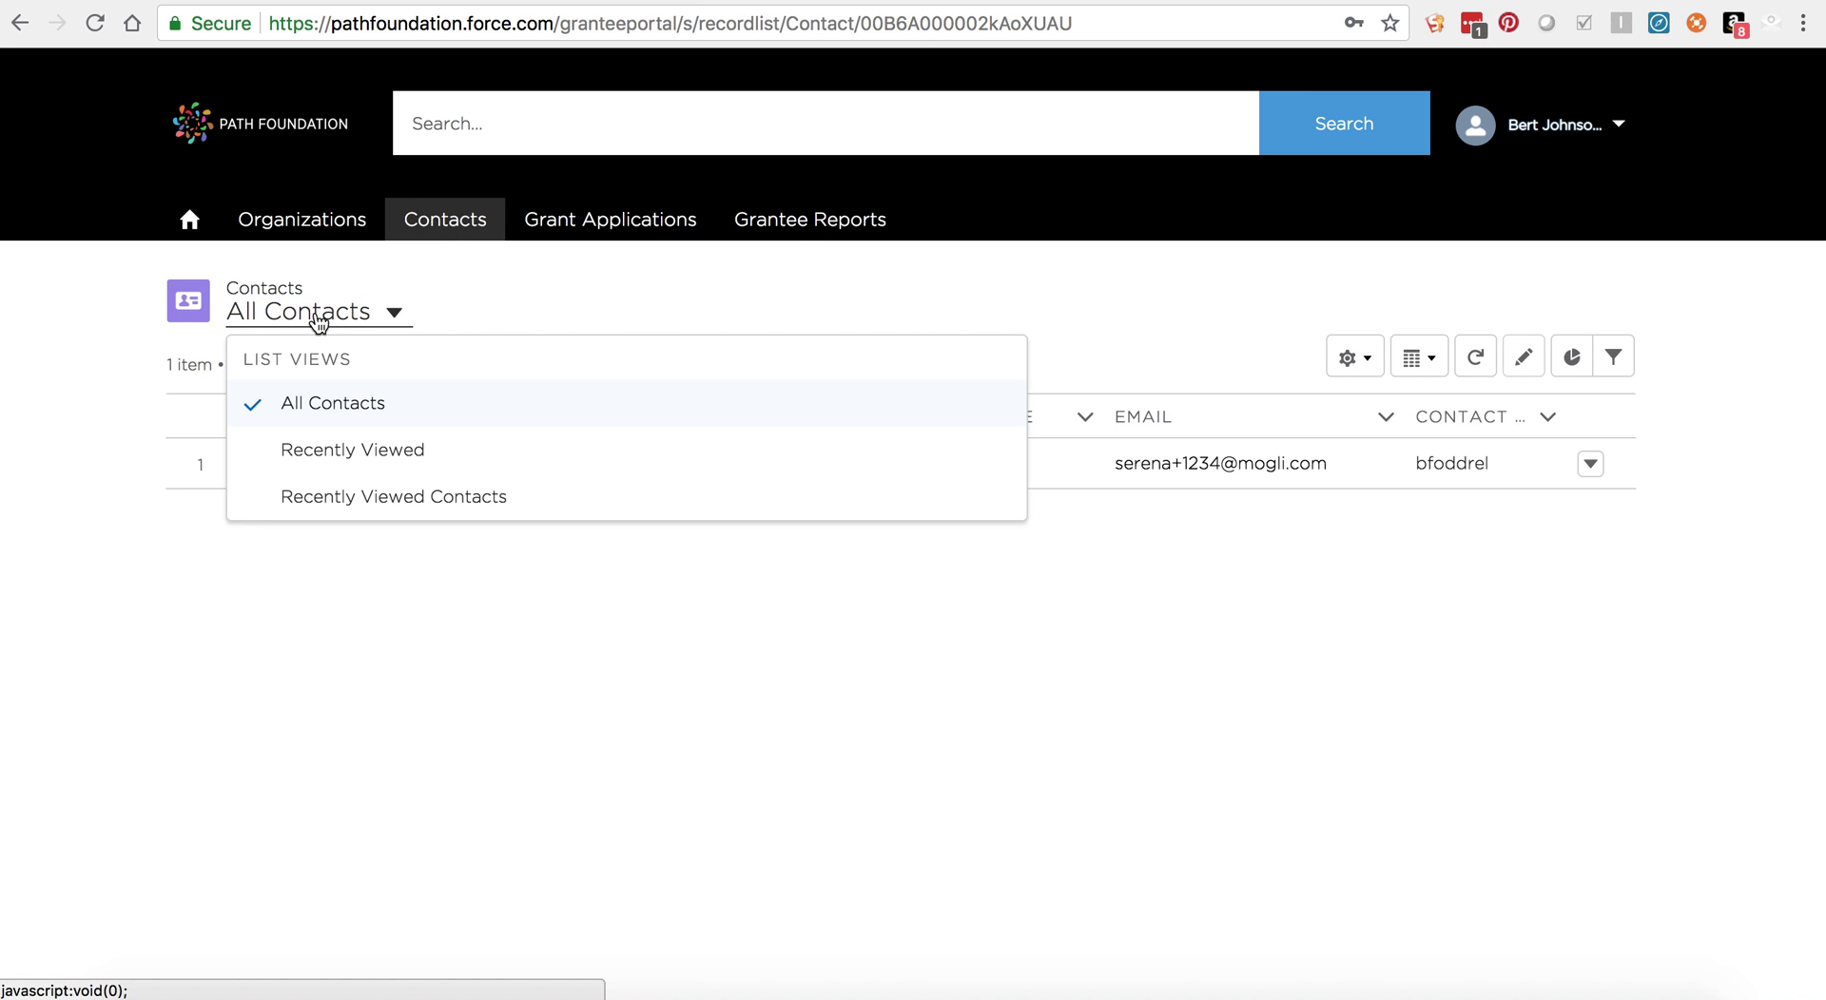
{"action": "left_click", "coordinate": [315, 407]}
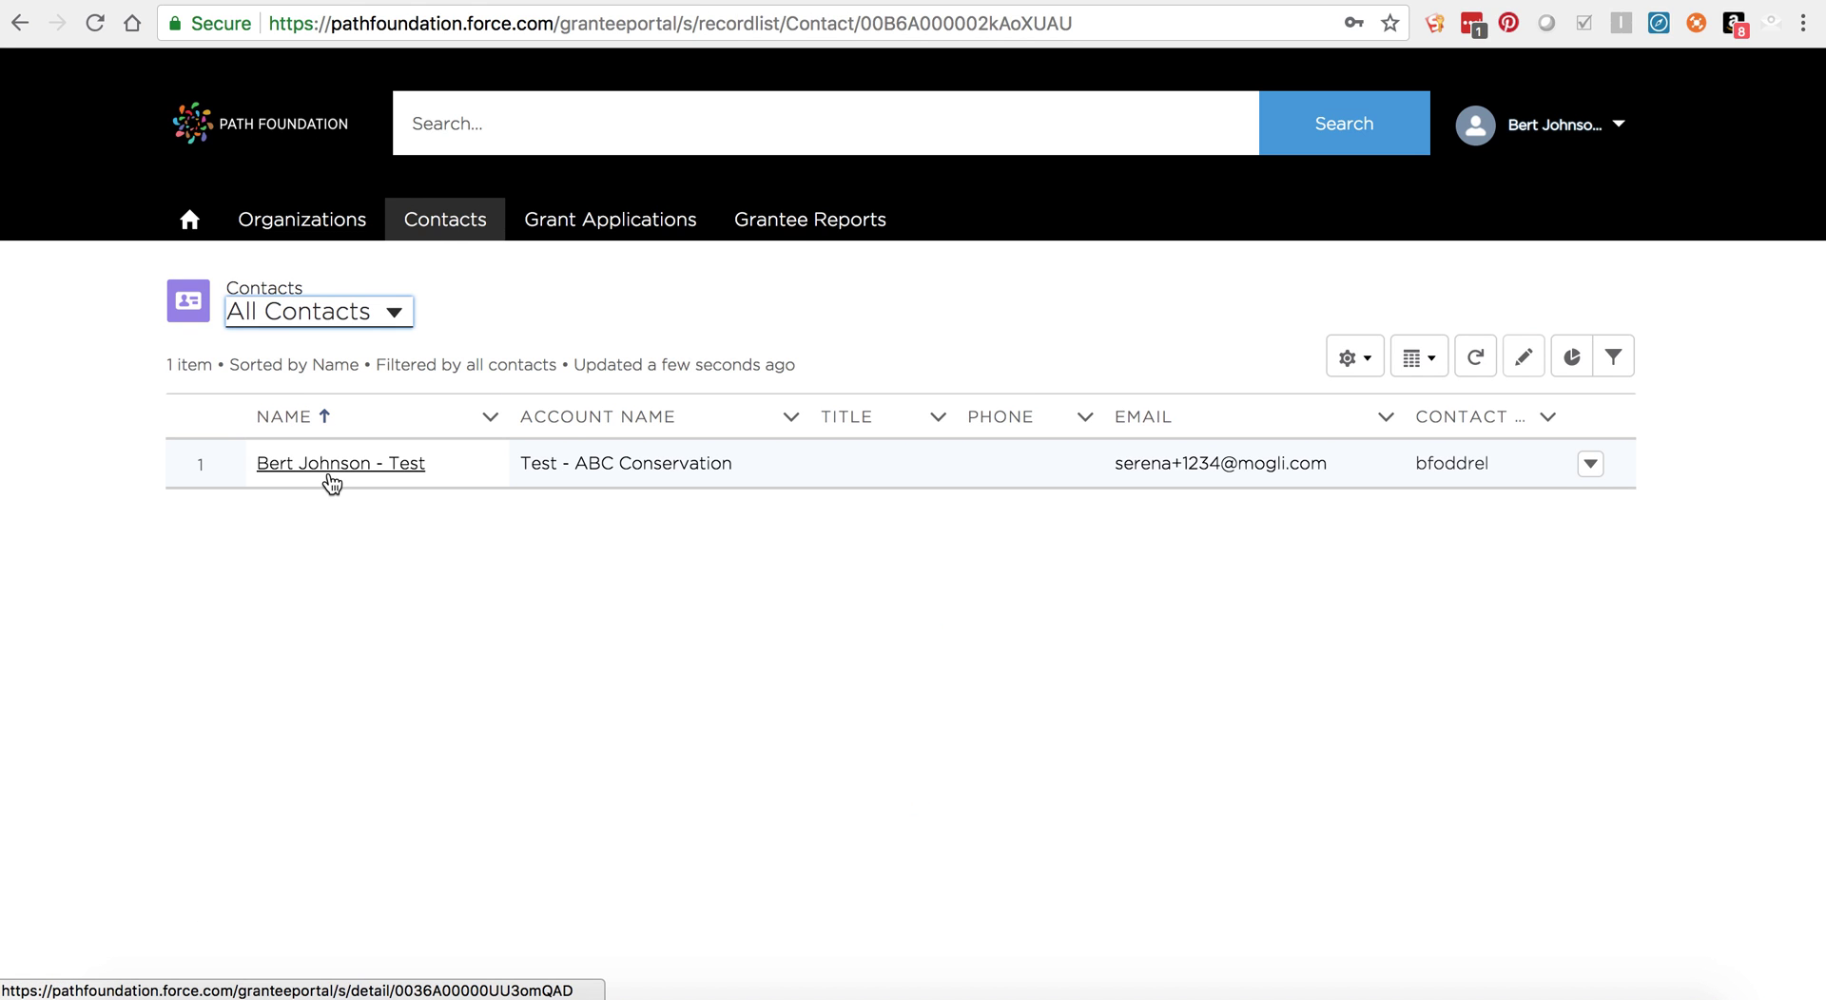
{"action": "left_click", "coordinate": [330, 464]}
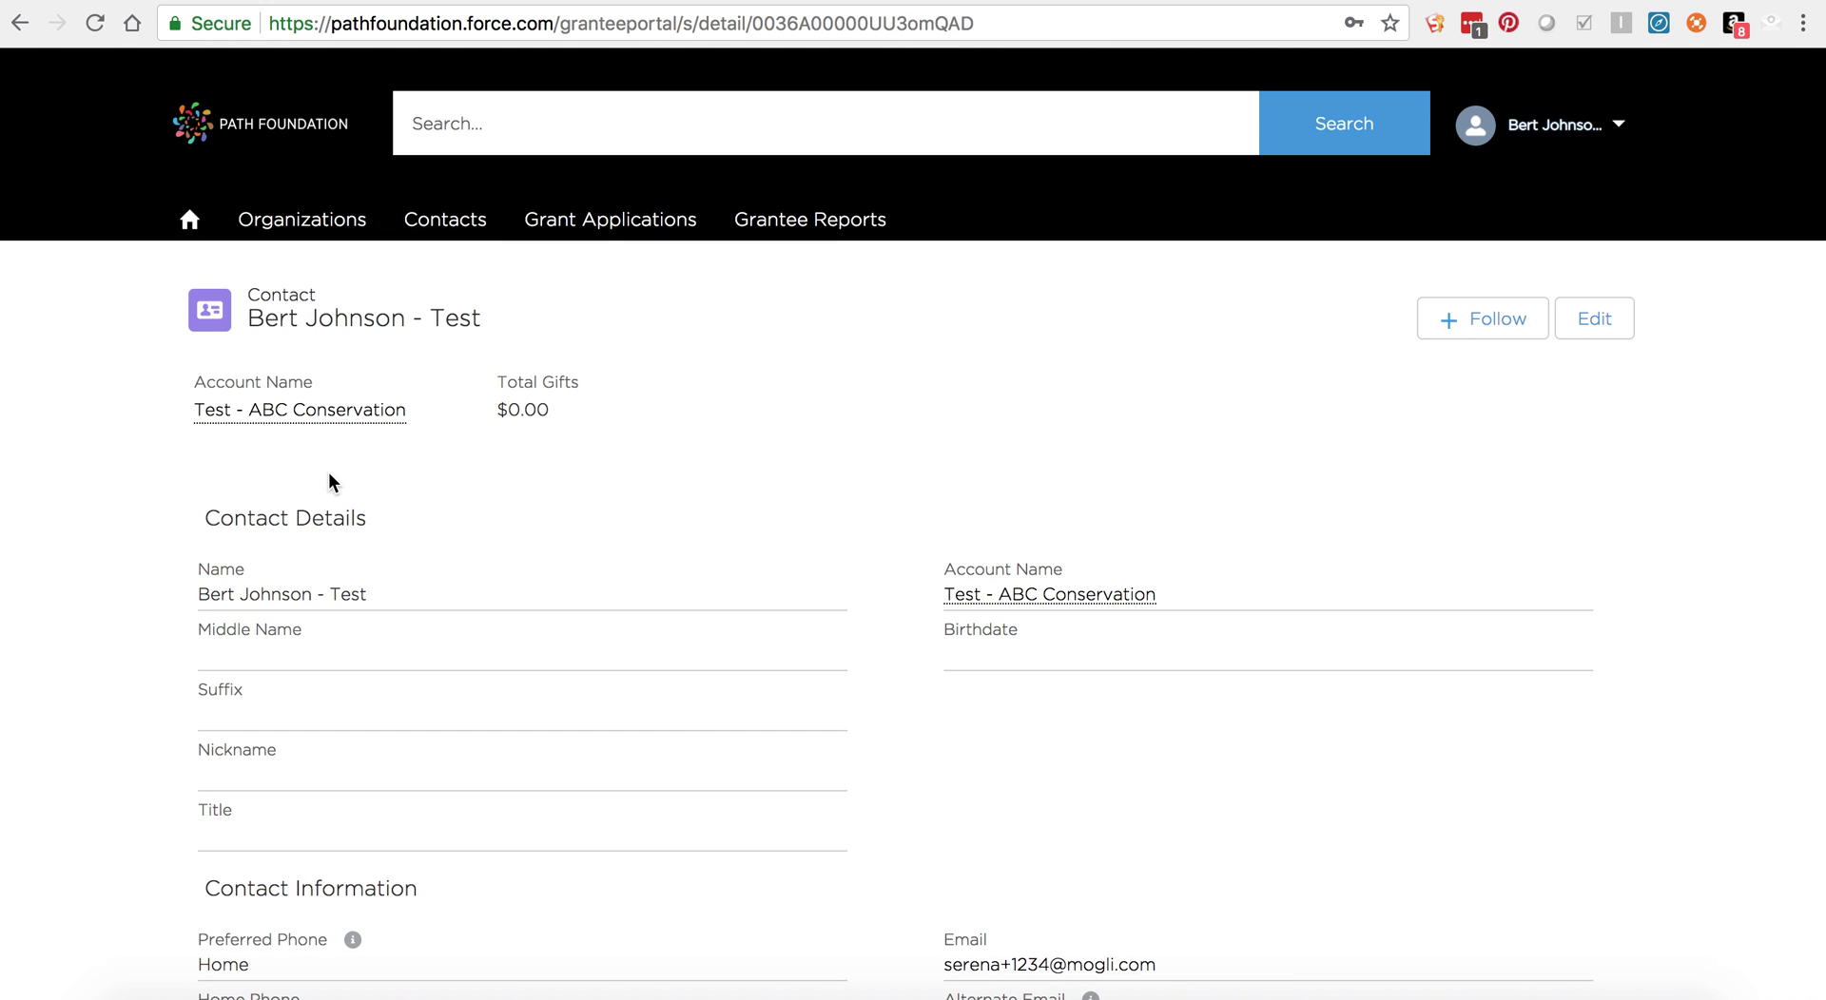
Step: Edit the contact to add middle name 'A' and save the record
{"action": "left_click", "coordinate": [1595, 321]}
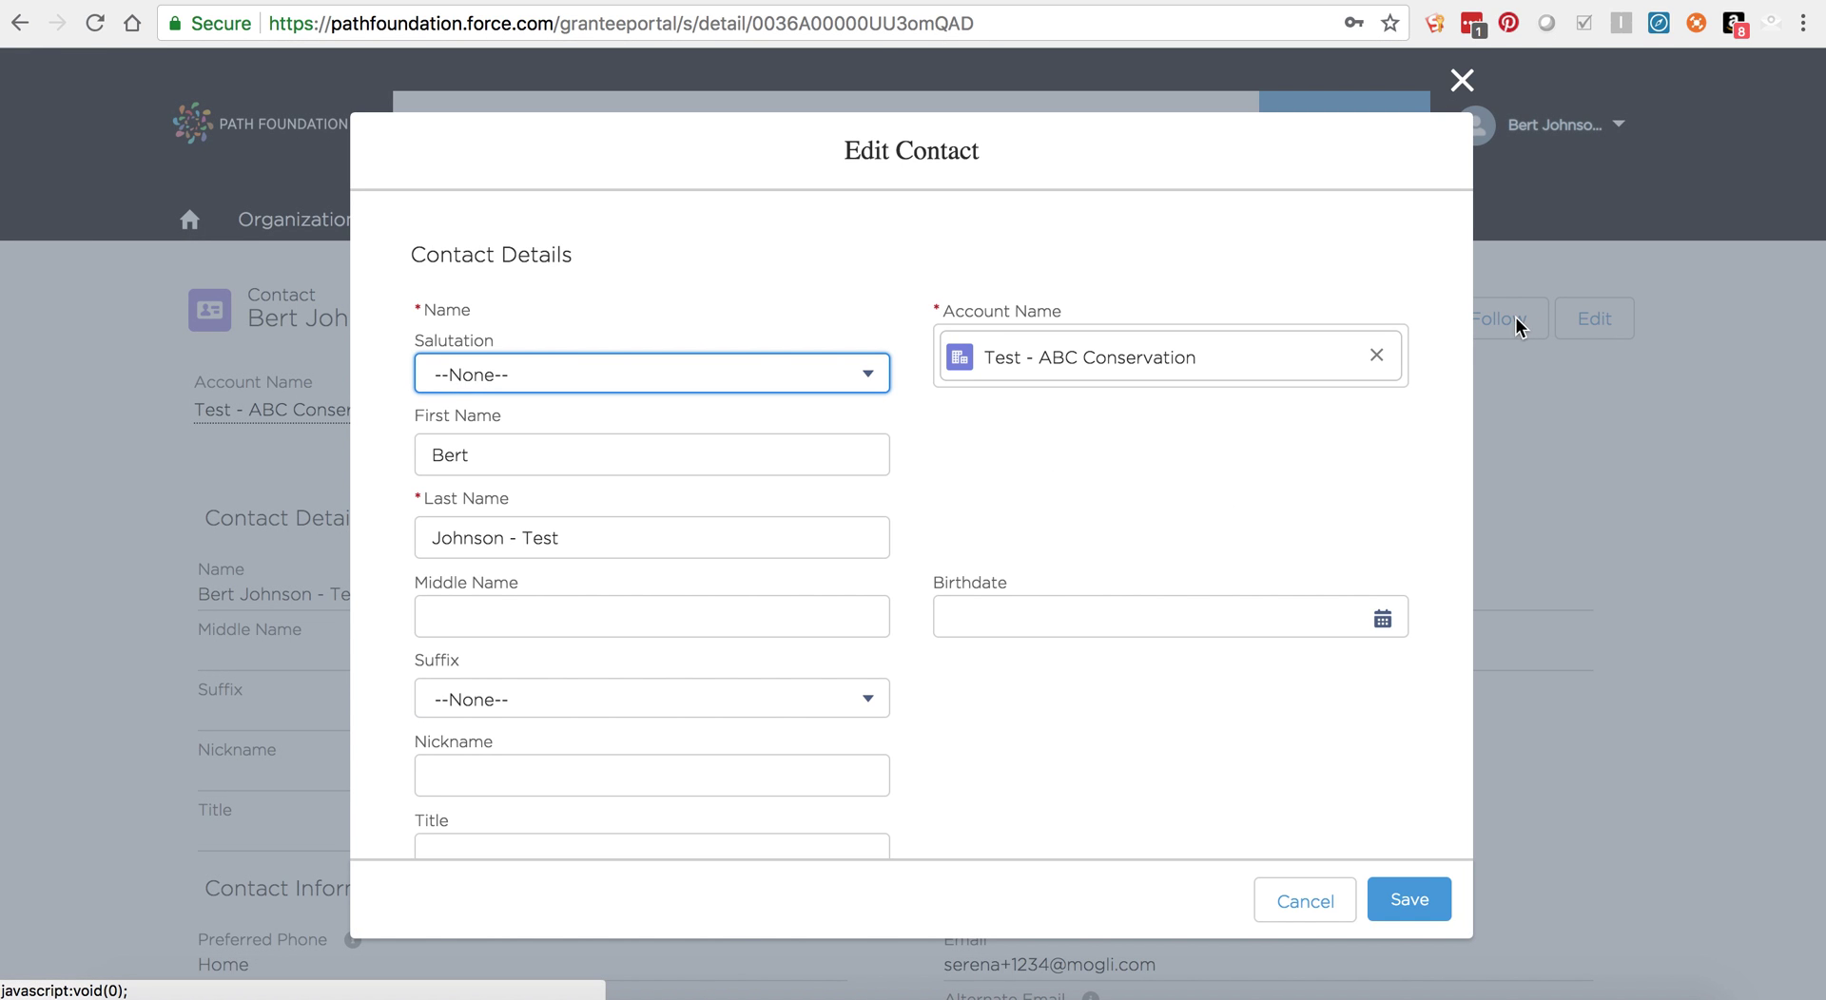
{"action": "scroll", "coordinate": [701, 595], "scroll_direction": "down", "scroll_amount": 1}
{"action": "left_click", "coordinate": [652, 501]}
{"action": "left_click", "coordinate": [590, 577]}
{"action": "type", "text": "Anne"}
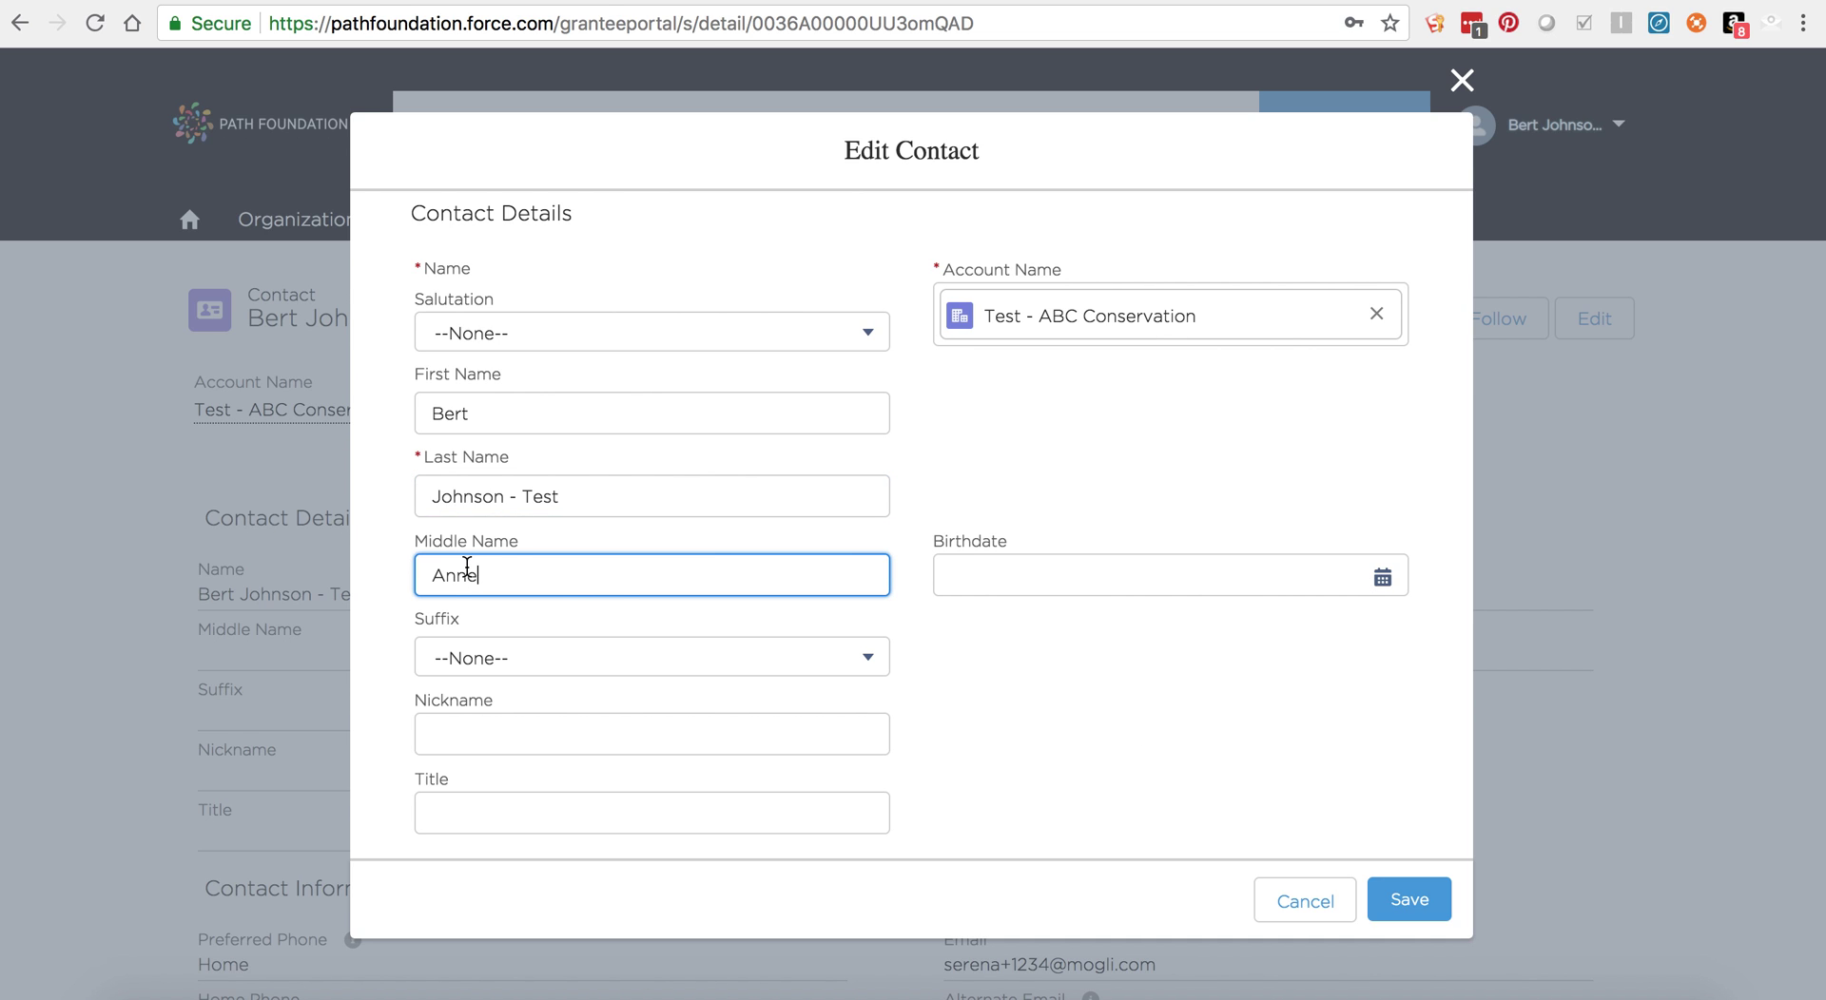
{"action": "left_click", "coordinate": [1411, 900]}
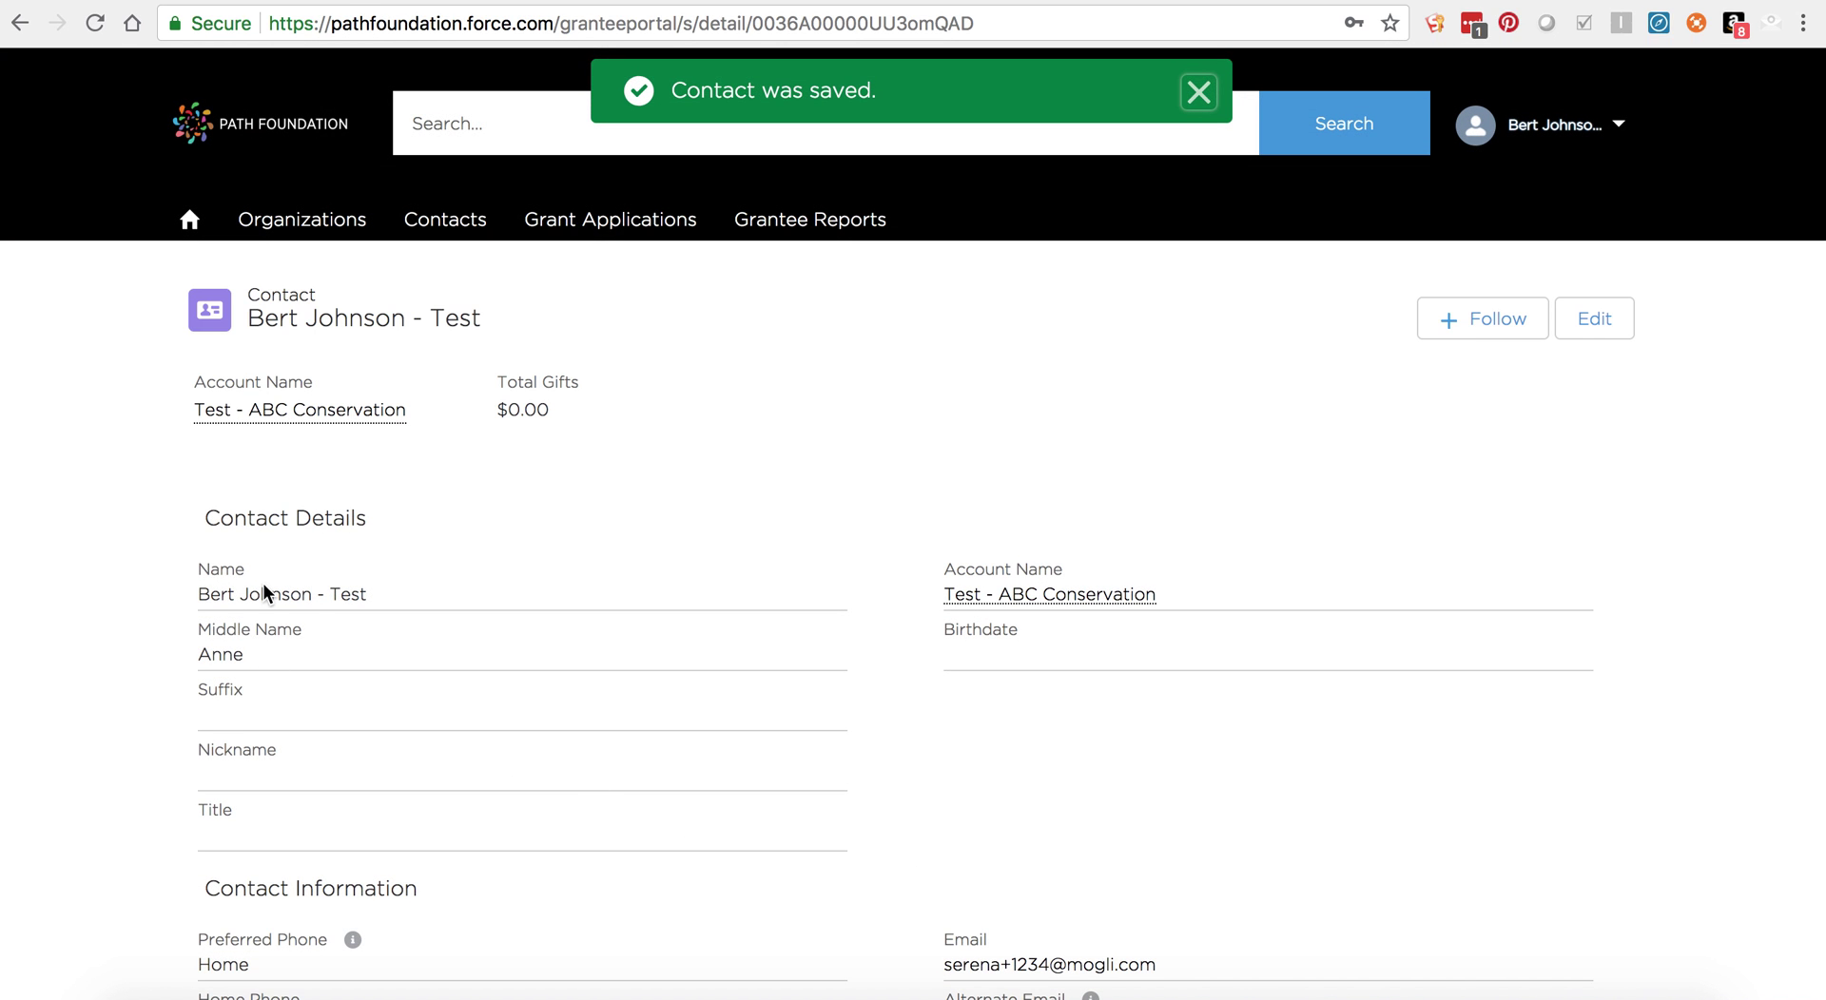
{"action": "scroll", "coordinate": [381, 647], "scroll_direction": "down", "scroll_amount": 3}
{"action": "scroll", "coordinate": [447, 633], "scroll_direction": "up", "scroll_amount": 3}
{"action": "scroll", "coordinate": [1034, 666], "scroll_direction": "down", "scroll_amount": 2}
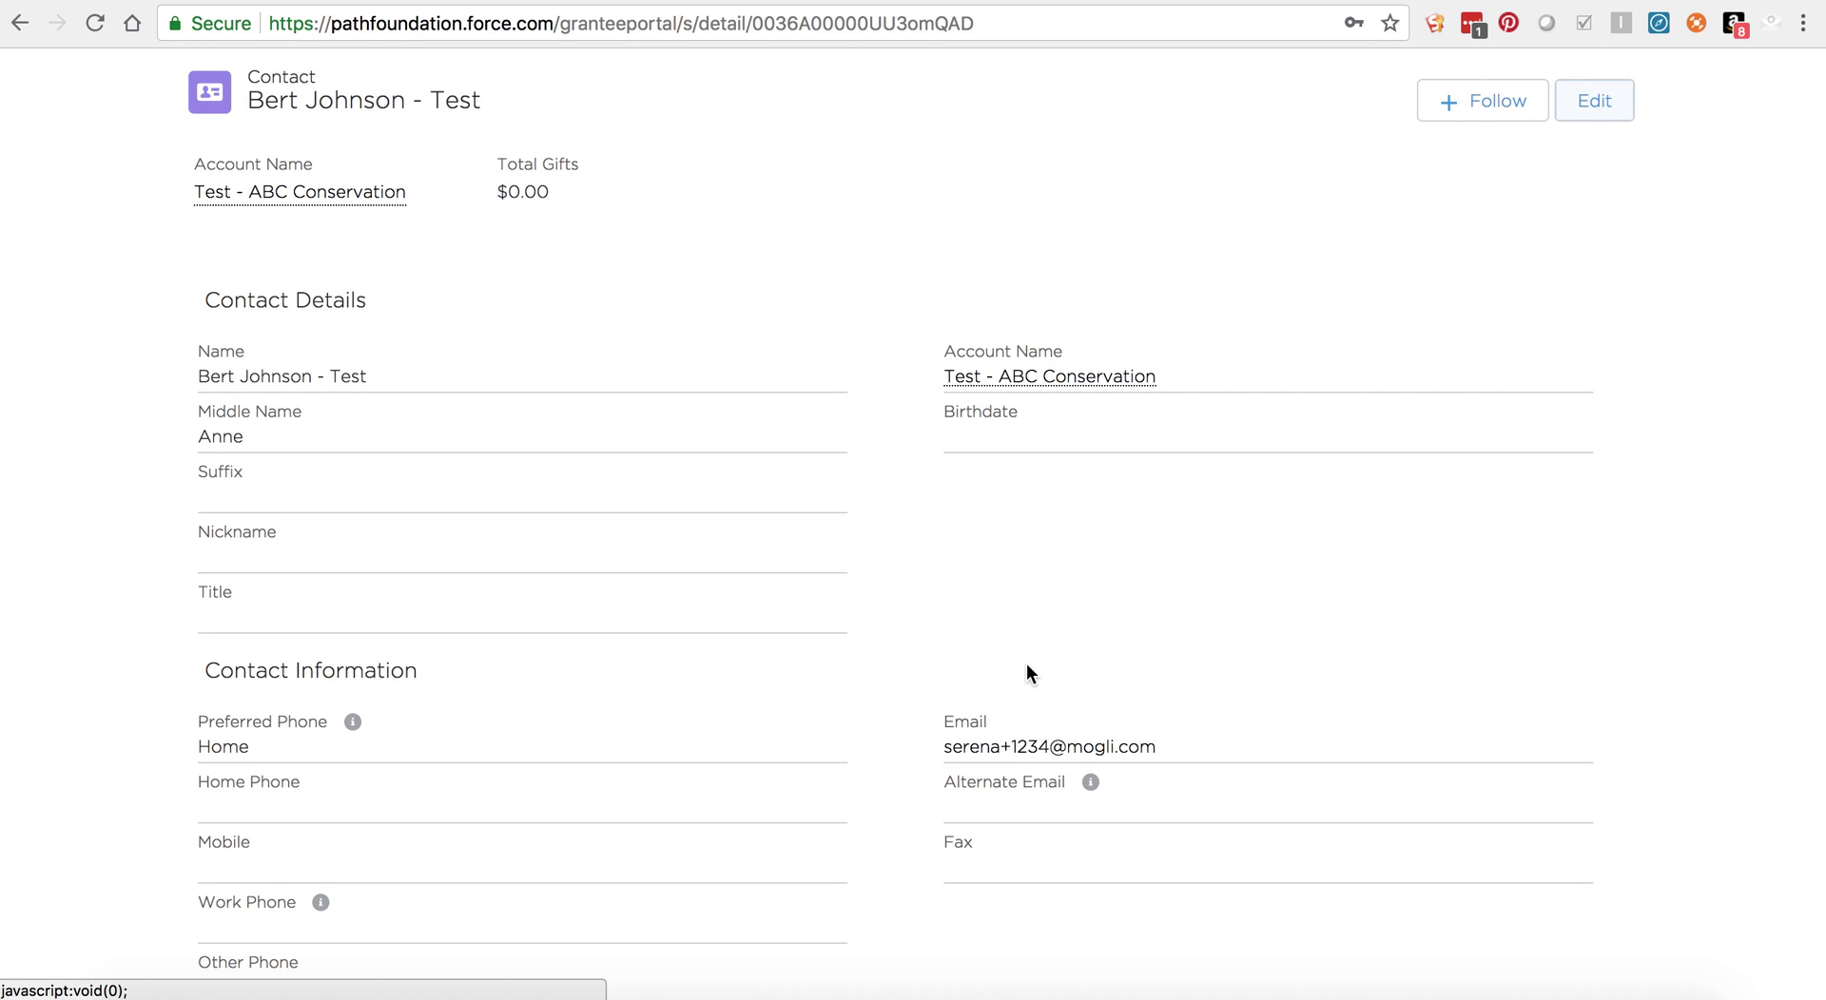
{"action": "scroll", "coordinate": [1027, 670], "scroll_direction": "up", "scroll_amount": 3}
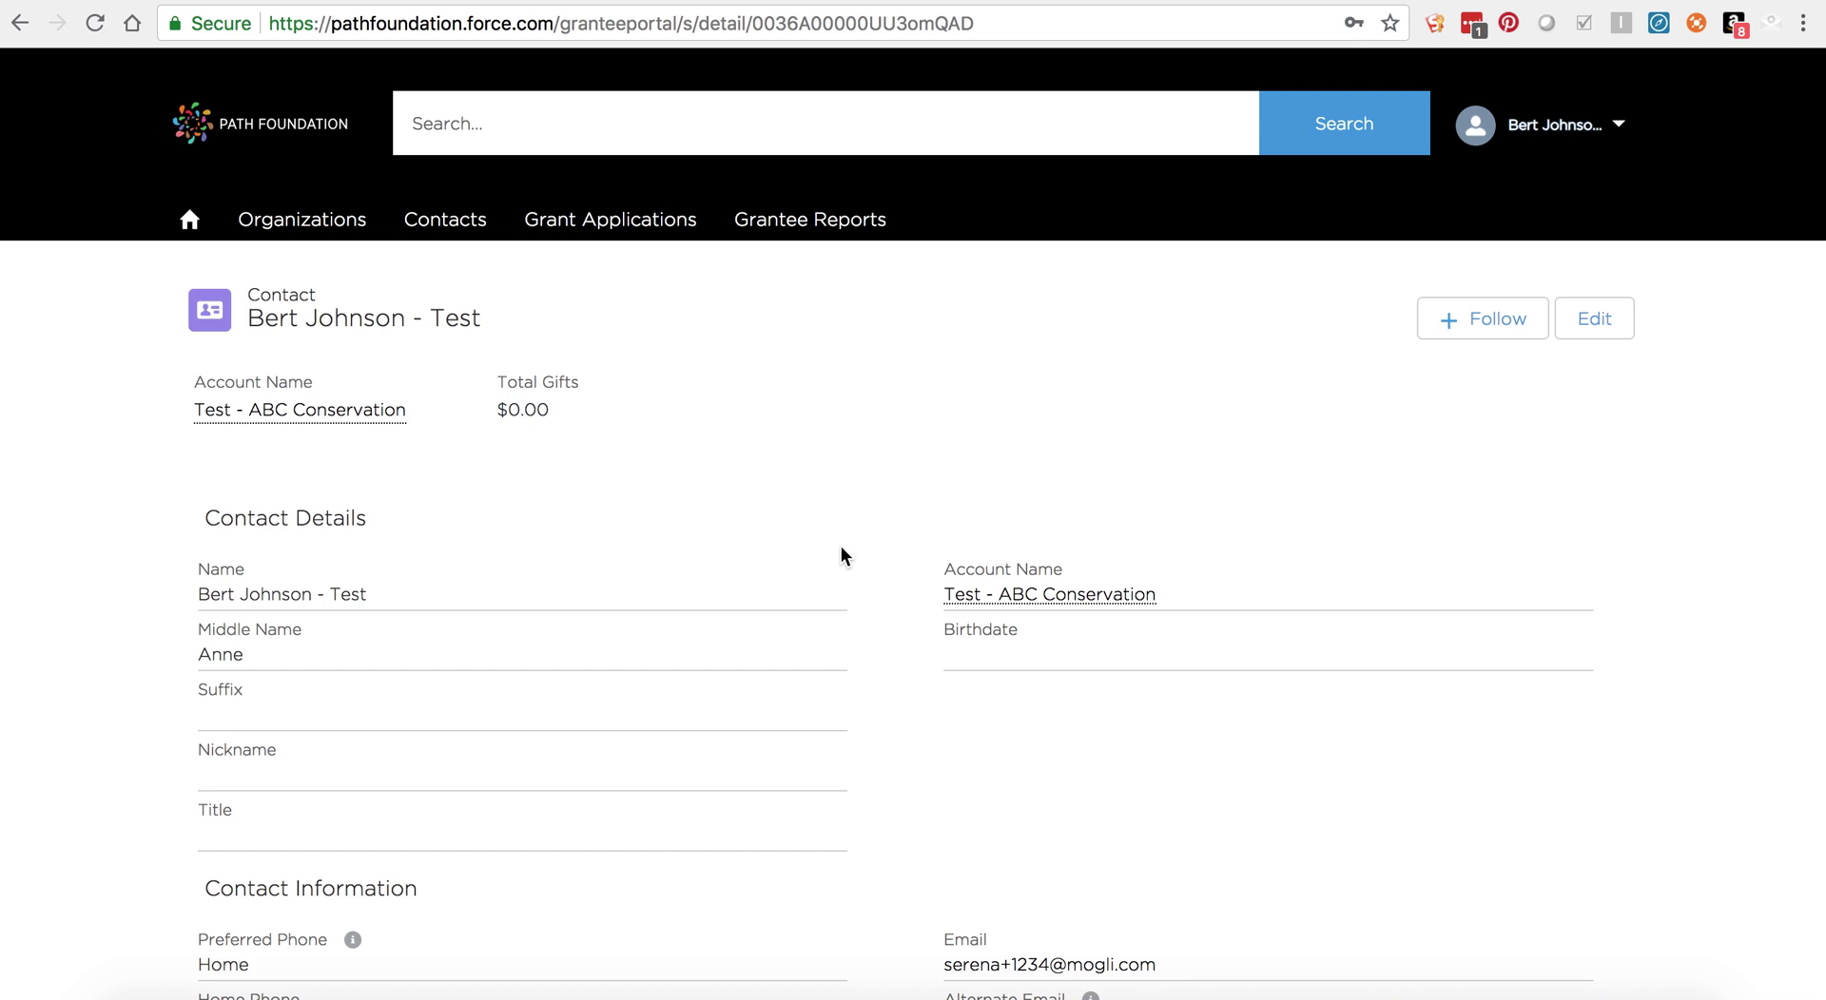
Step: Open the Aug 31 Test - Internal Grant Application and check its attached PDF in Notes & Attachments
{"action": "left_click", "coordinate": [620, 222]}
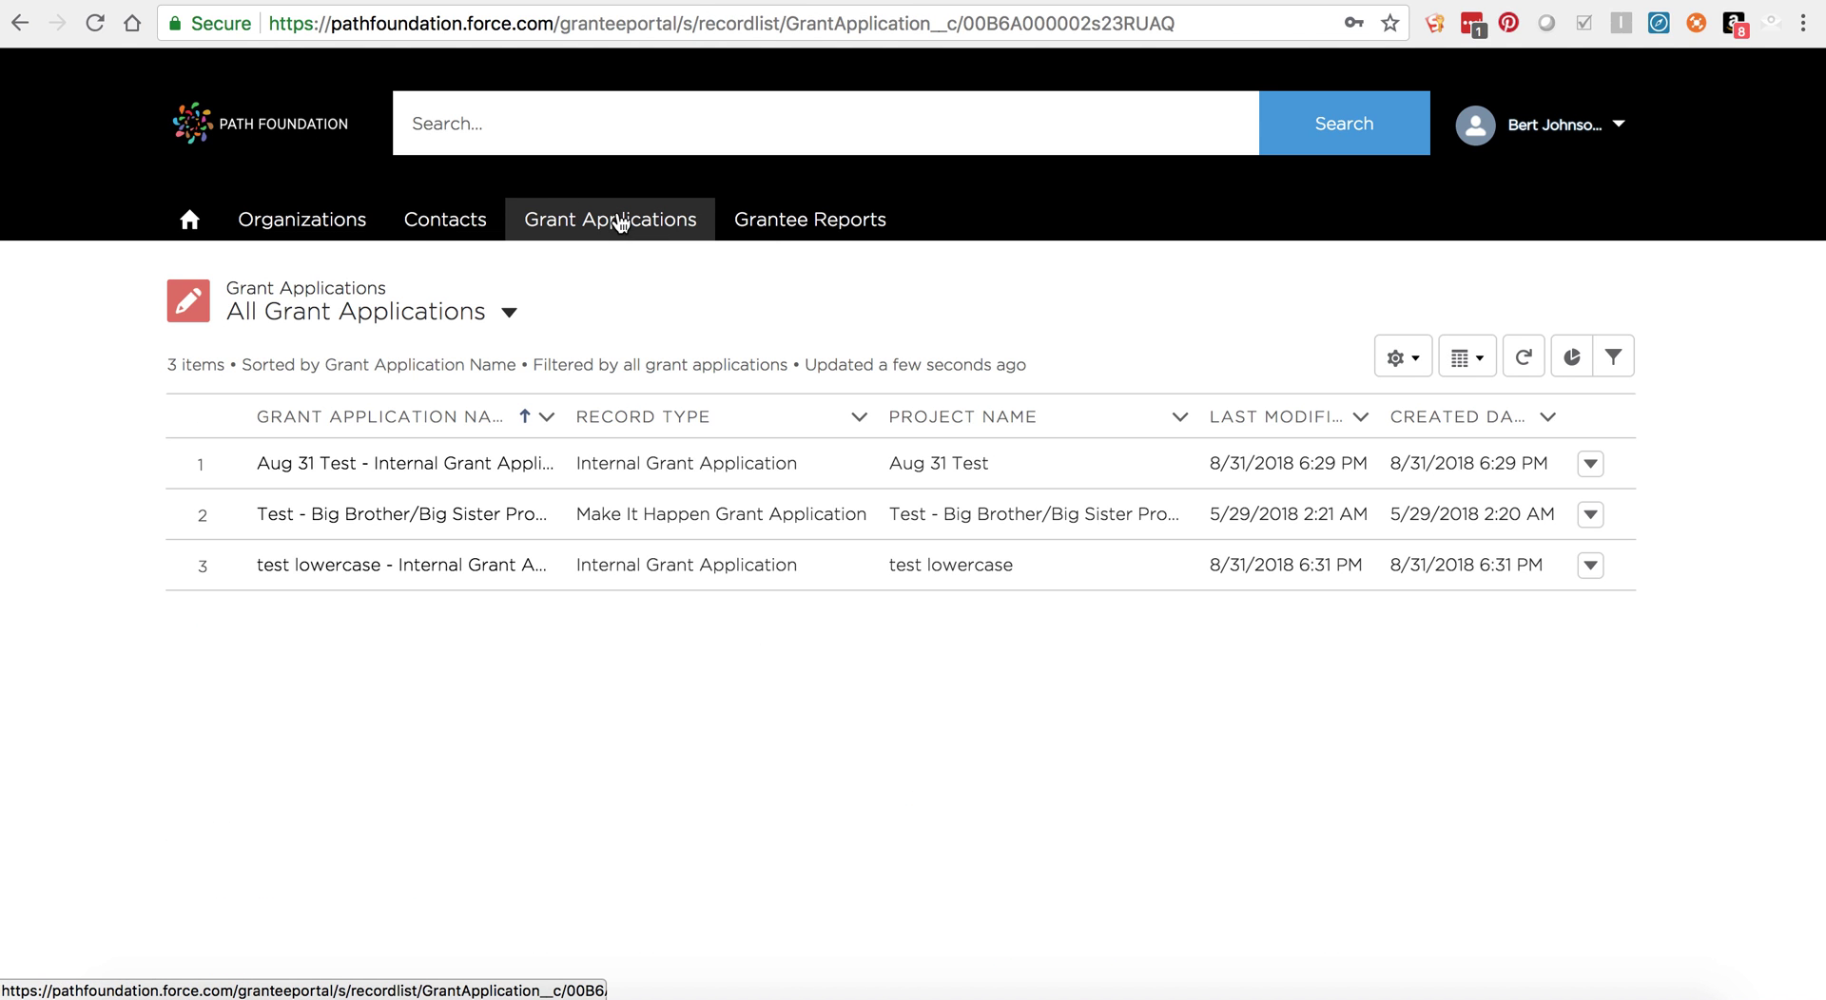
{"action": "left_click", "coordinate": [492, 474]}
{"action": "scroll", "coordinate": [835, 551], "scroll_direction": "down", "scroll_amount": 4}
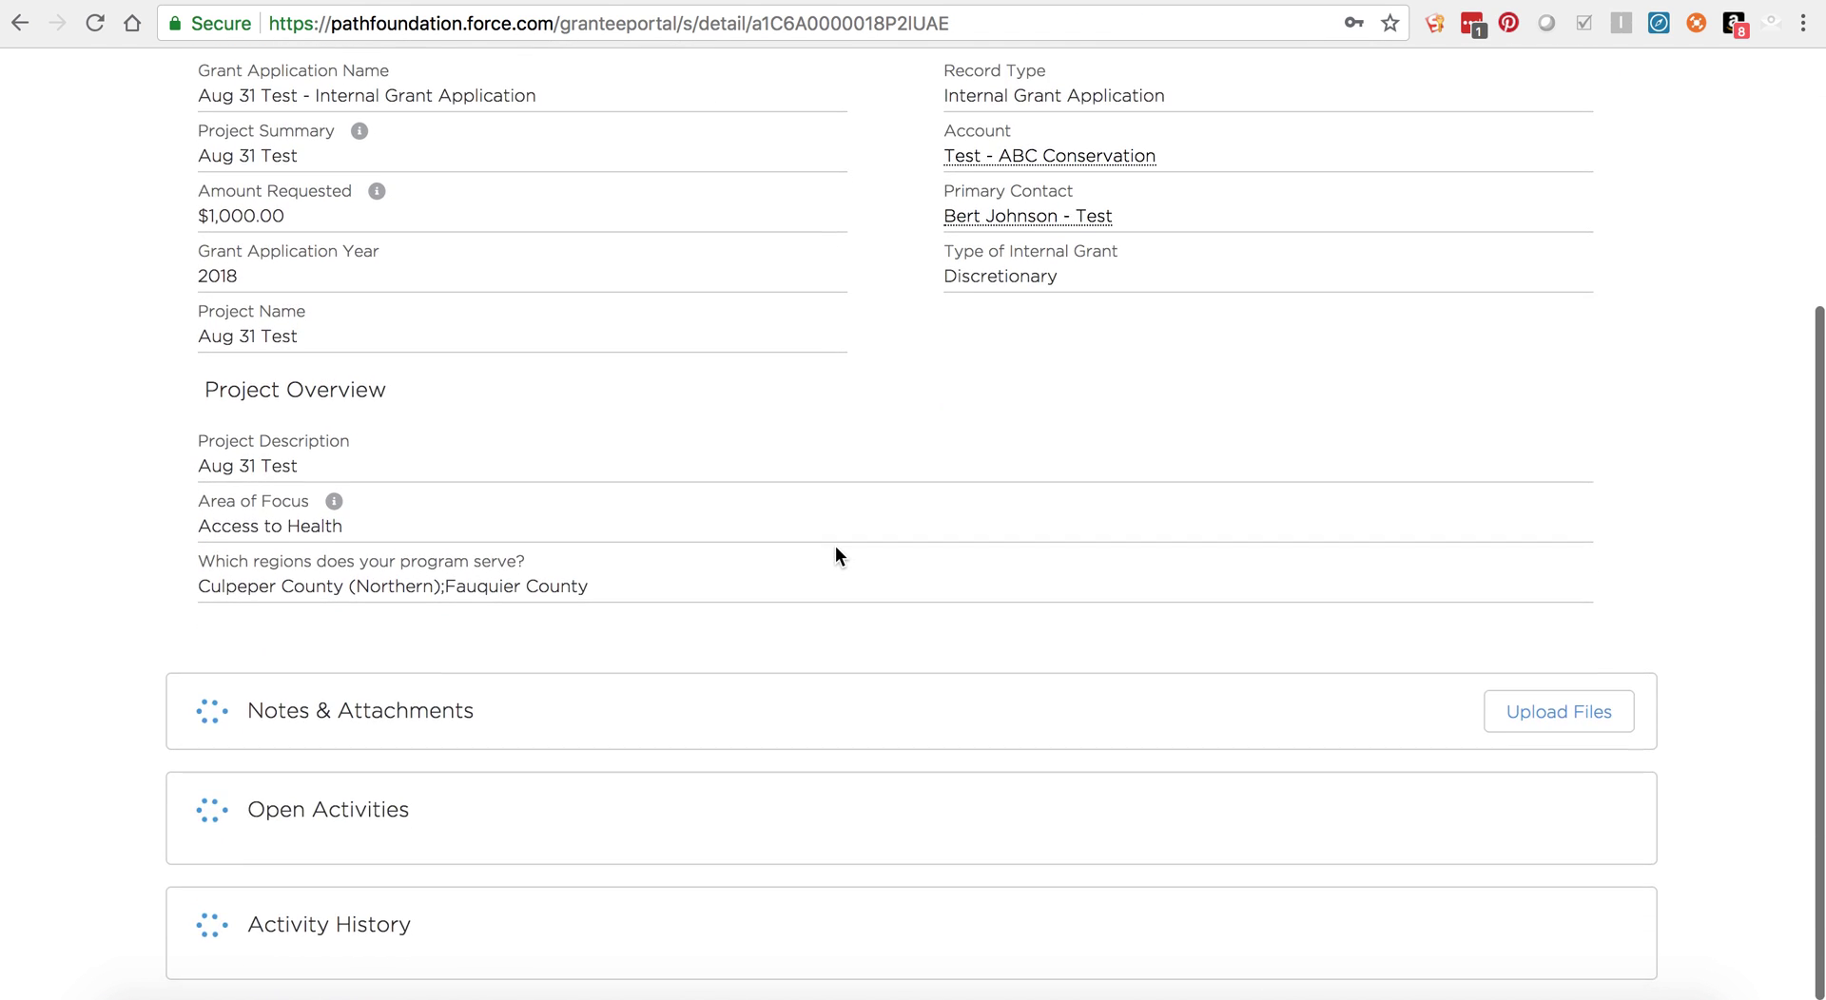
{"action": "scroll", "coordinate": [834, 554], "scroll_direction": "down", "scroll_amount": 3}
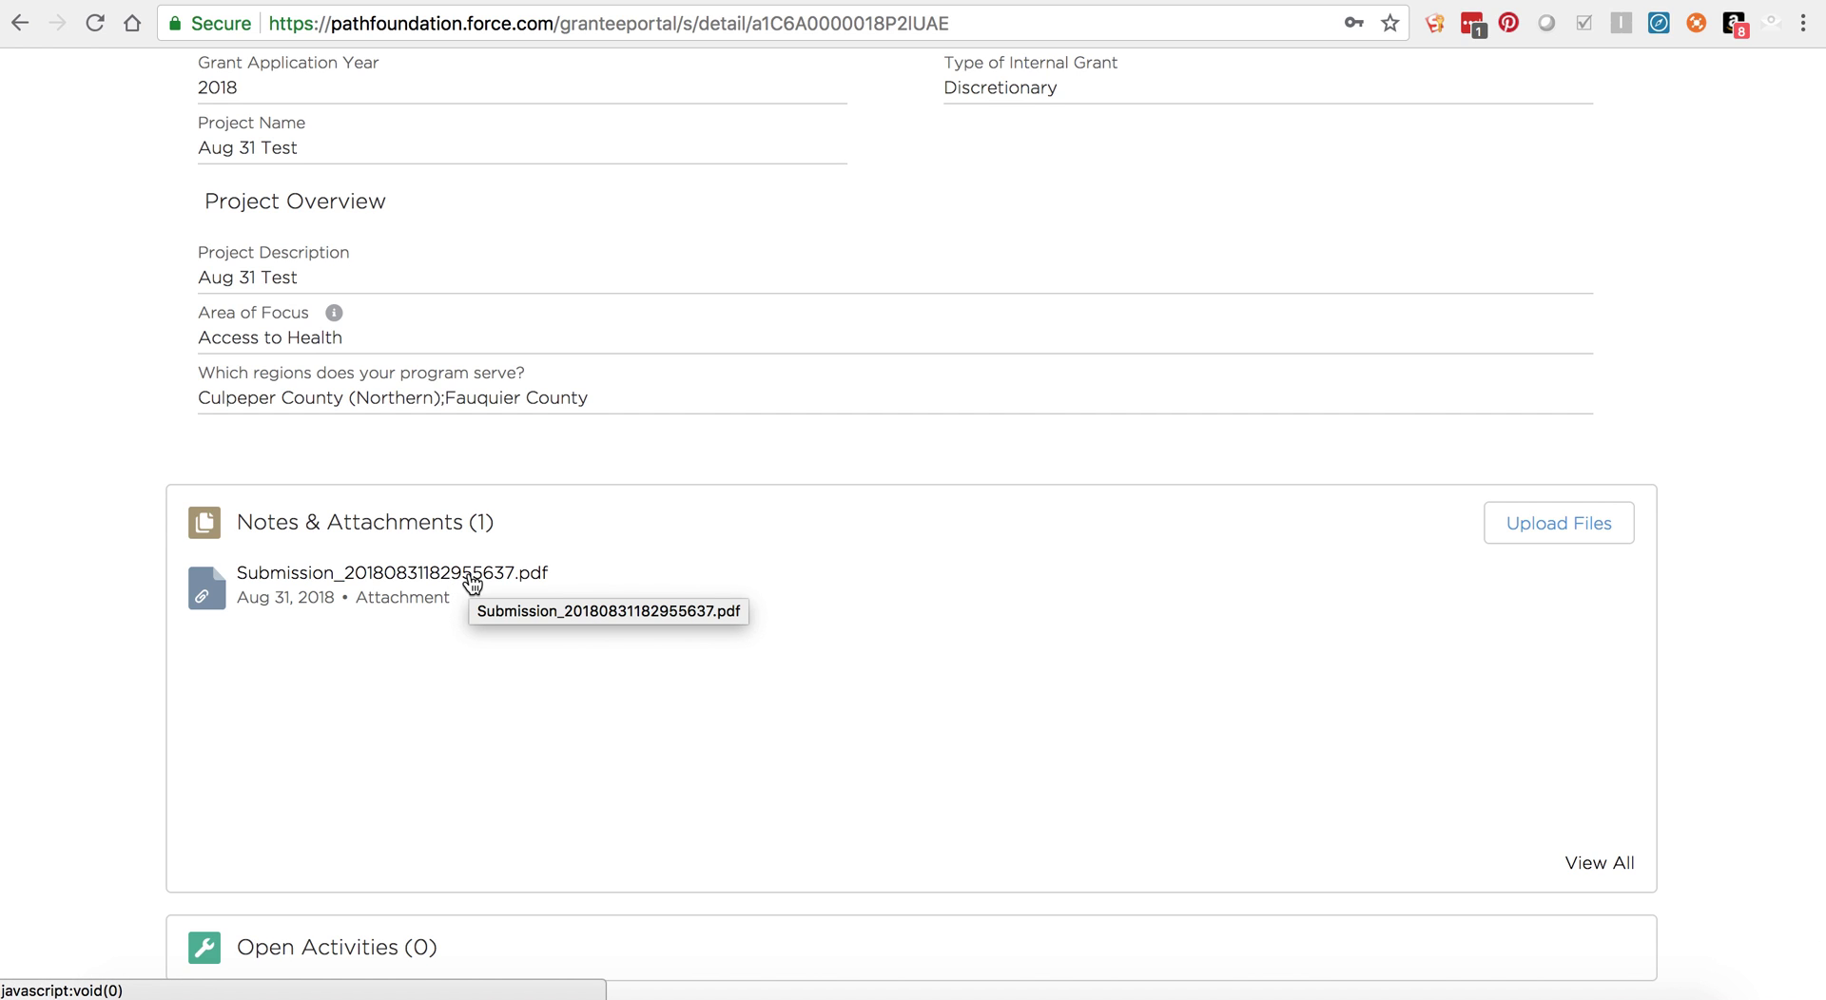
{"action": "scroll", "coordinate": [1042, 576], "scroll_direction": "up", "scroll_amount": 8}
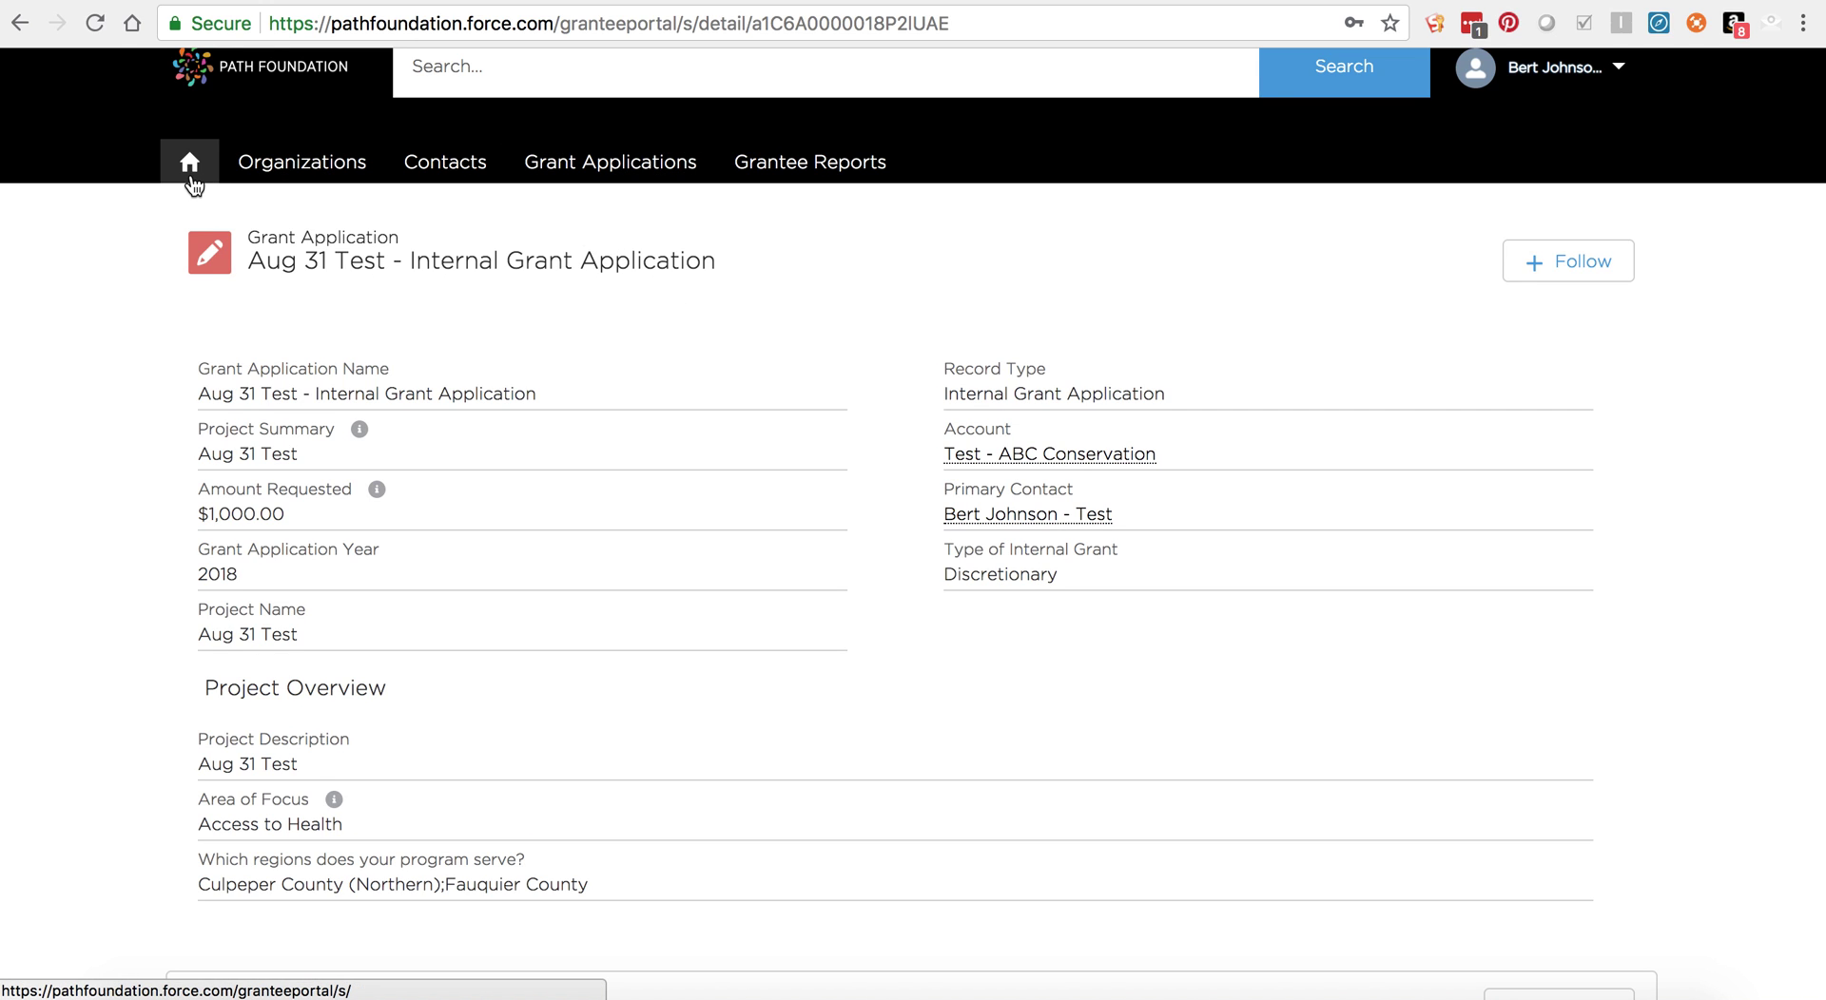
Step: From the portal home page, open the Technical Assistance grants page and scroll down to Apply Now
{"action": "left_click", "coordinate": [191, 180]}
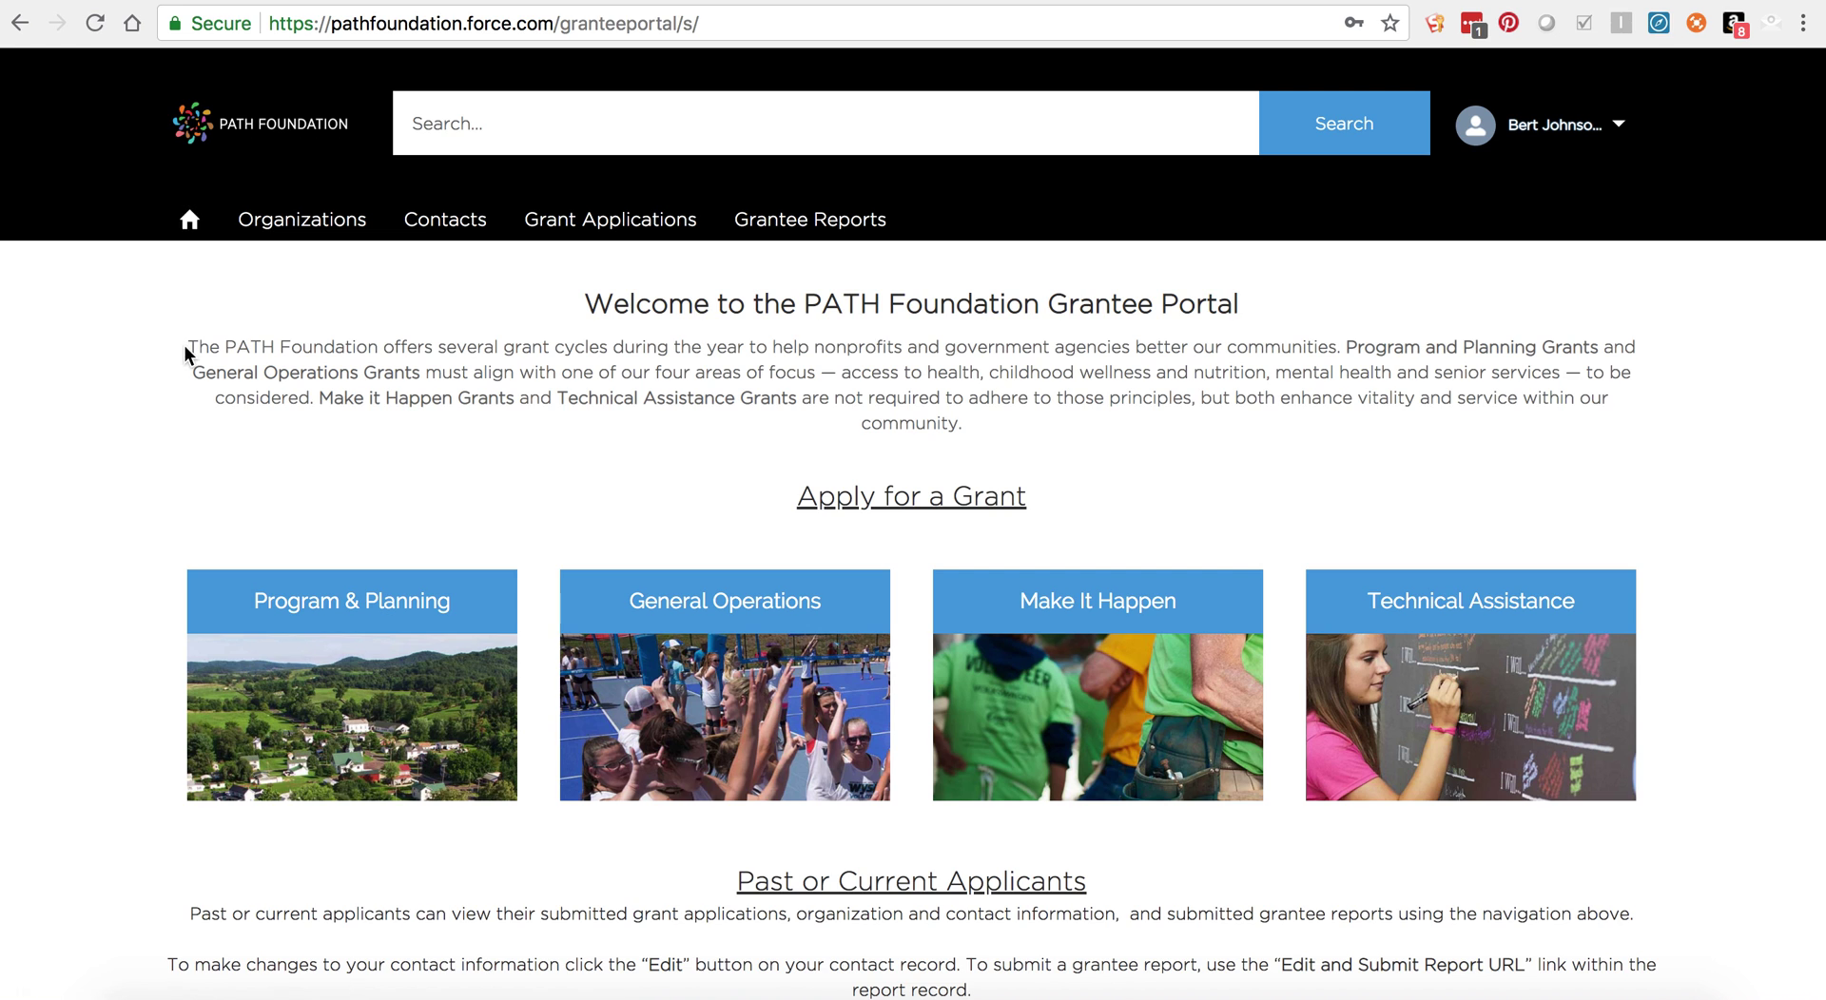
{"action": "scroll", "coordinate": [184, 347], "scroll_direction": "down", "scroll_amount": 3}
{"action": "scroll", "coordinate": [185, 347], "scroll_direction": "down", "scroll_amount": 1}
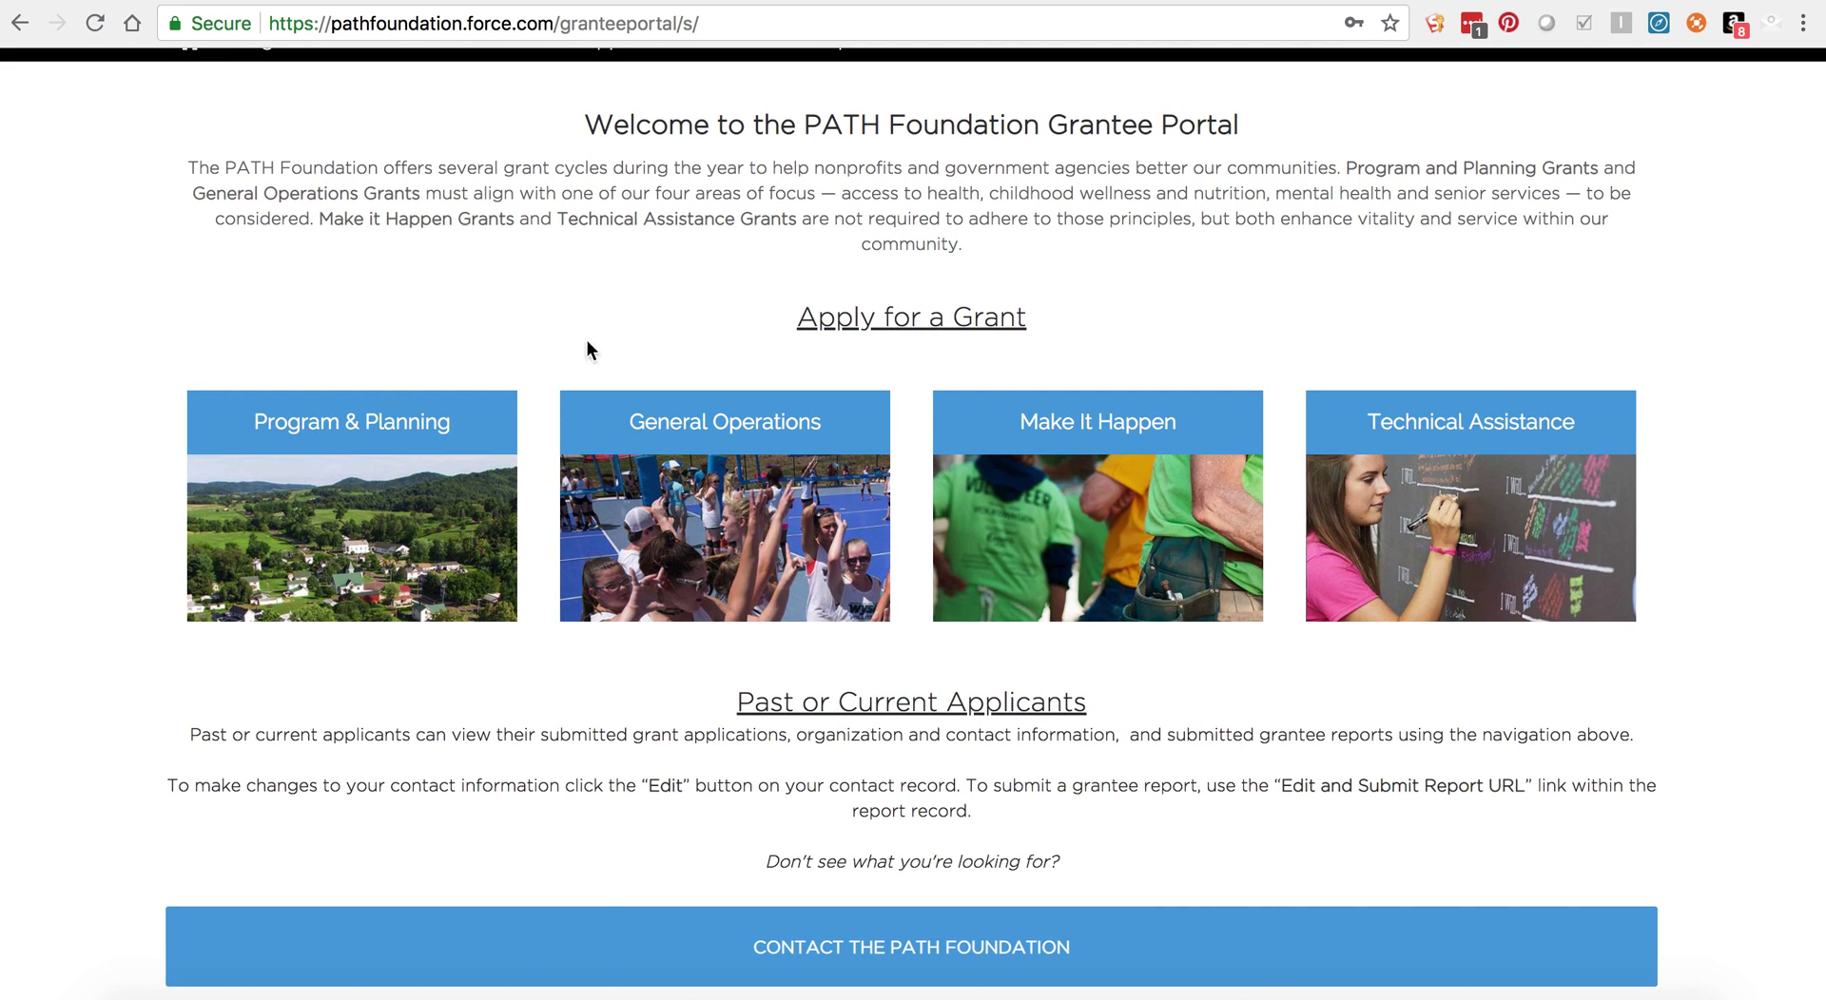
{"action": "left_click", "coordinate": [1483, 432]}
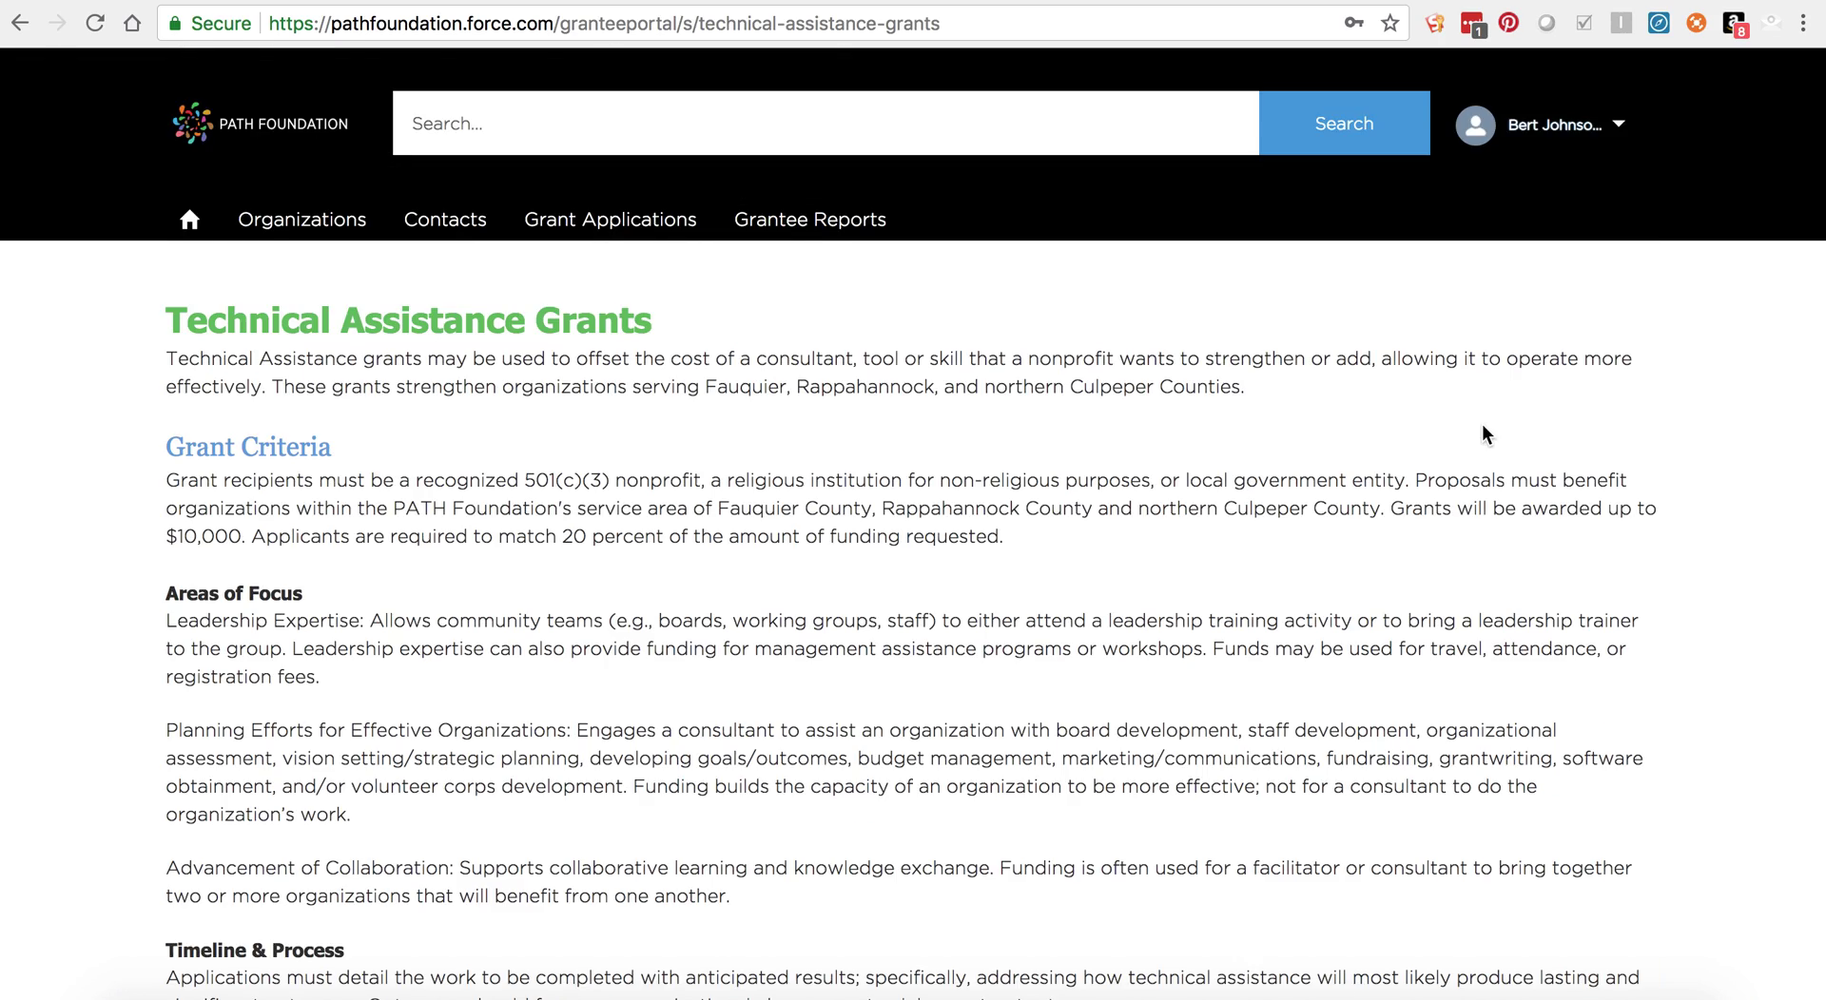
{"action": "scroll", "coordinate": [1455, 466], "scroll_direction": "down", "scroll_amount": 3}
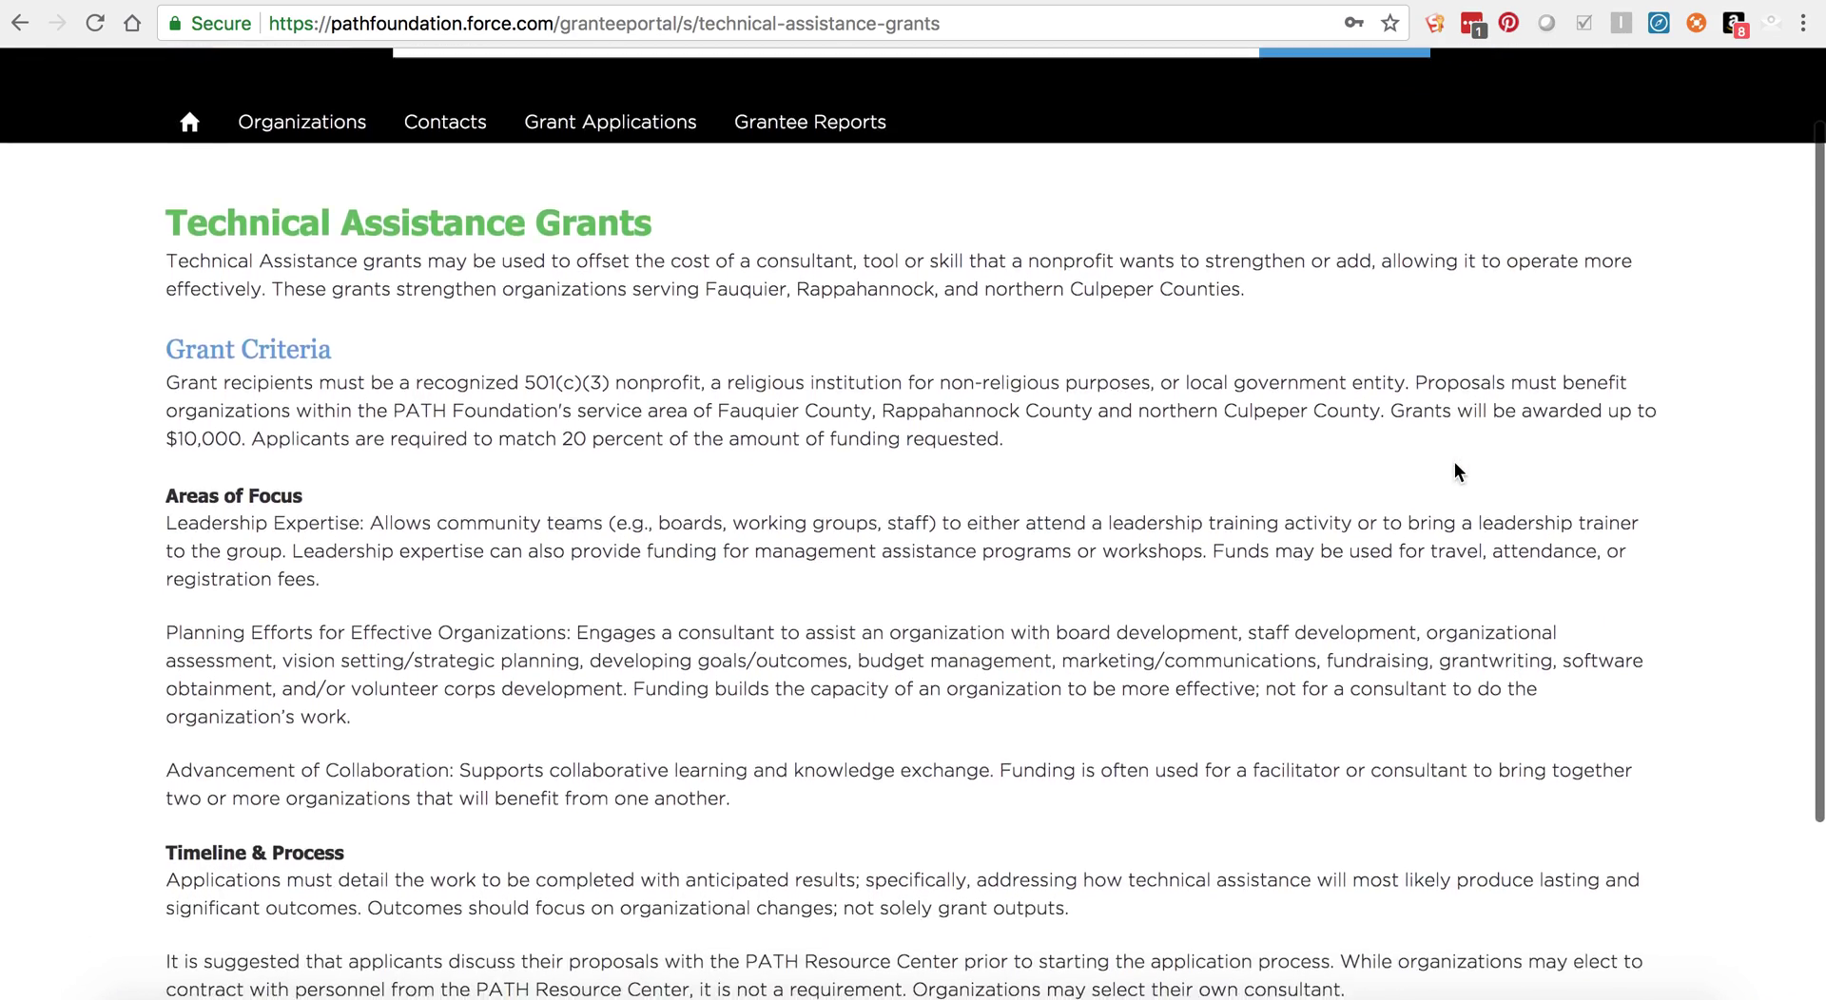
{"action": "scroll", "coordinate": [1453, 460], "scroll_direction": "down", "scroll_amount": 3}
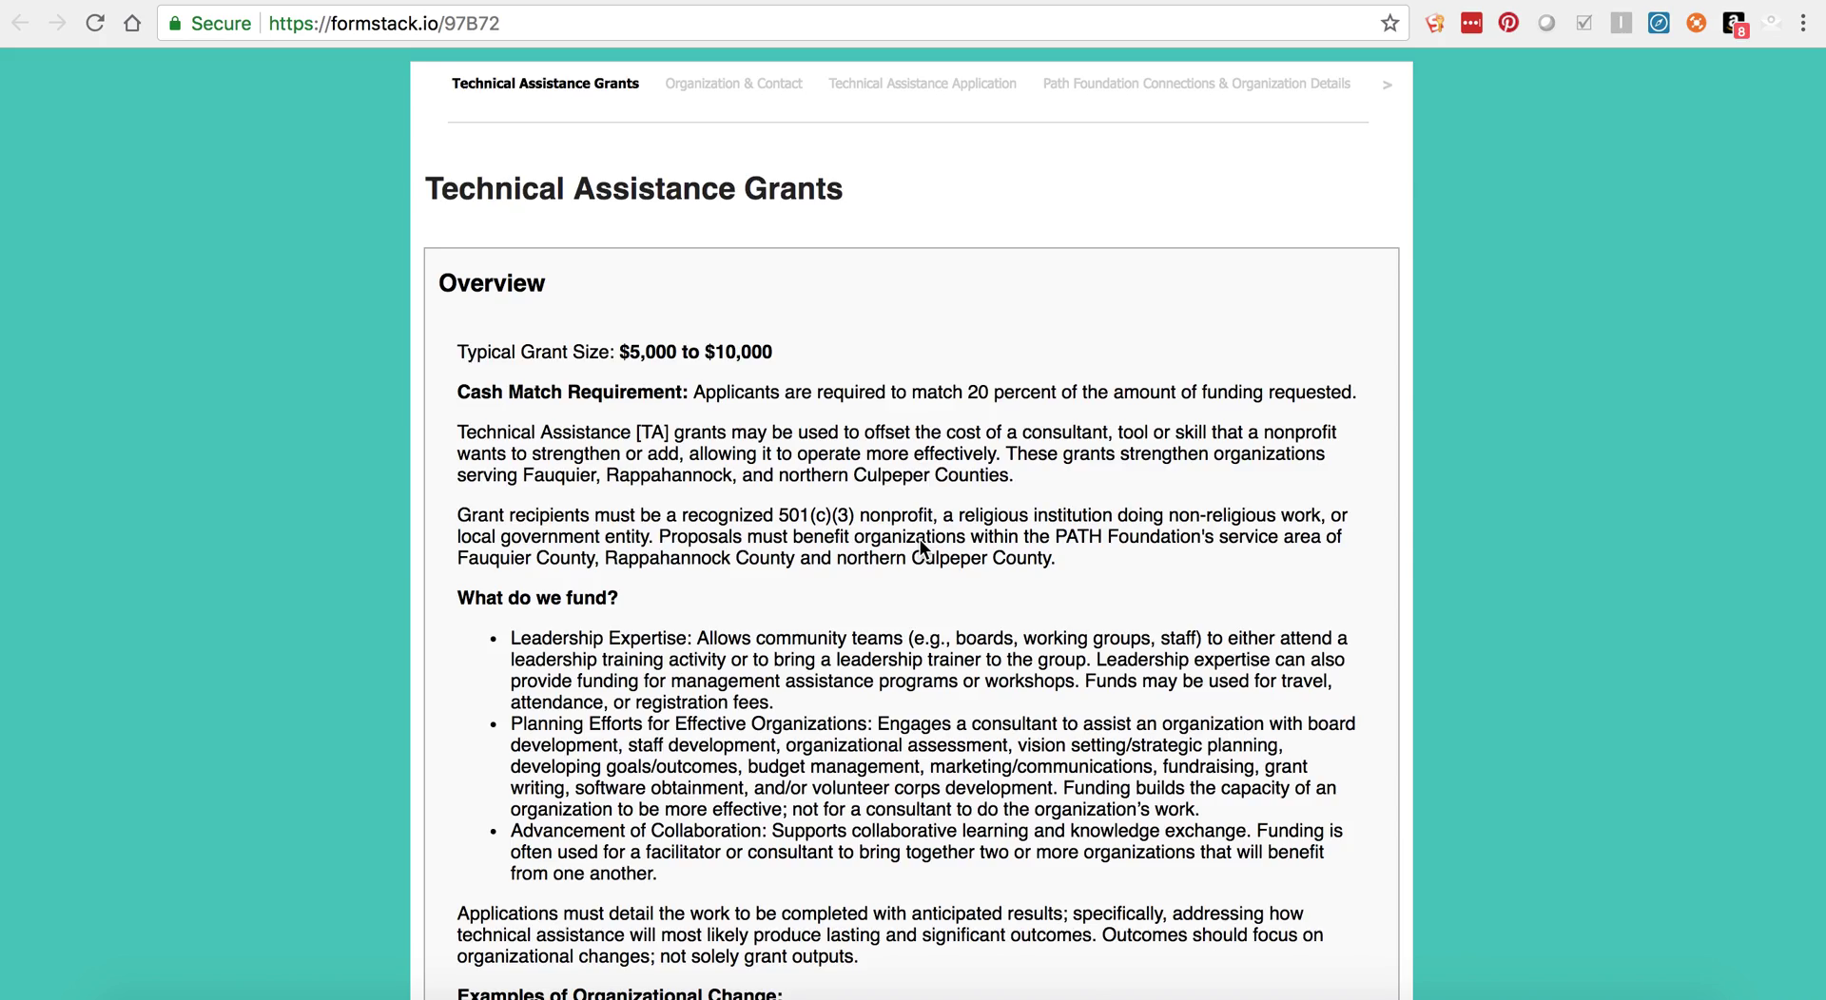
Step: Scroll through the Technical Assistance Grants overview and go on to the next page
{"action": "scroll", "coordinate": [920, 539], "scroll_direction": "down", "scroll_amount": 5}
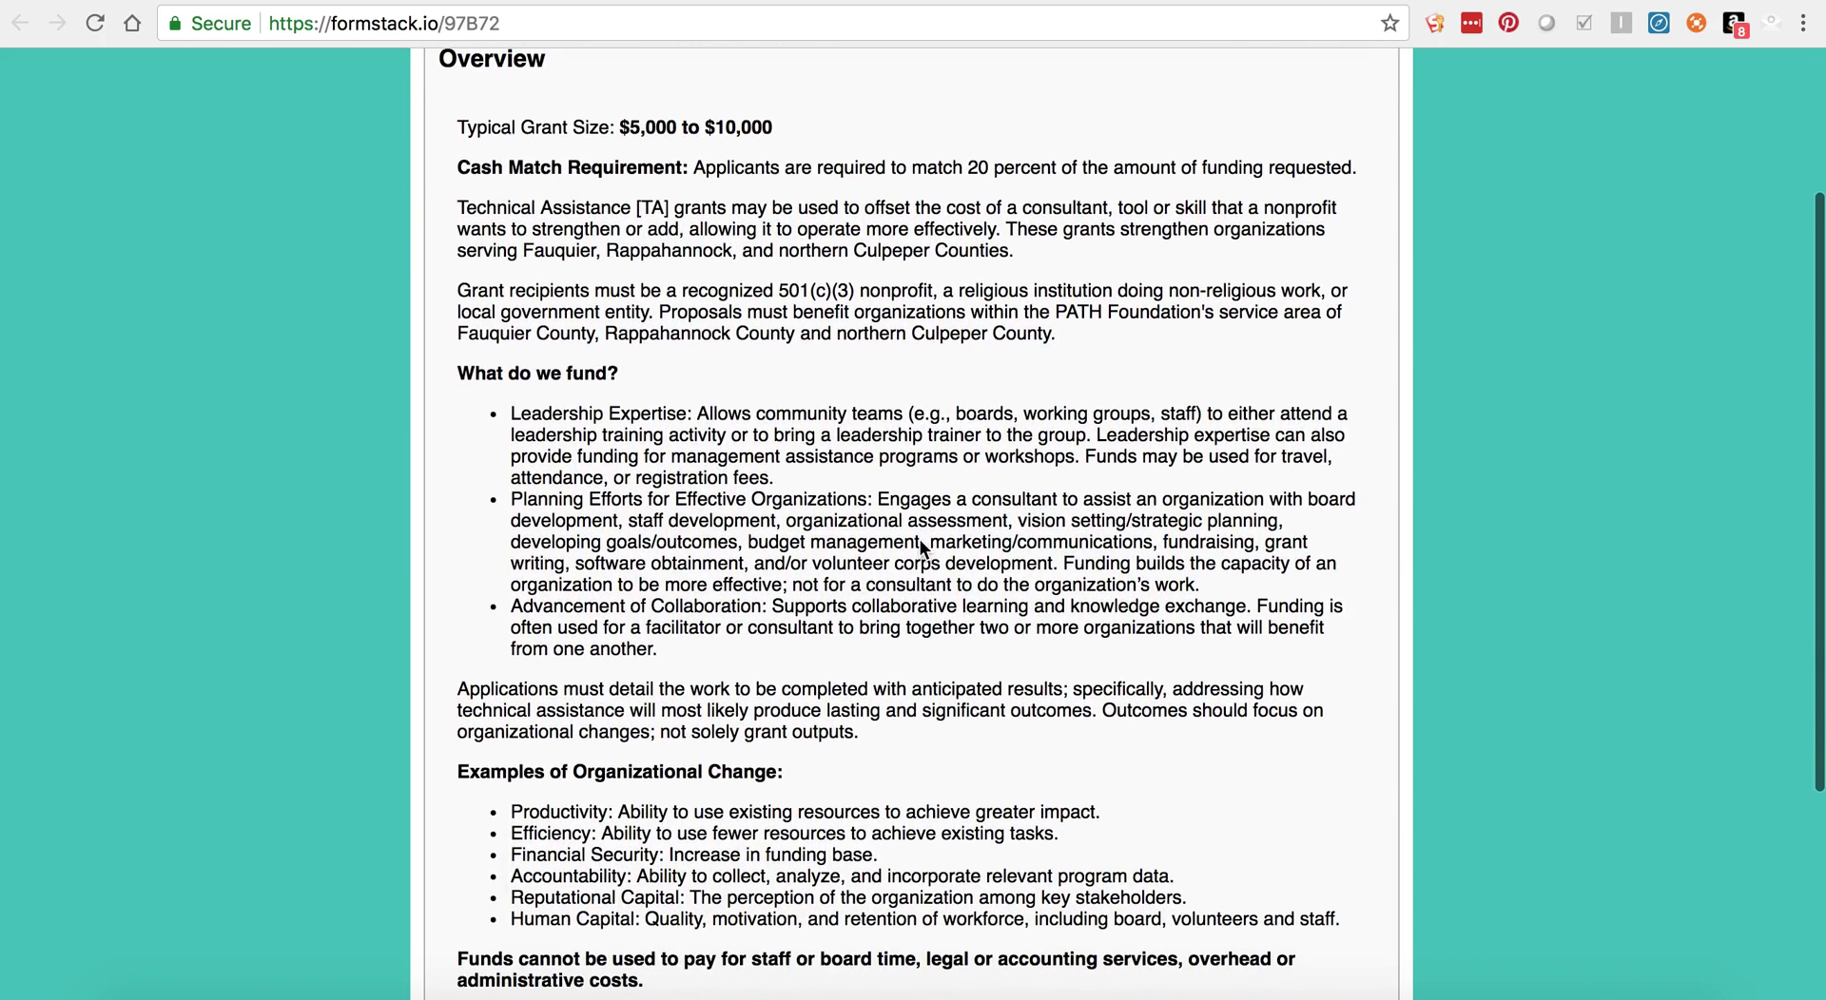
{"action": "scroll", "coordinate": [921, 549], "scroll_direction": "down", "scroll_amount": 4}
{"action": "scroll", "coordinate": [920, 539], "scroll_direction": "down", "scroll_amount": 3}
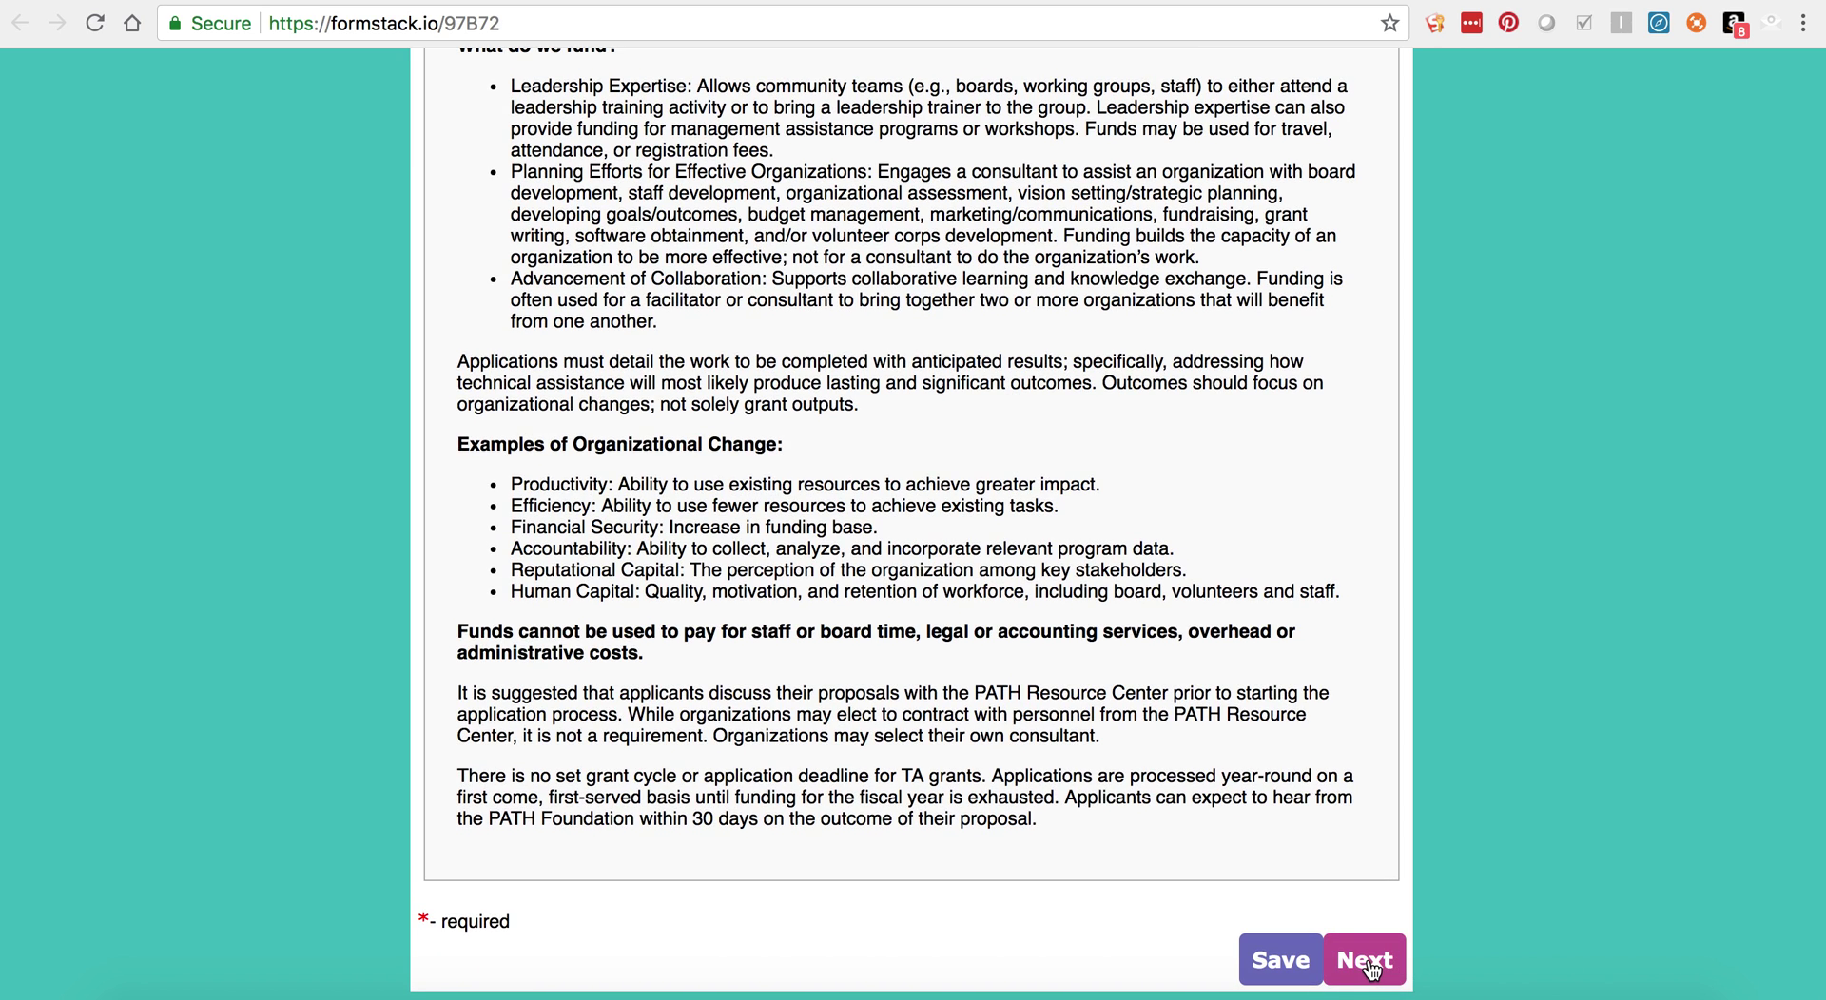
{"action": "left_click", "coordinate": [1369, 962]}
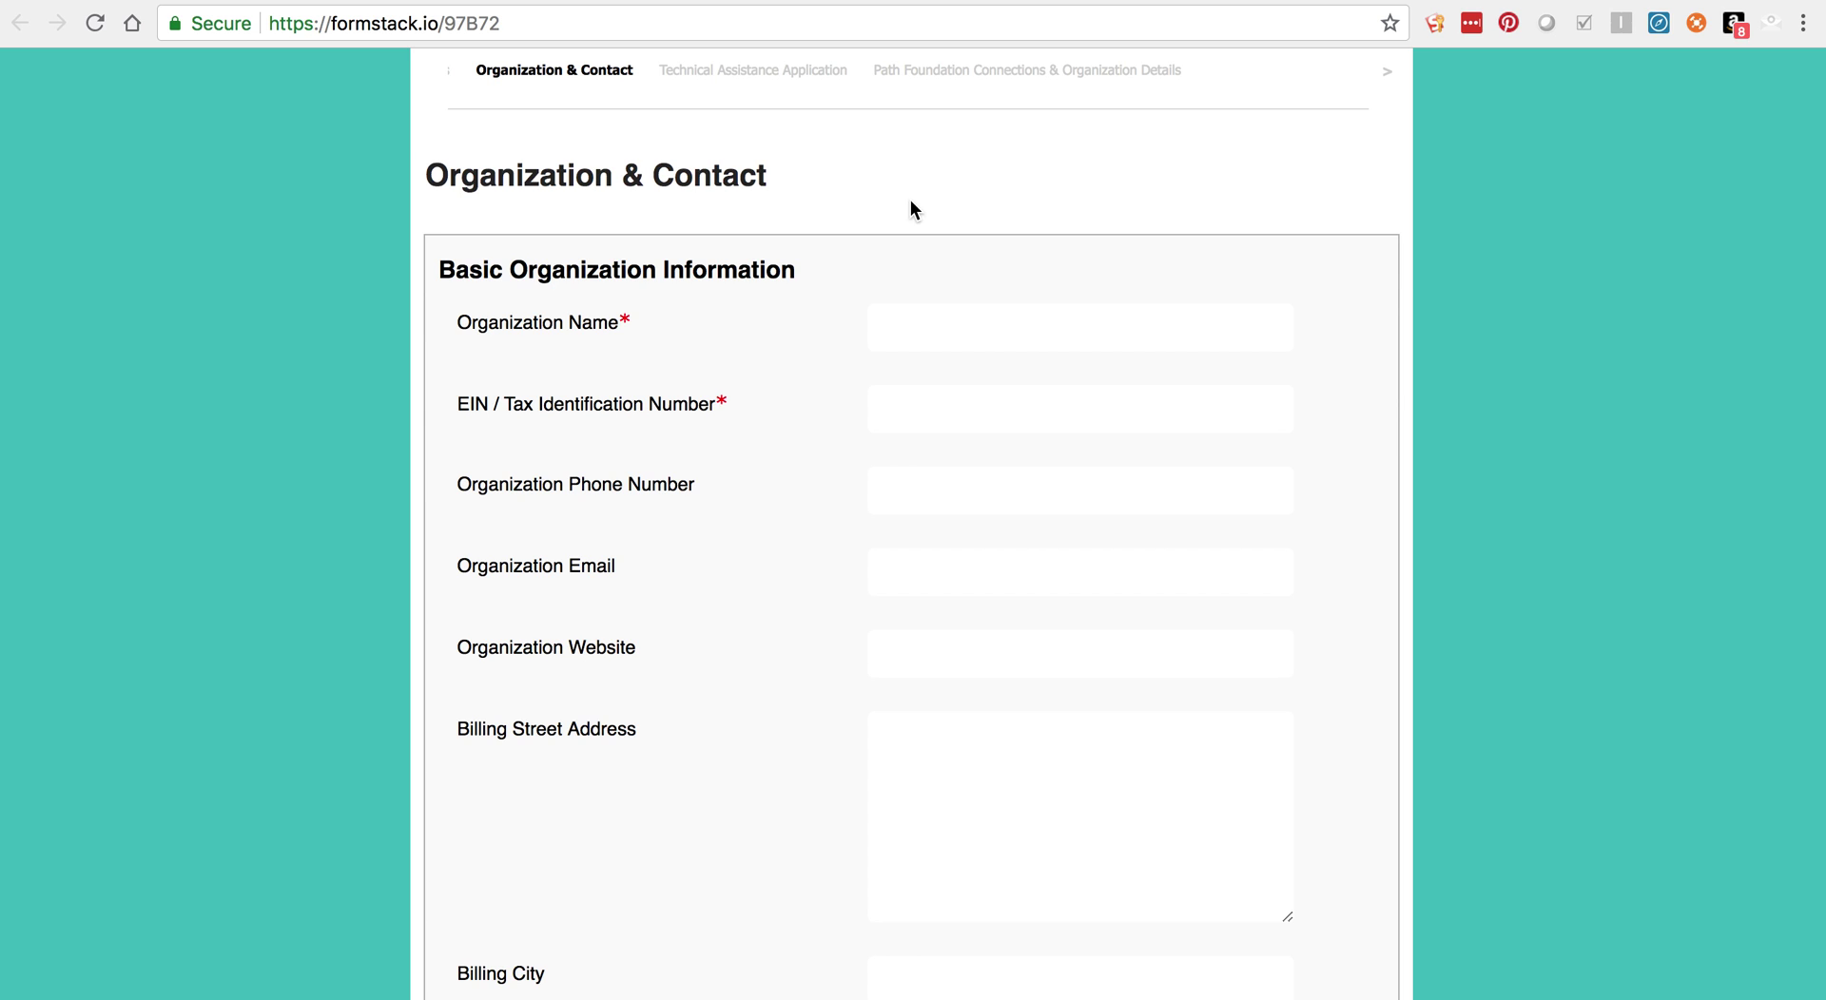
Step: Copy the name Test - ABC Conservation from its portal record into the form's Organization Name field
{"action": "scroll", "coordinate": [910, 209], "scroll_direction": "down", "scroll_amount": 1}
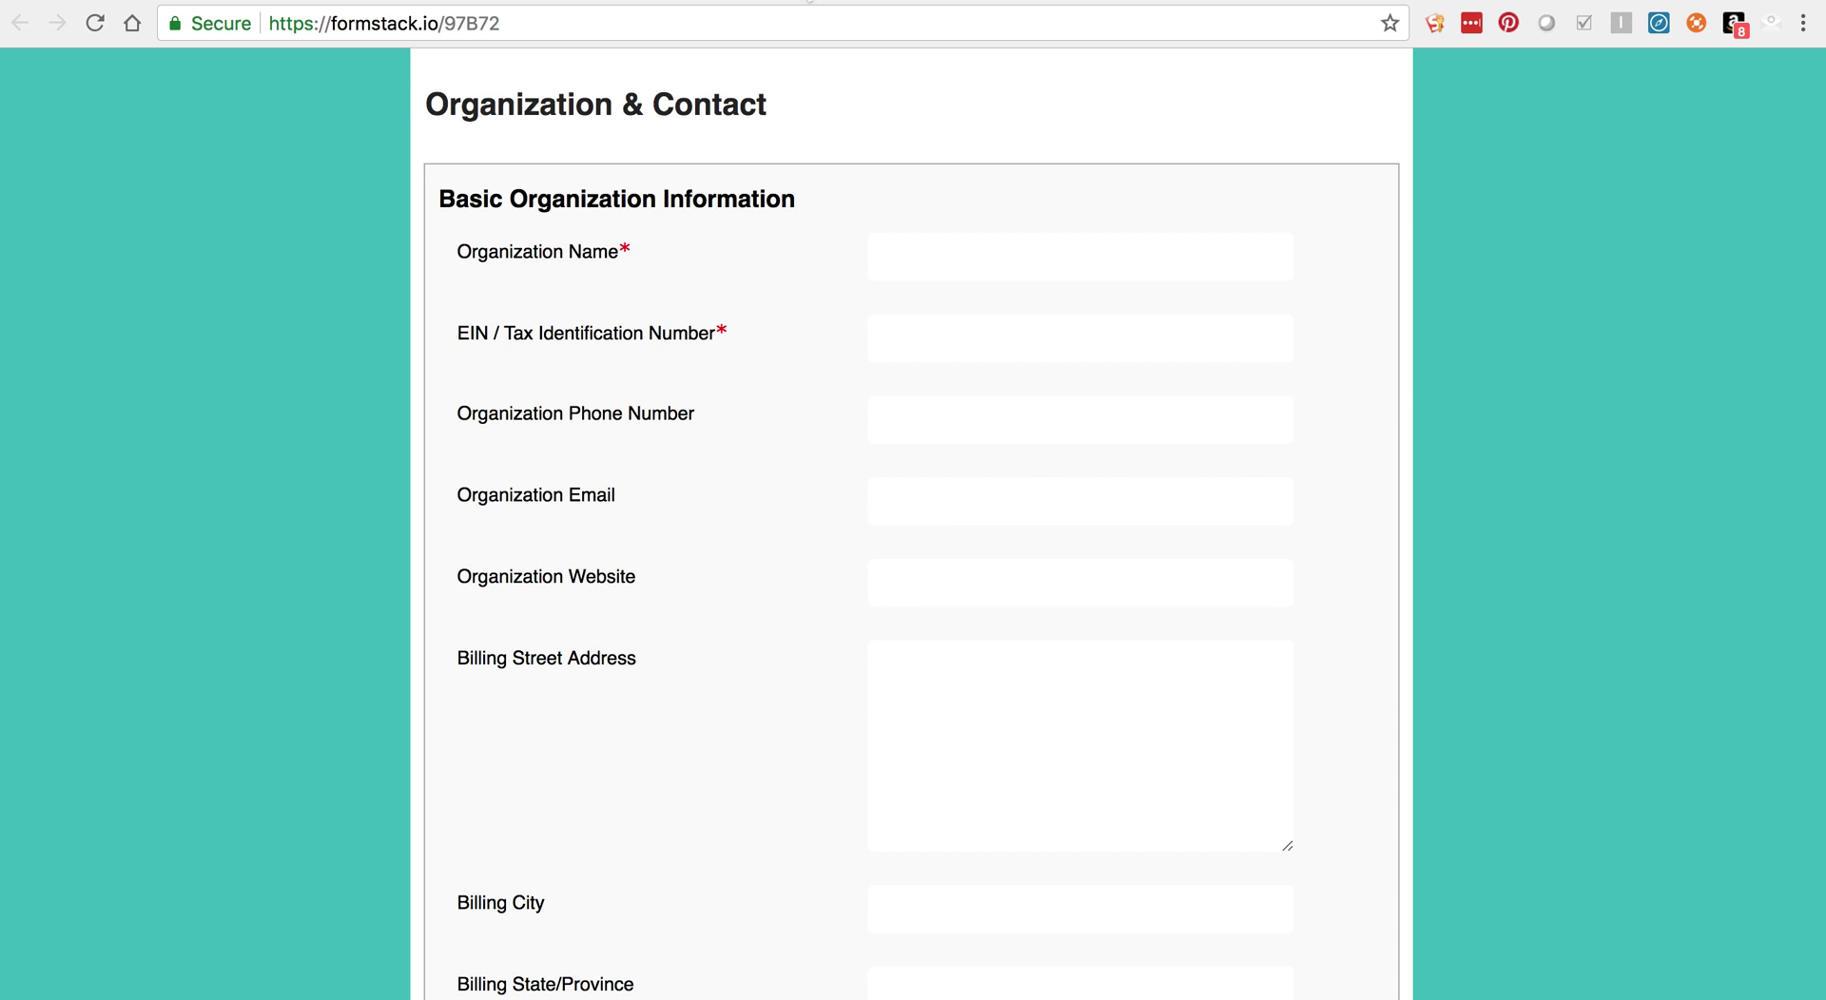
{"action": "left_click", "coordinate": [798, 2]}
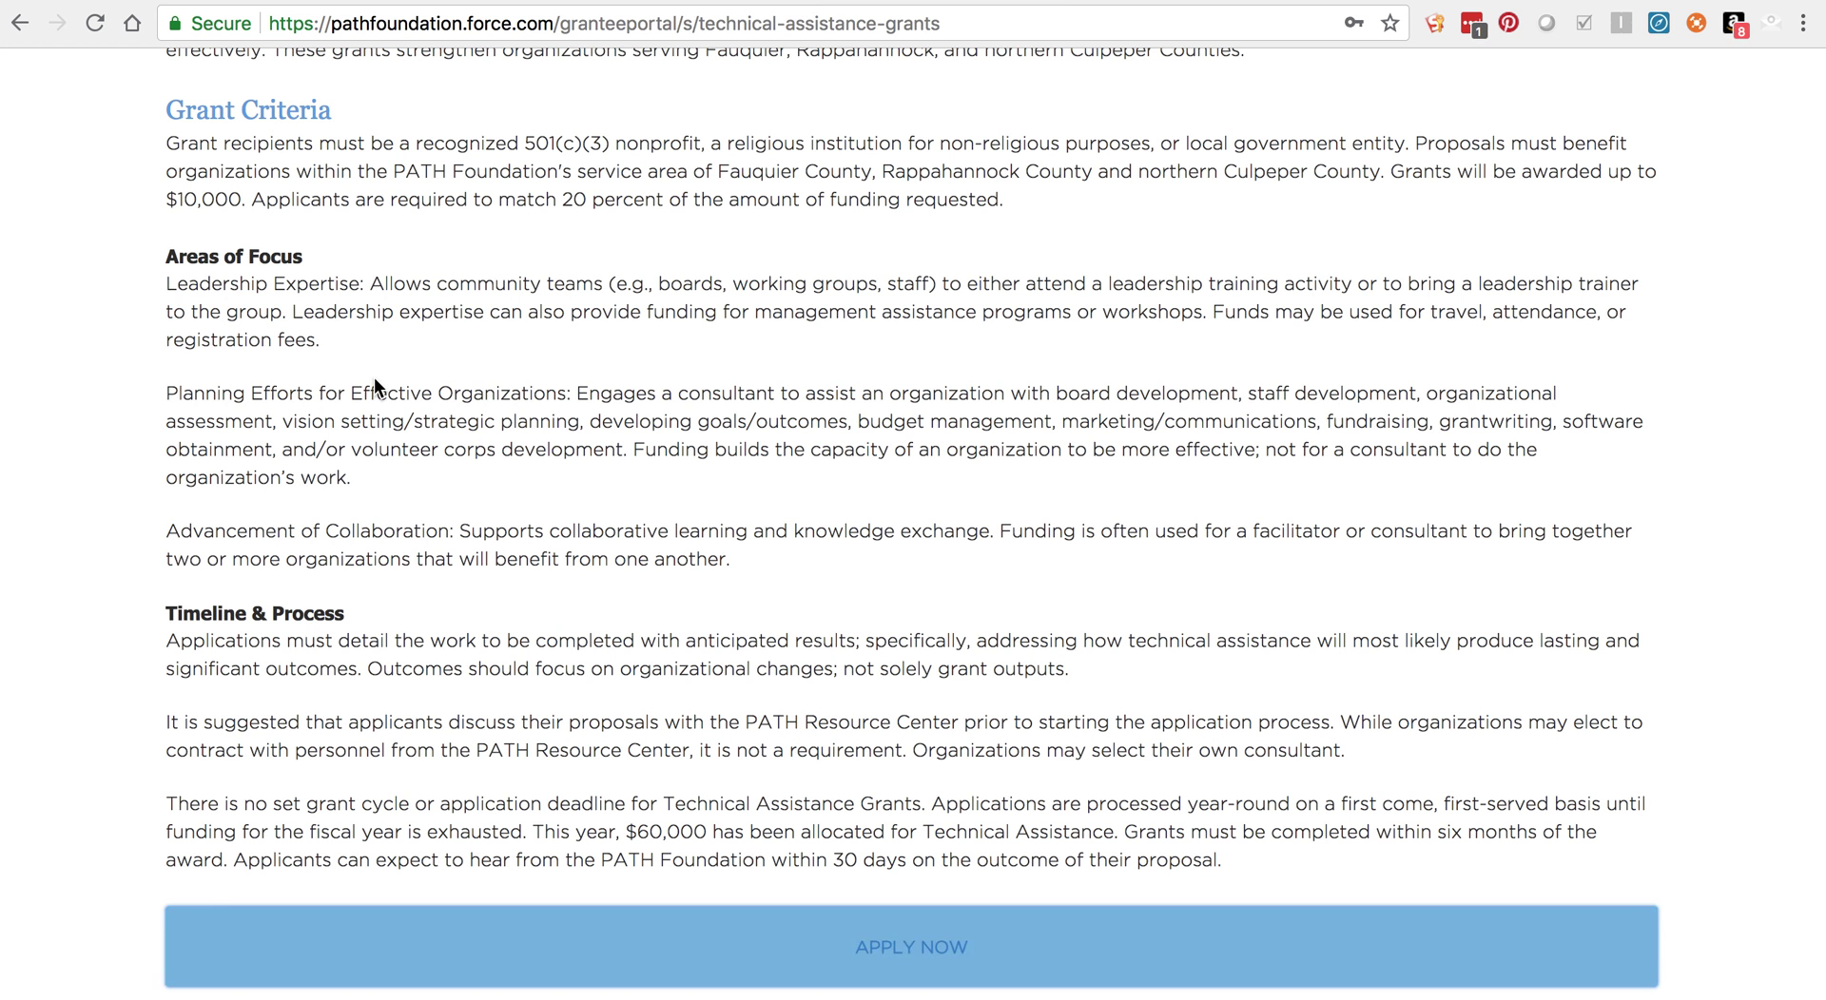
{"action": "scroll", "coordinate": [374, 377], "scroll_direction": "up", "scroll_amount": 4}
{"action": "left_click", "coordinate": [302, 228]}
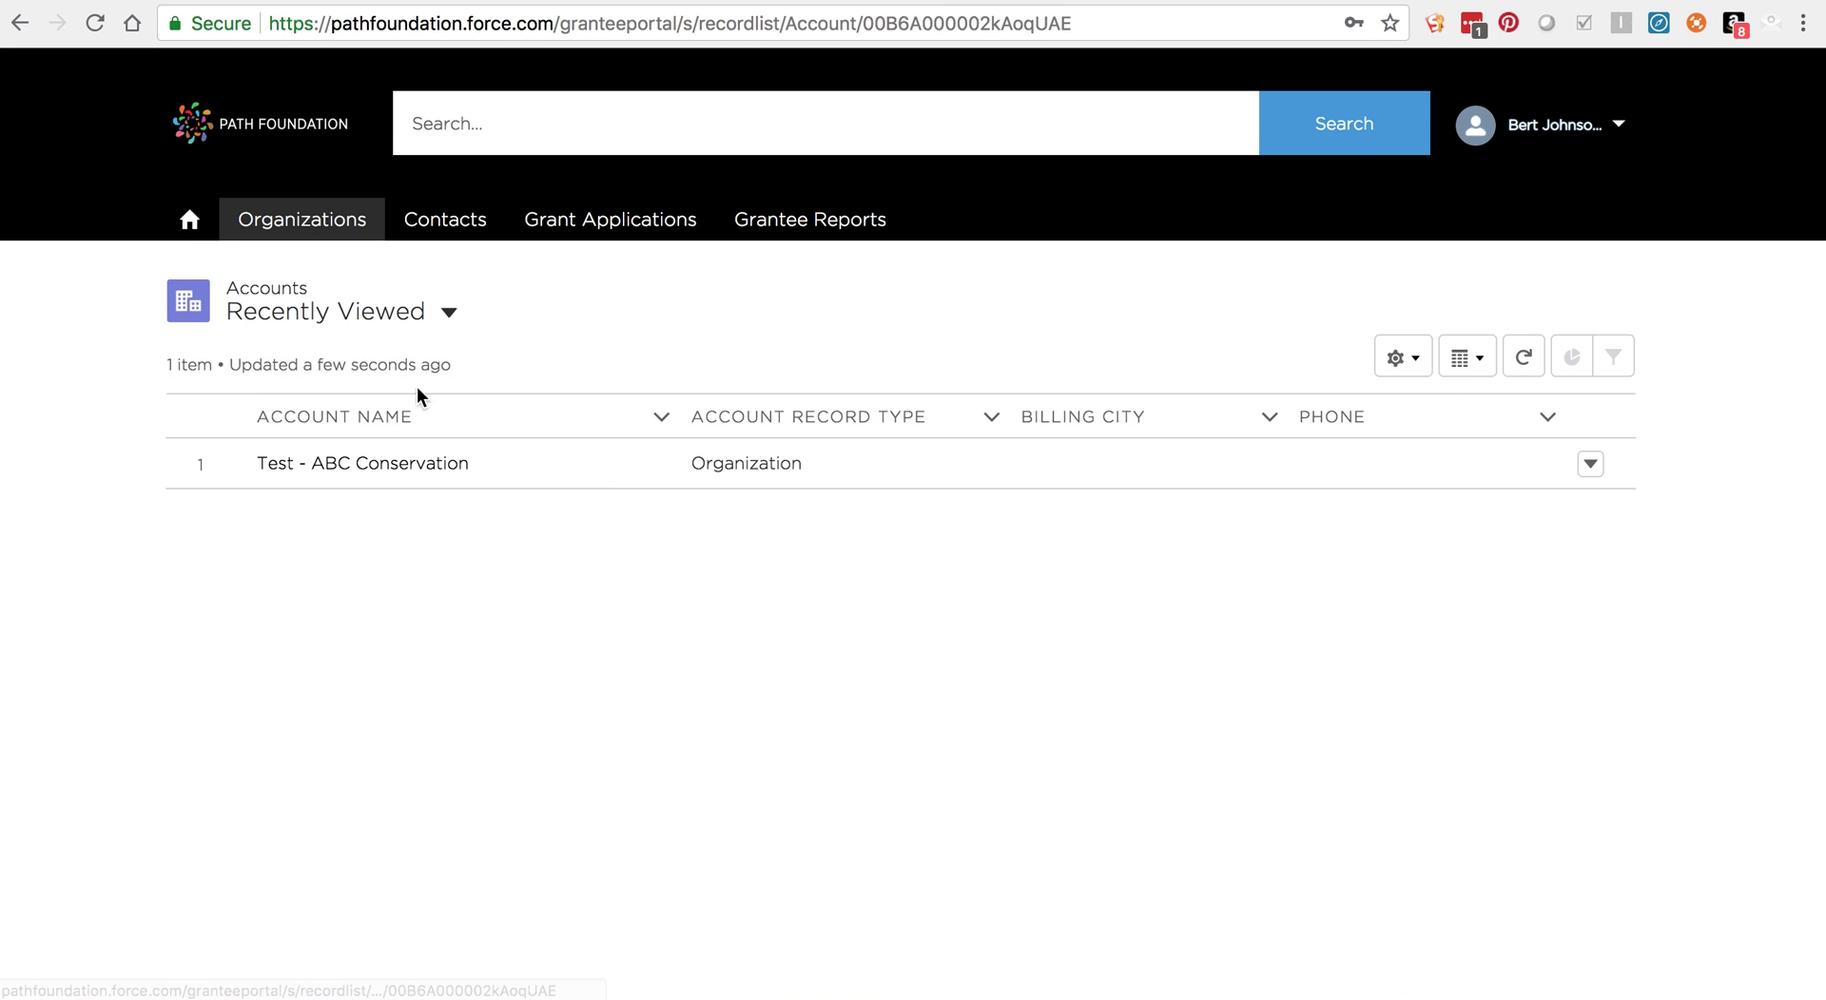
{"action": "left_click", "coordinate": [337, 464]}
{"action": "left_click_drag", "start_coordinate": [411, 535], "coordinate": [207, 536]}
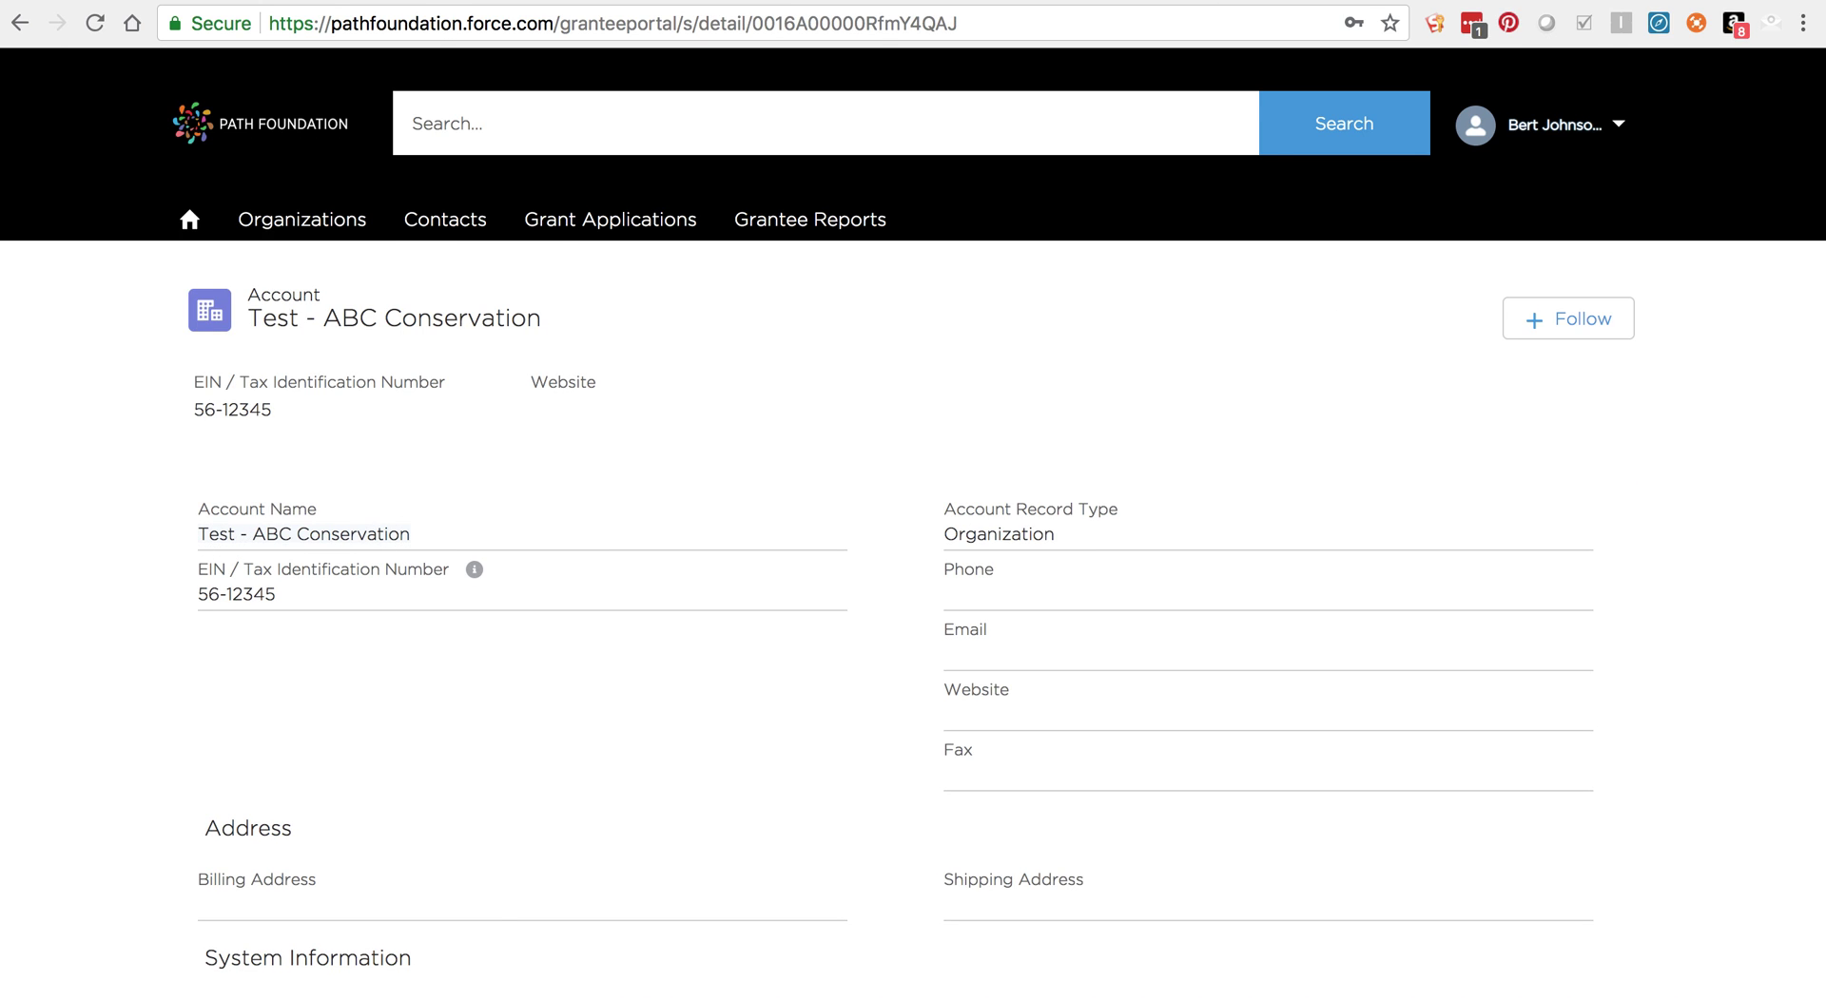
{"action": "key", "text": "ctrl+Tab"}
{"action": "left_click", "coordinate": [1019, 269]}
{"action": "type", "text": "Test - ABC Conservation"}
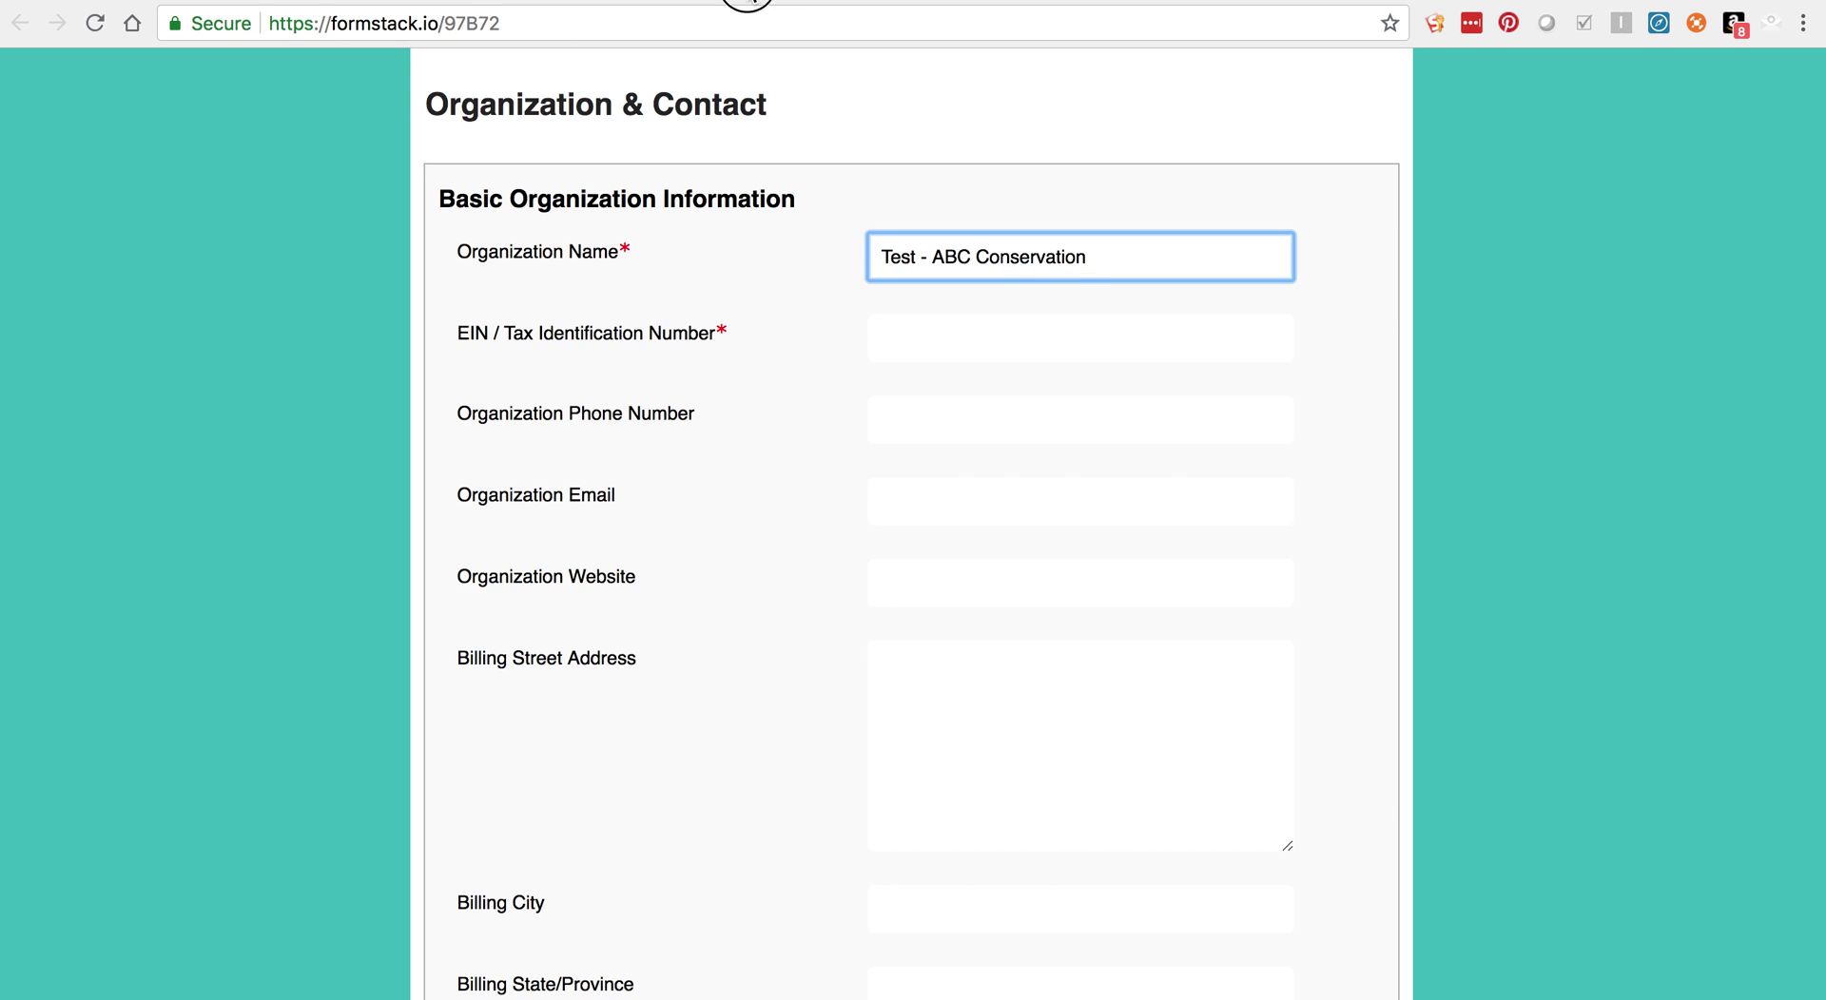
Step: Copy the organization's EIN from the portal record into the form's EIN field
{"action": "left_click", "coordinate": [746, 5]}
{"action": "left_click_drag", "start_coordinate": [274, 597], "coordinate": [193, 595]}
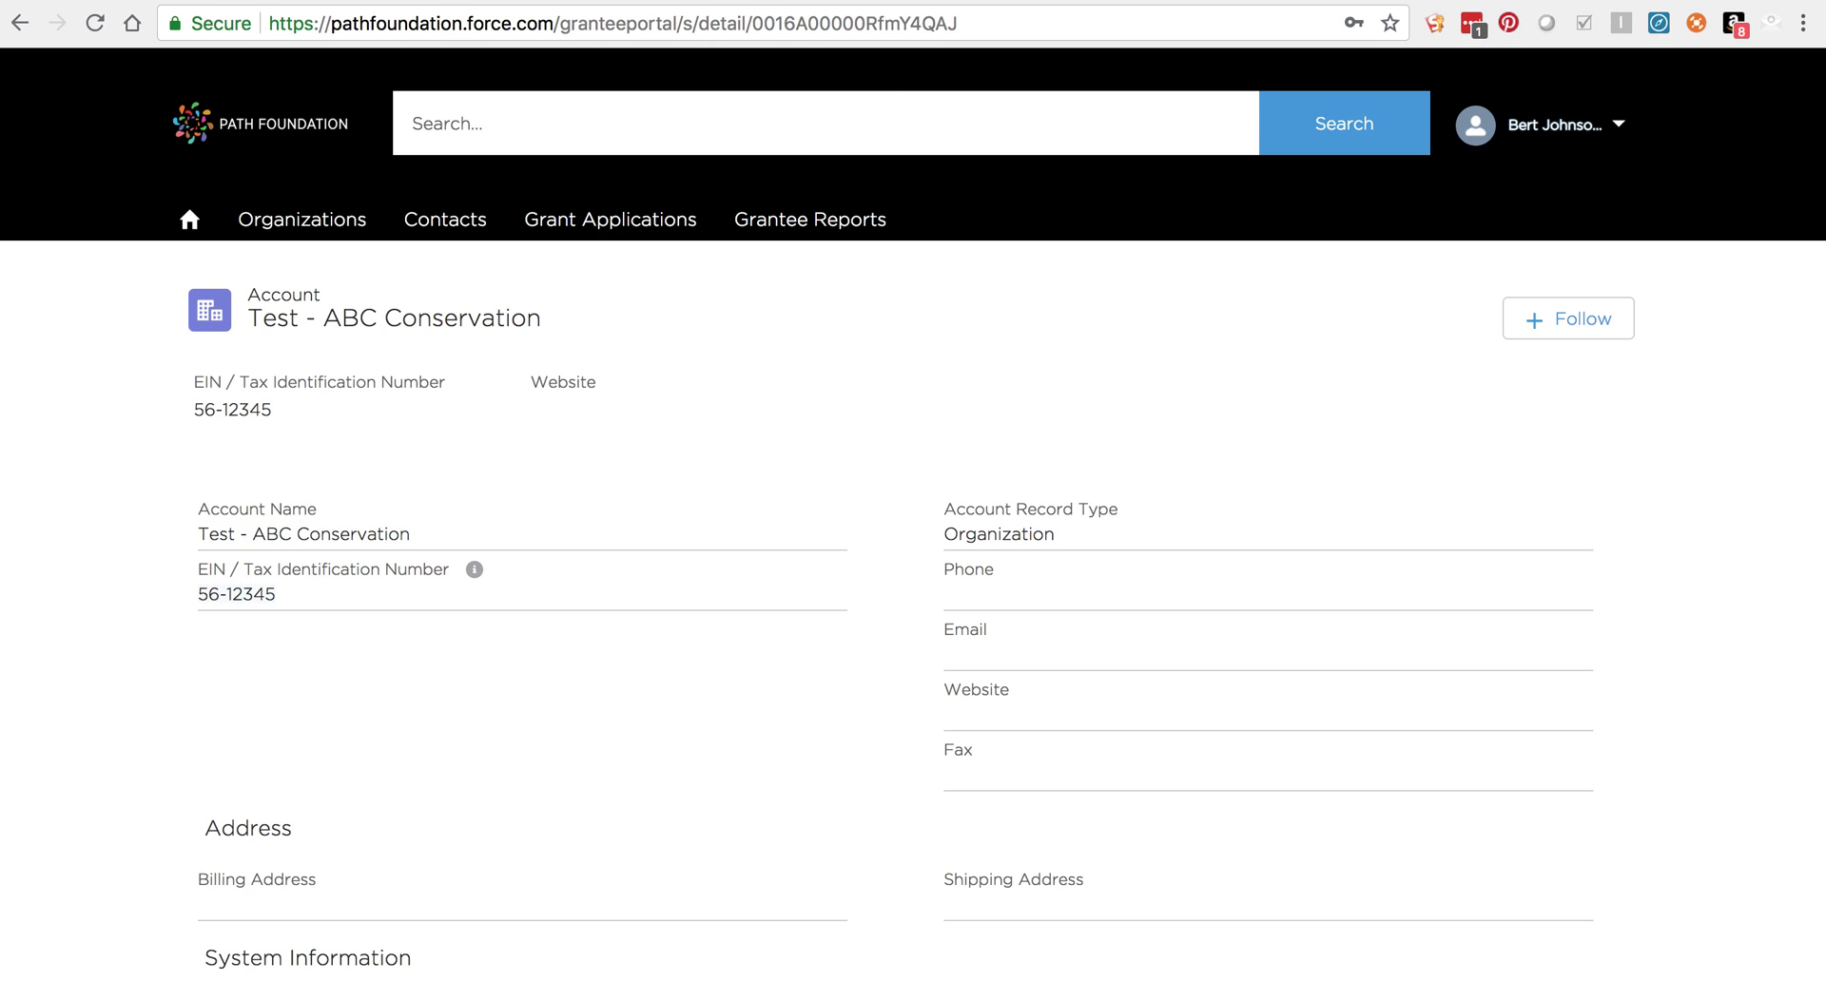
{"action": "key", "text": "super+c"}
{"action": "key", "text": "ctrl+Tab"}
{"action": "left_click", "coordinate": [945, 345]}
{"action": "key", "text": "super+v"}
{"action": "scroll", "coordinate": [825, 426], "scroll_direction": "down", "scroll_amount": 6}
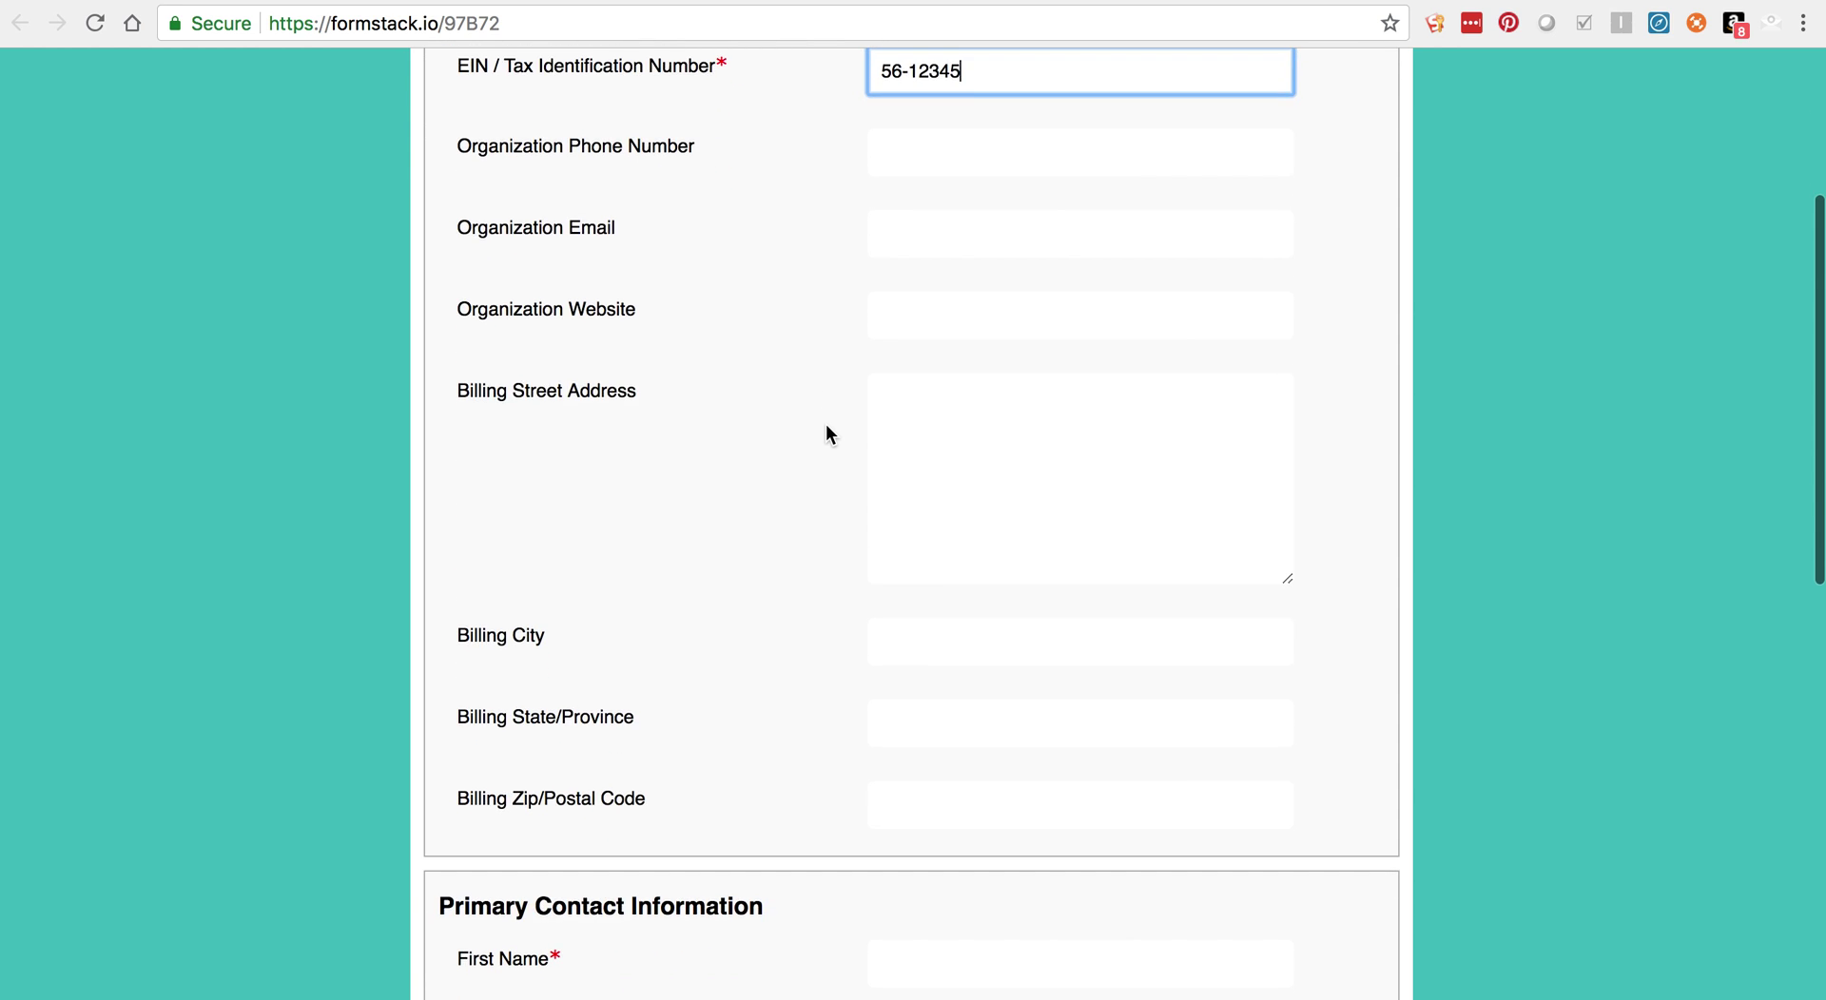
{"action": "scroll", "coordinate": [825, 426], "scroll_direction": "down", "scroll_amount": 2}
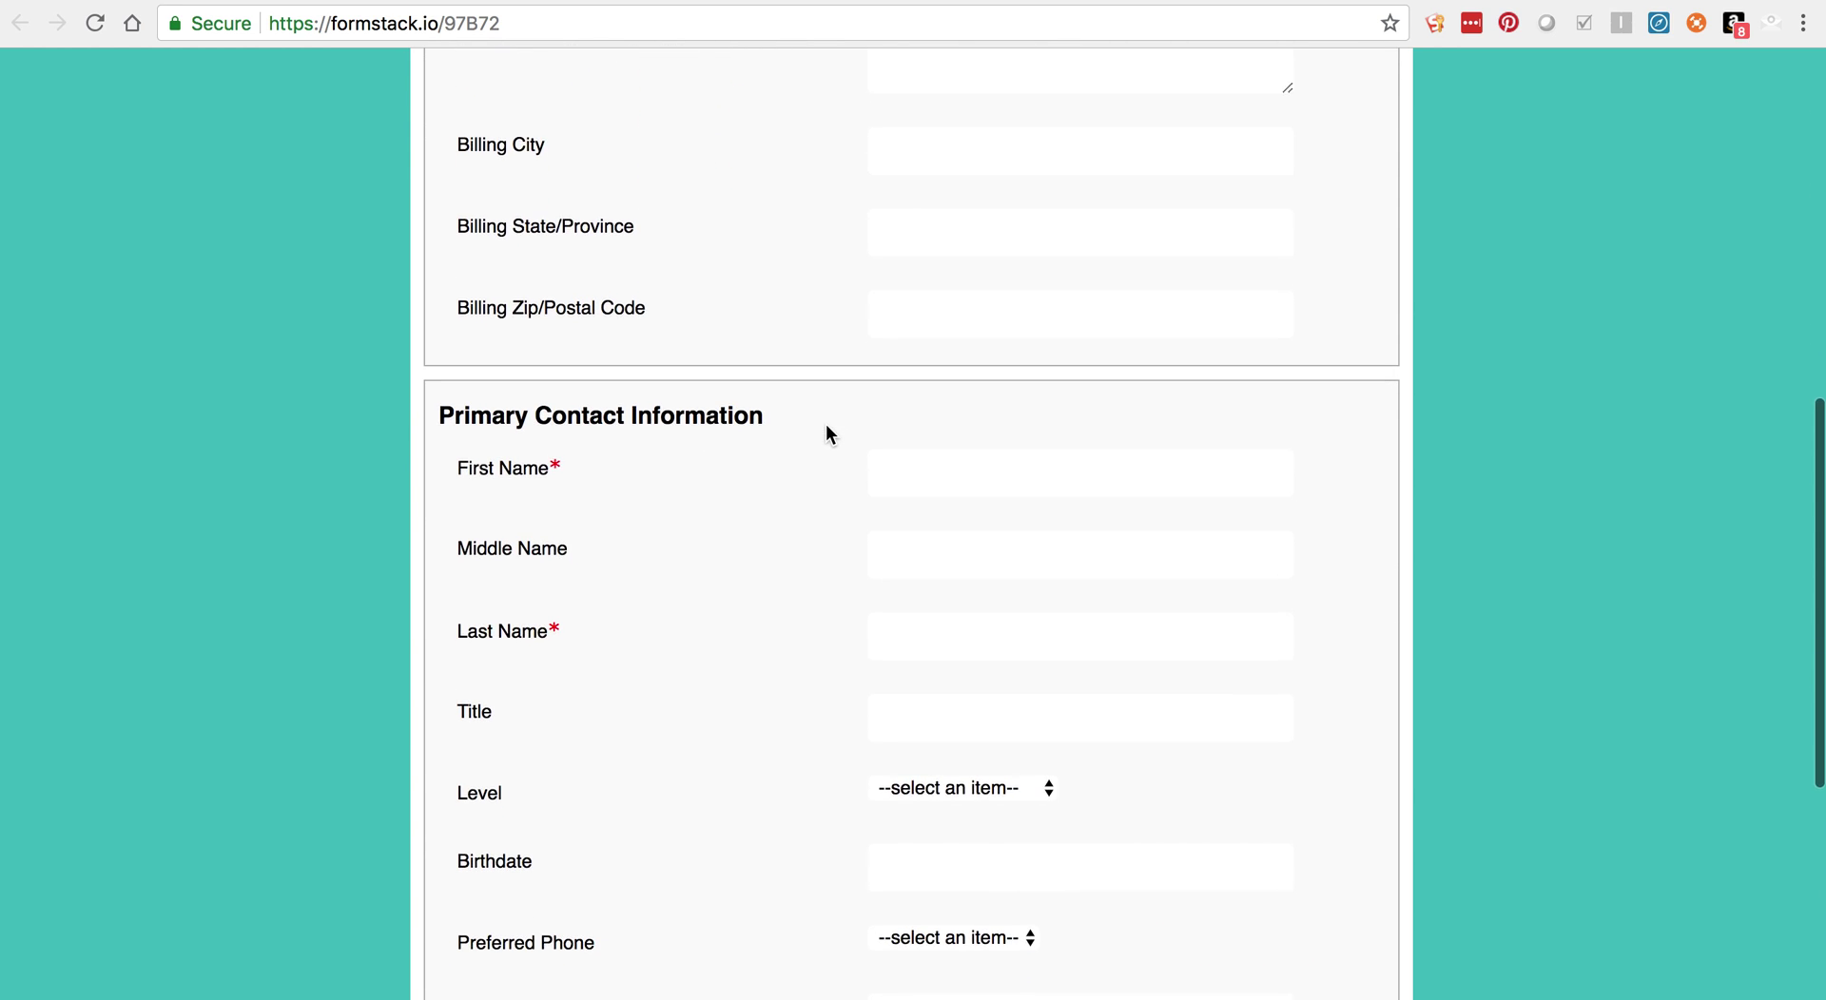
{"action": "scroll", "coordinate": [969, 449], "scroll_direction": "down", "scroll_amount": 1}
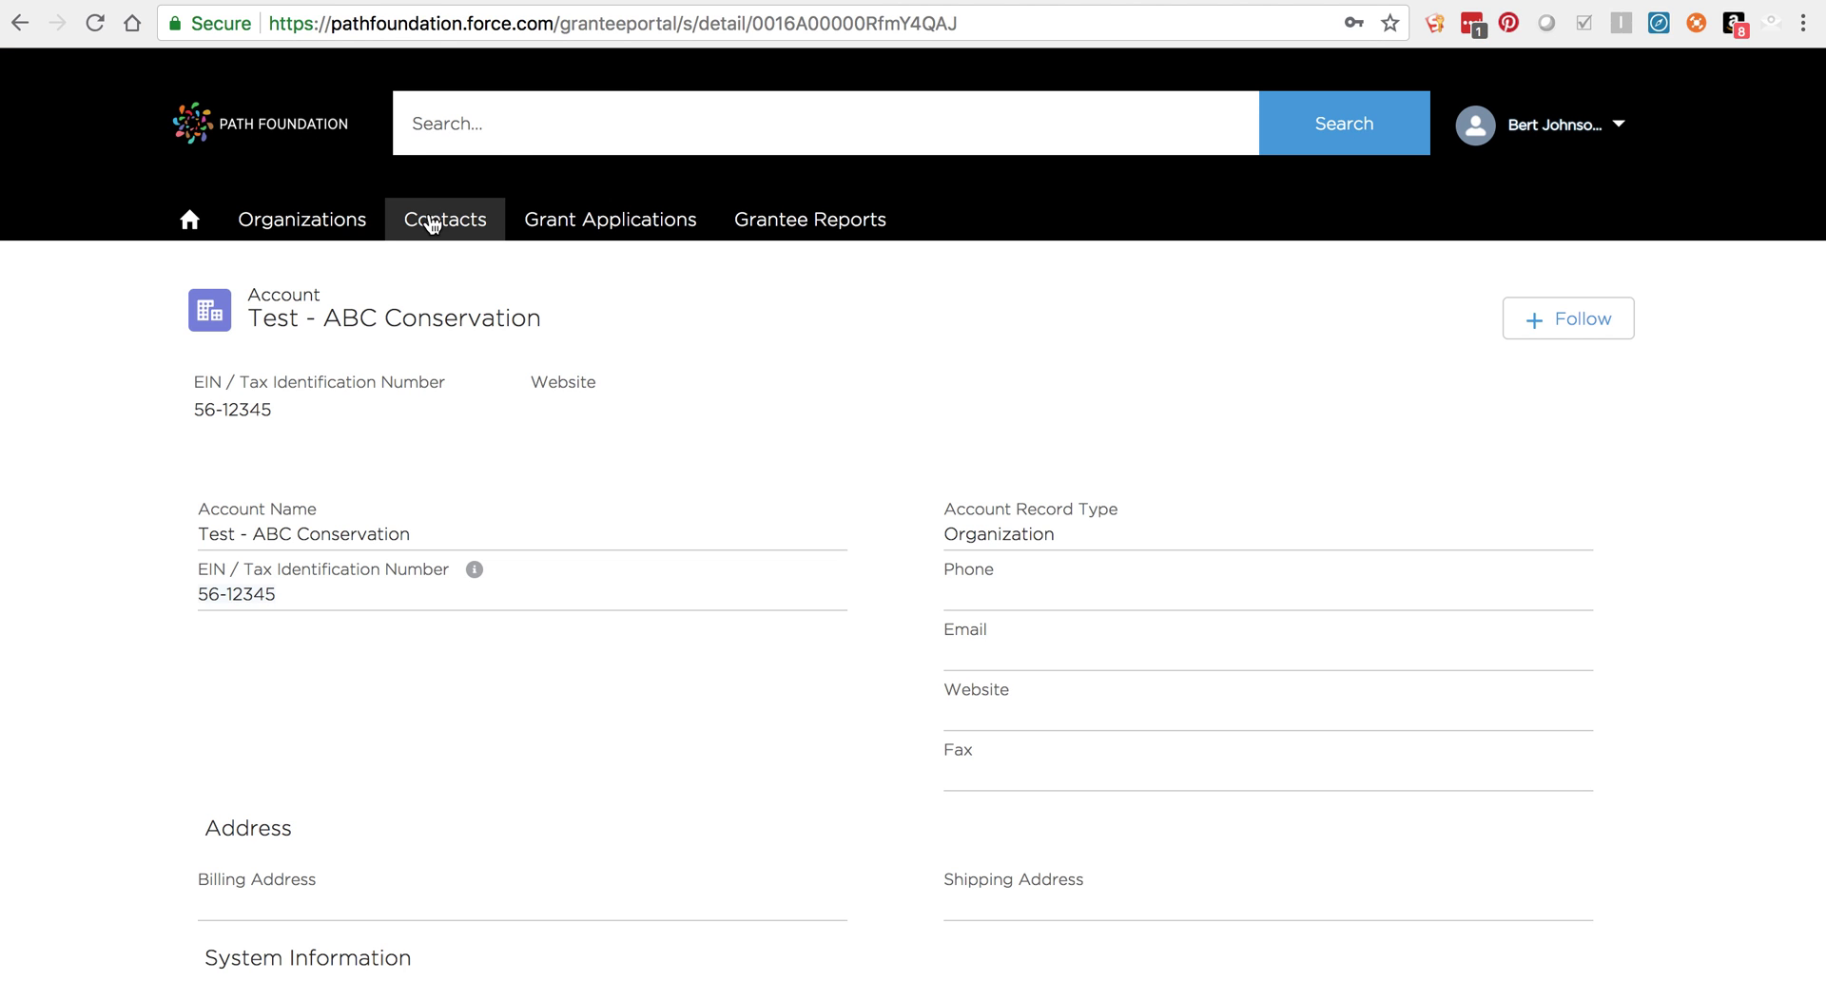
Step: Fill in the primary contact's first and last name and paste their primary email
{"action": "left_click", "coordinate": [429, 222]}
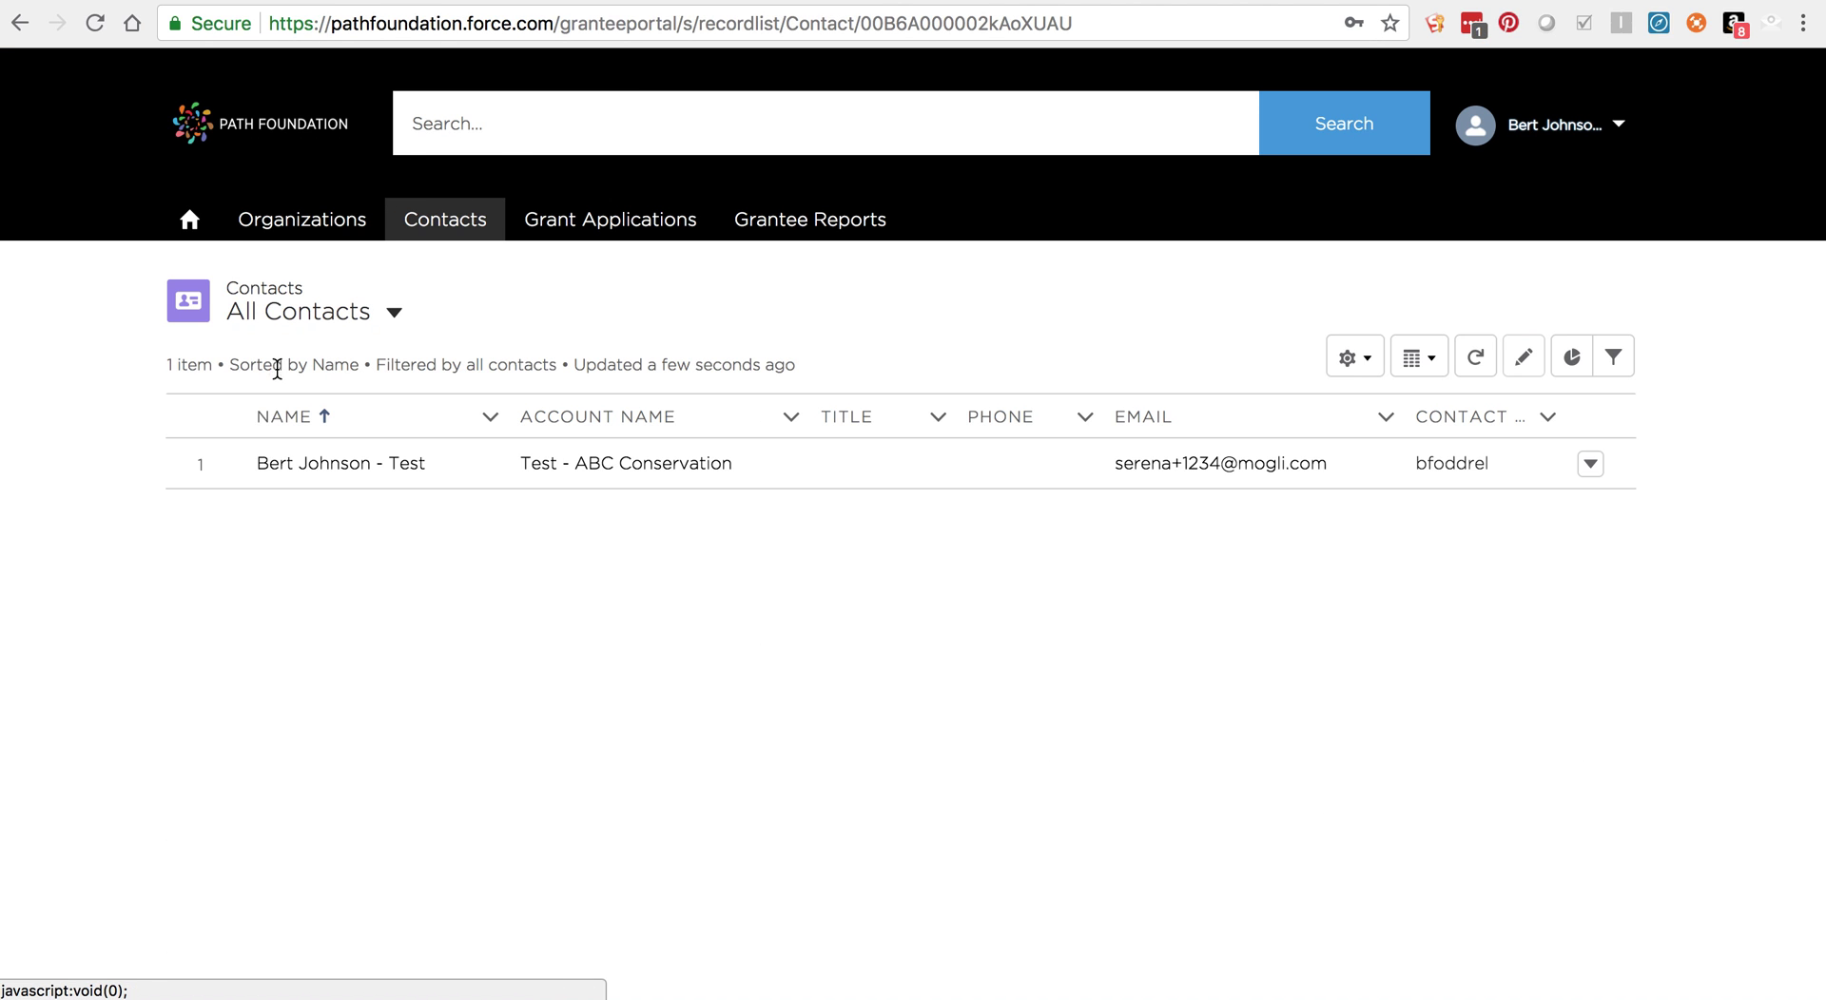
{"action": "left_click", "coordinate": [262, 463]}
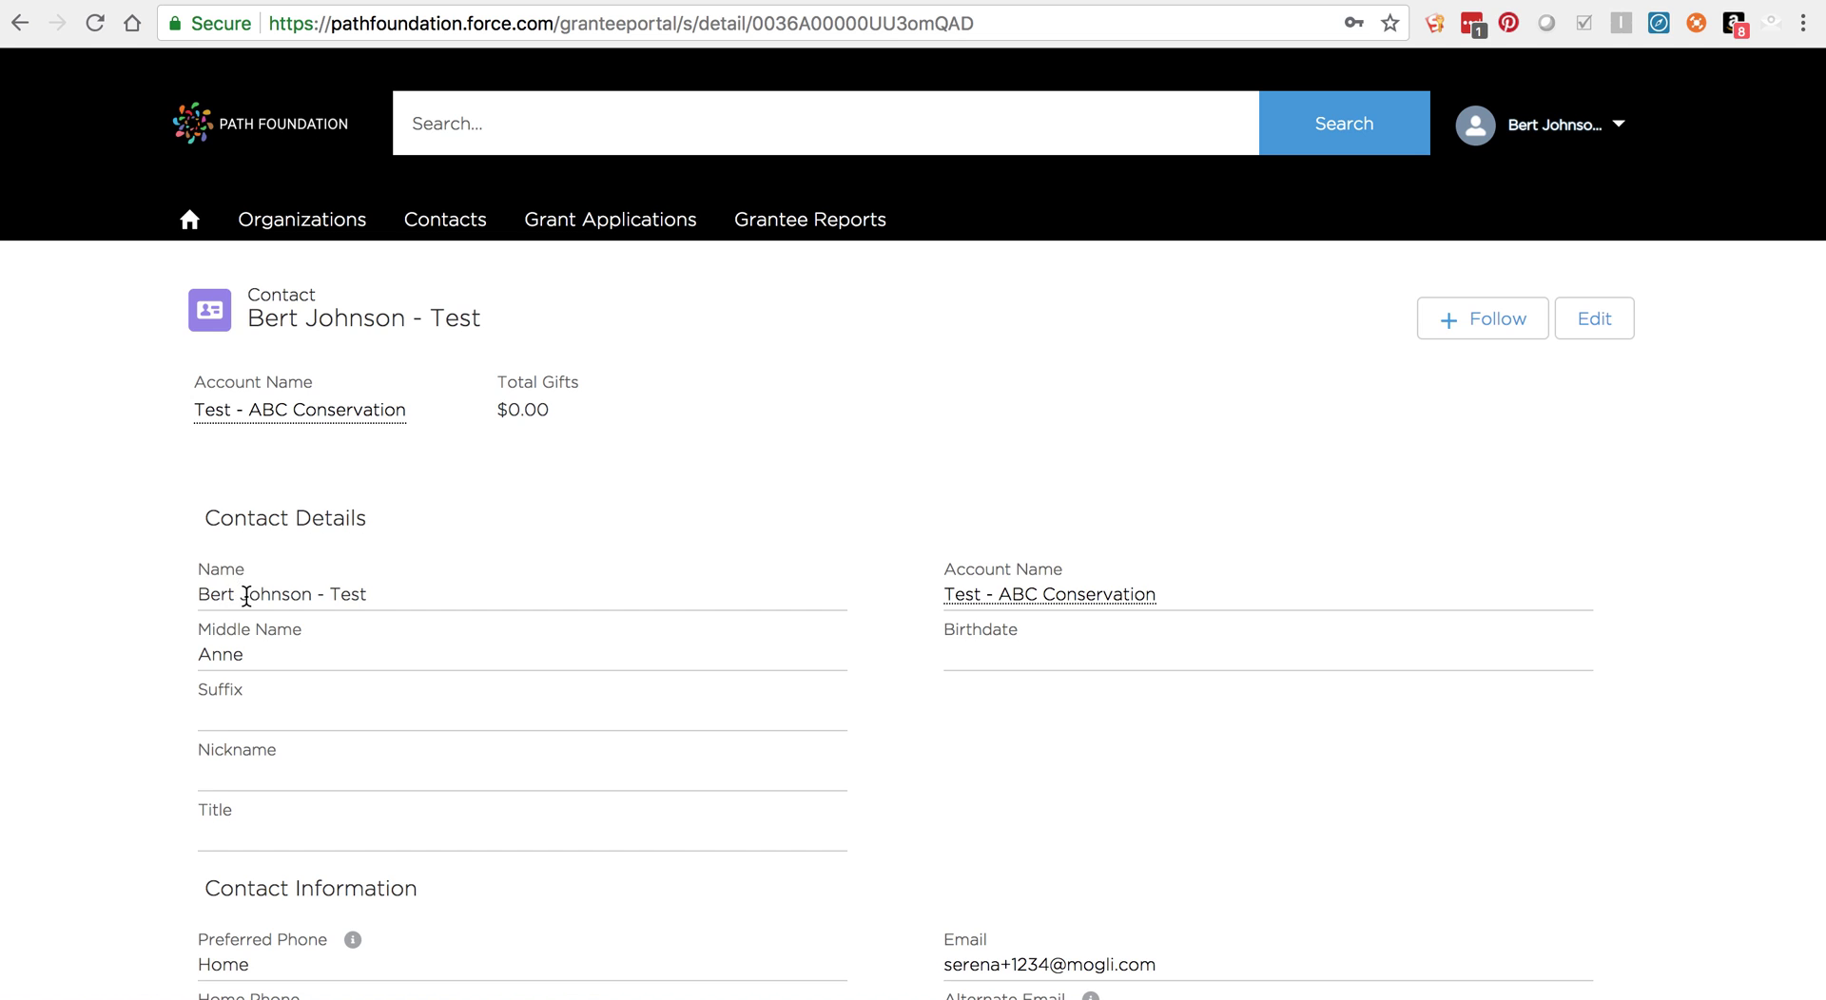
{"action": "scroll", "coordinate": [242, 596], "scroll_direction": "down", "scroll_amount": 1}
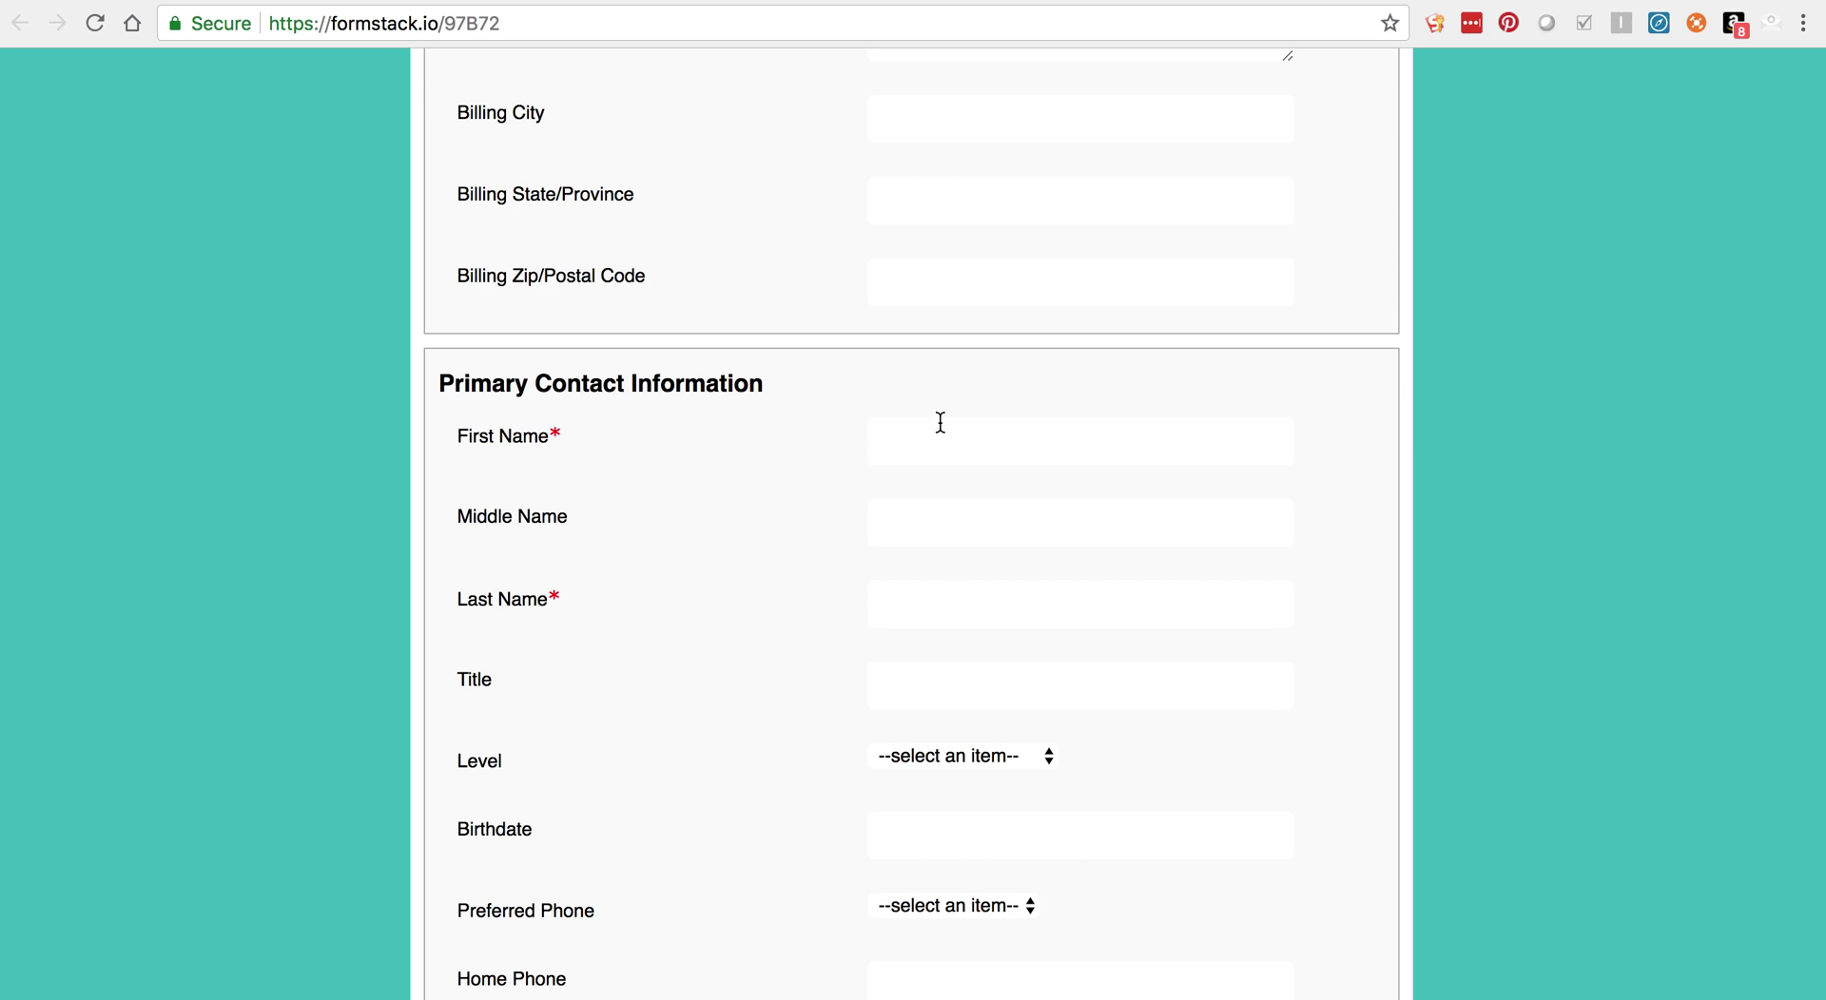
{"action": "left_click", "coordinate": [941, 422]}
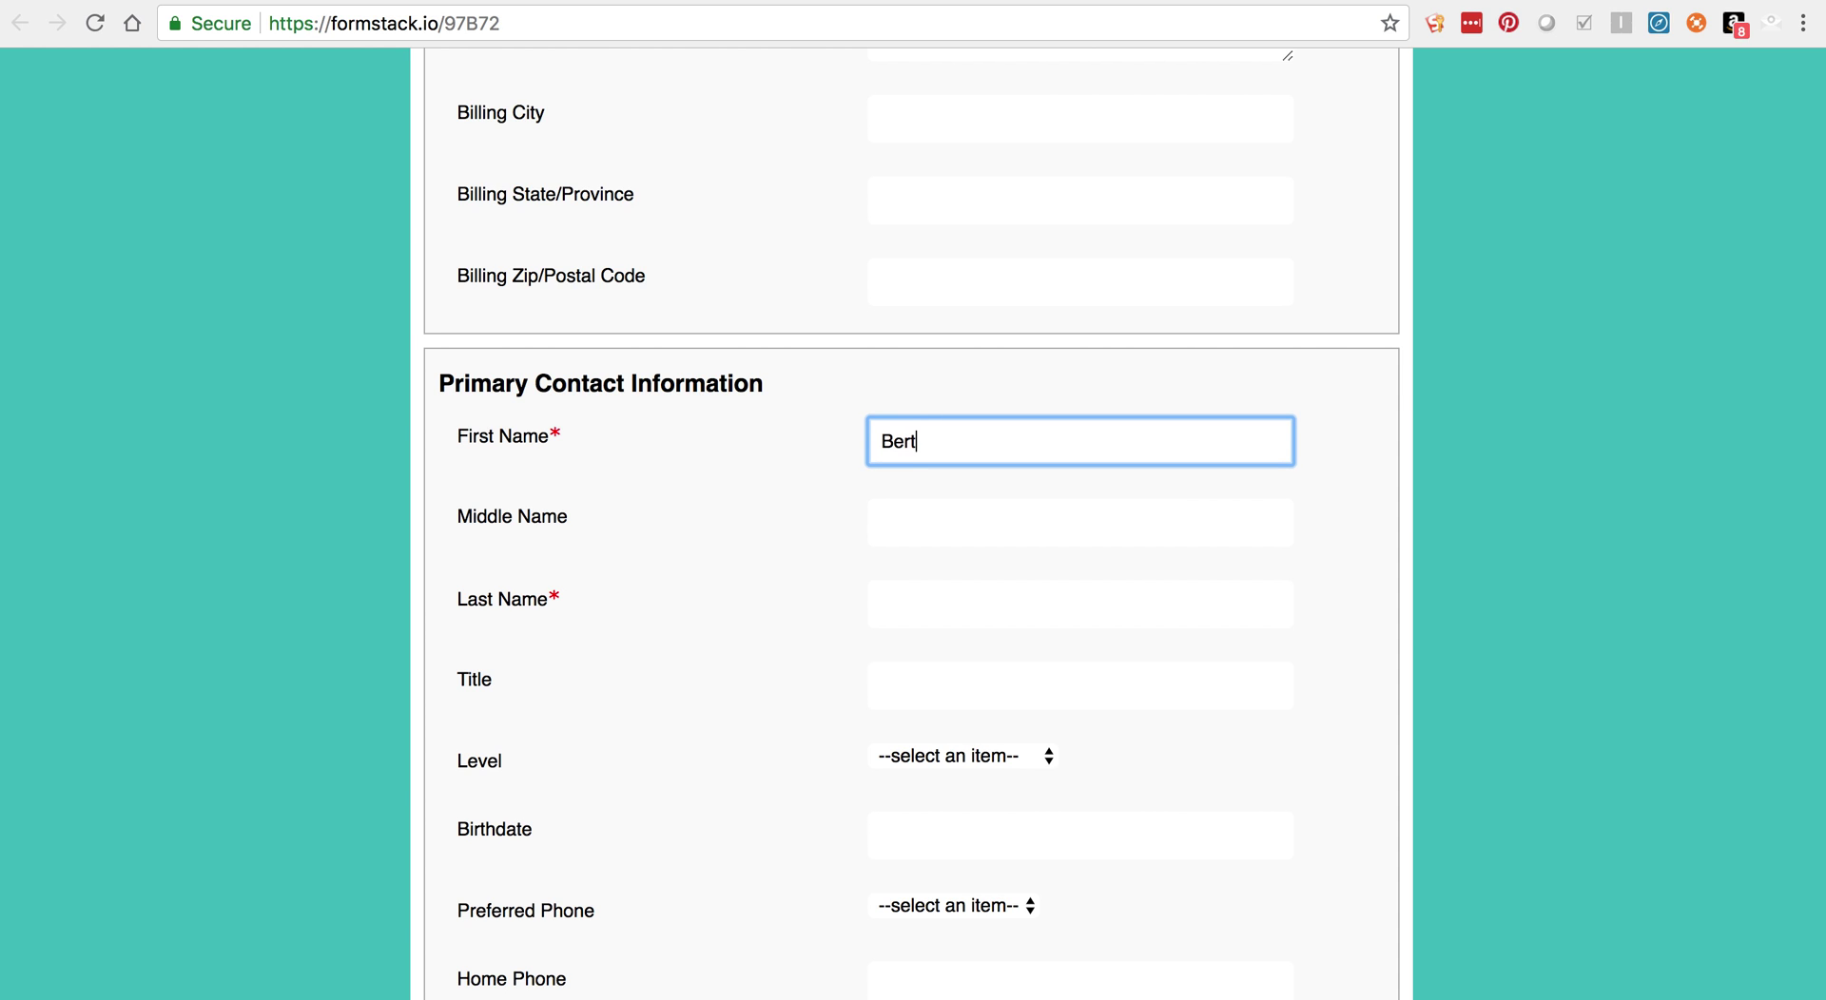
{"action": "key", "text": "Tab"}
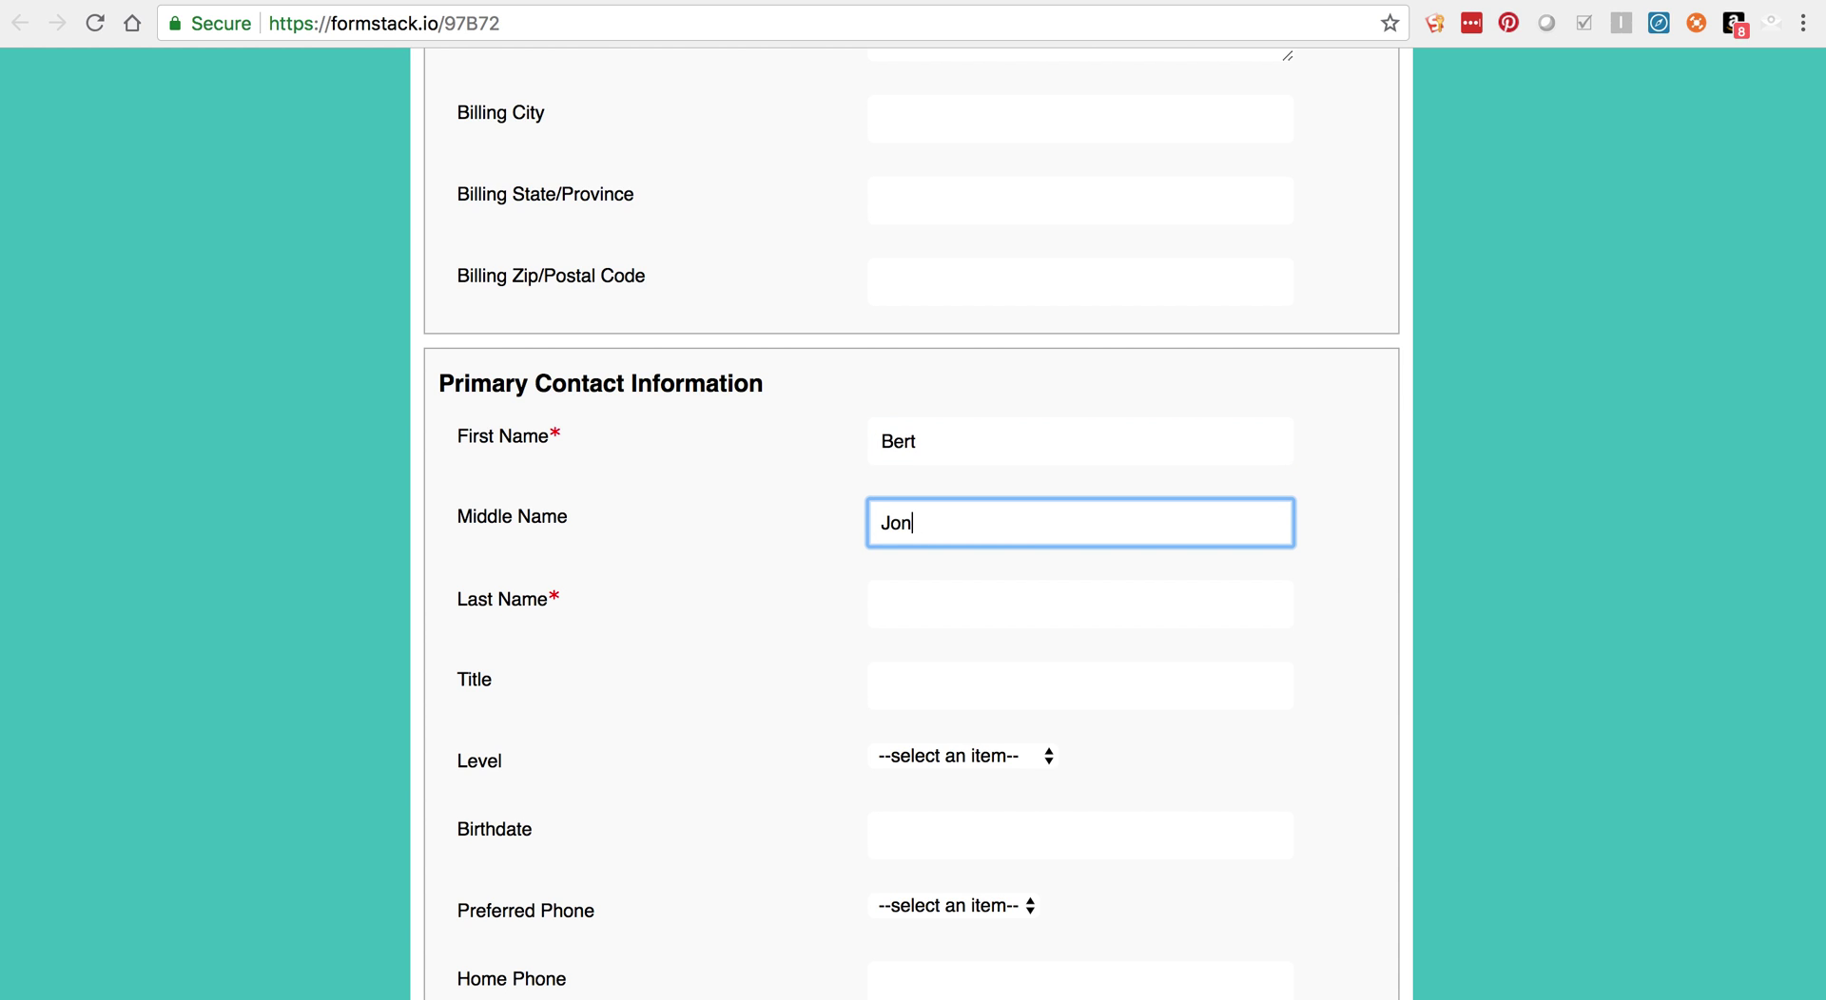
{"action": "scroll", "coordinate": [961, 457], "scroll_direction": "down", "scroll_amount": 2}
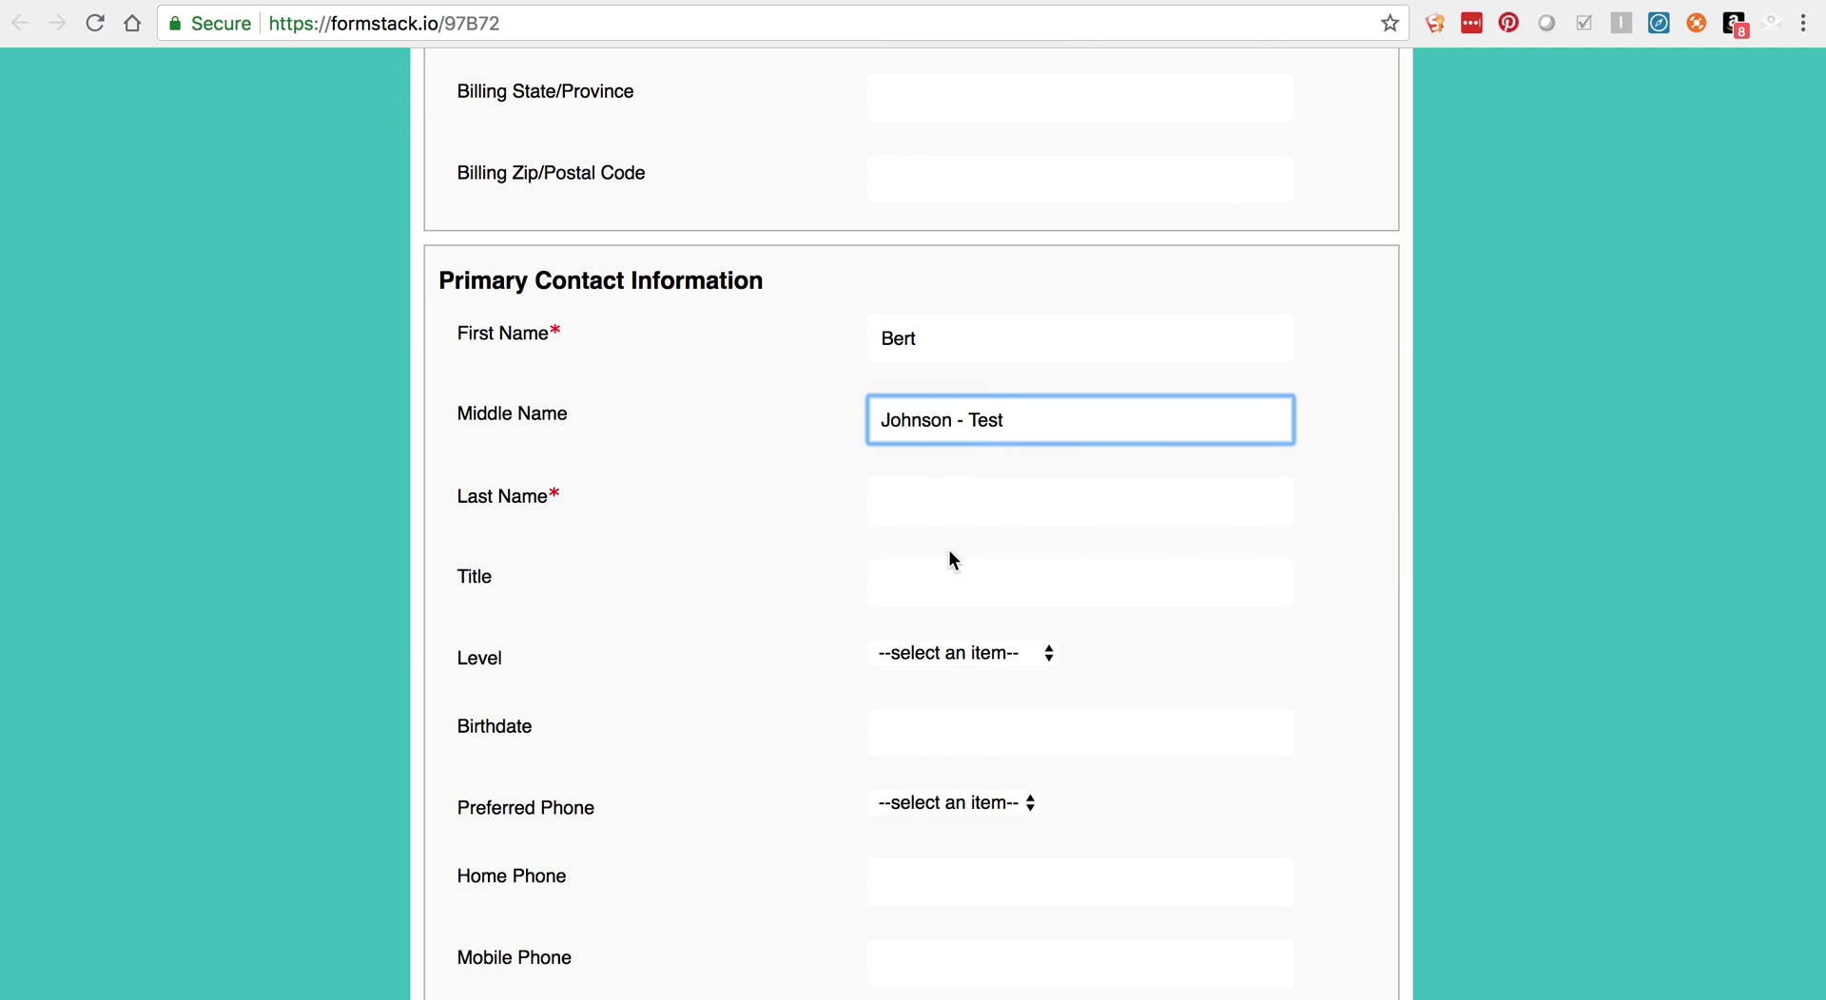
{"action": "scroll", "coordinate": [949, 558], "scroll_direction": "down", "scroll_amount": 5}
{"action": "left_click", "coordinate": [897, 747]}
{"action": "key", "text": "ctrl+v"}
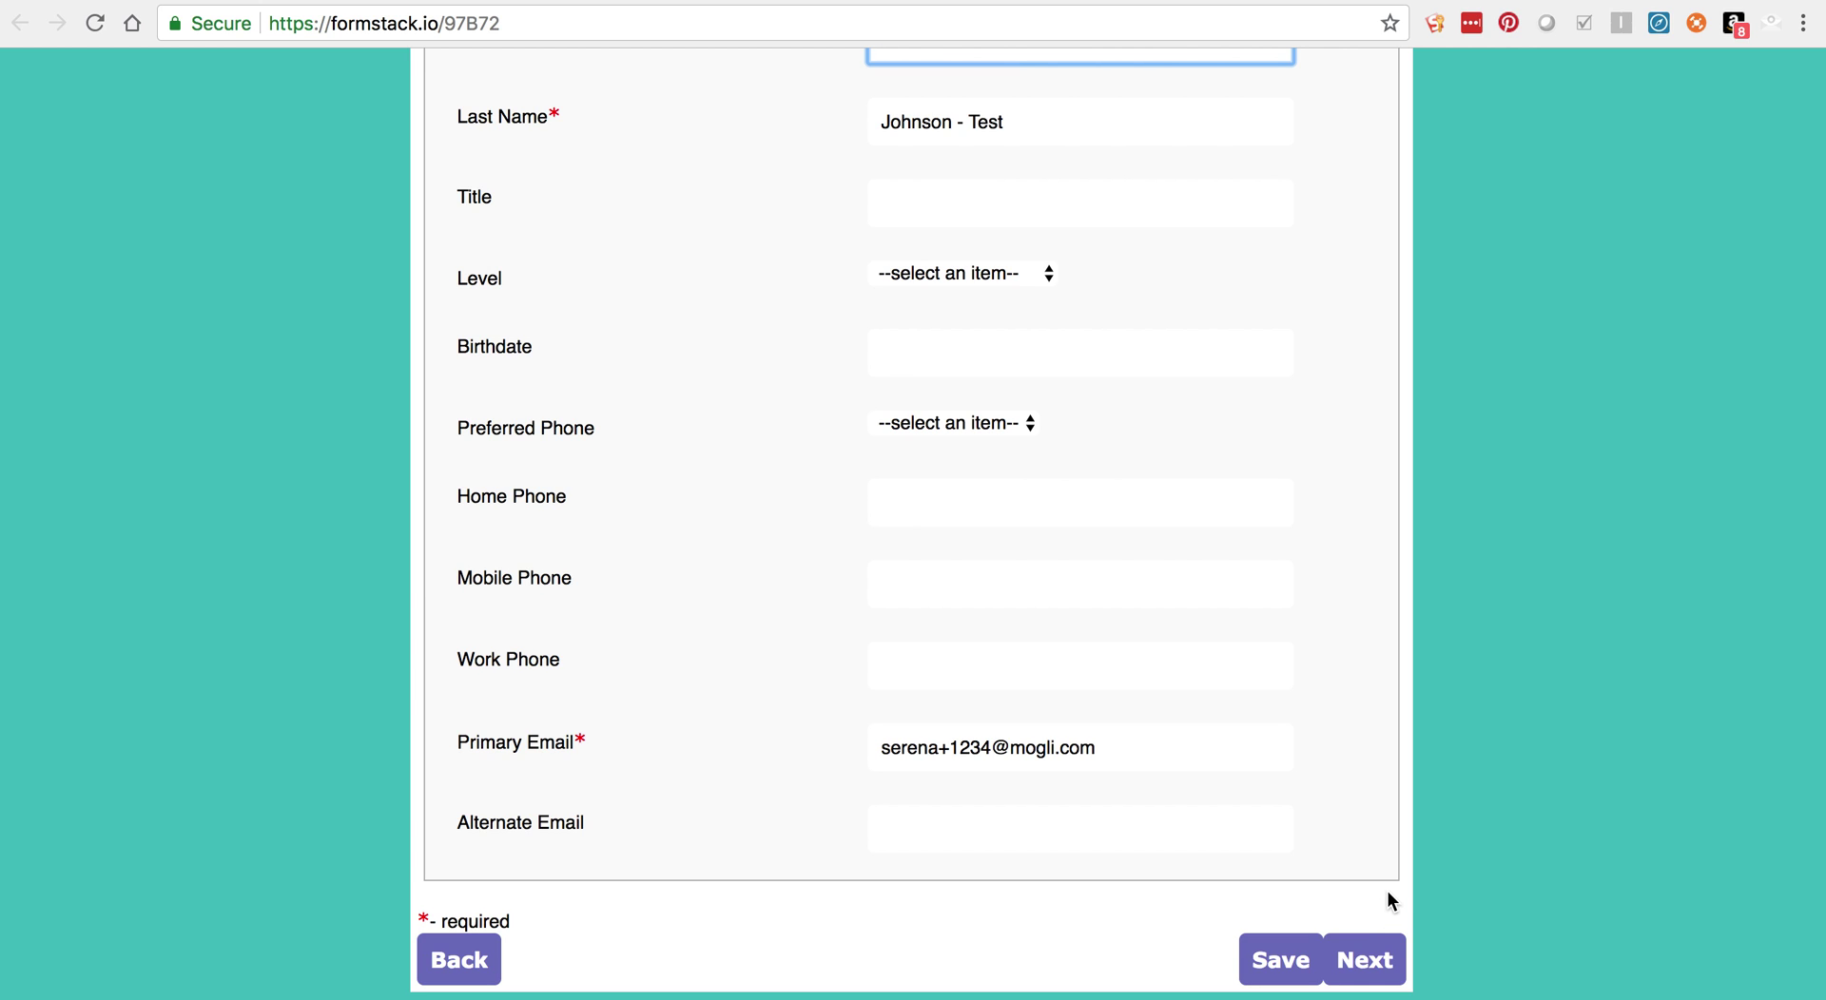
Step: Advance to the Technical Assistance Application page and scroll down to Signatures & Agreements
{"action": "left_click", "coordinate": [1382, 974]}
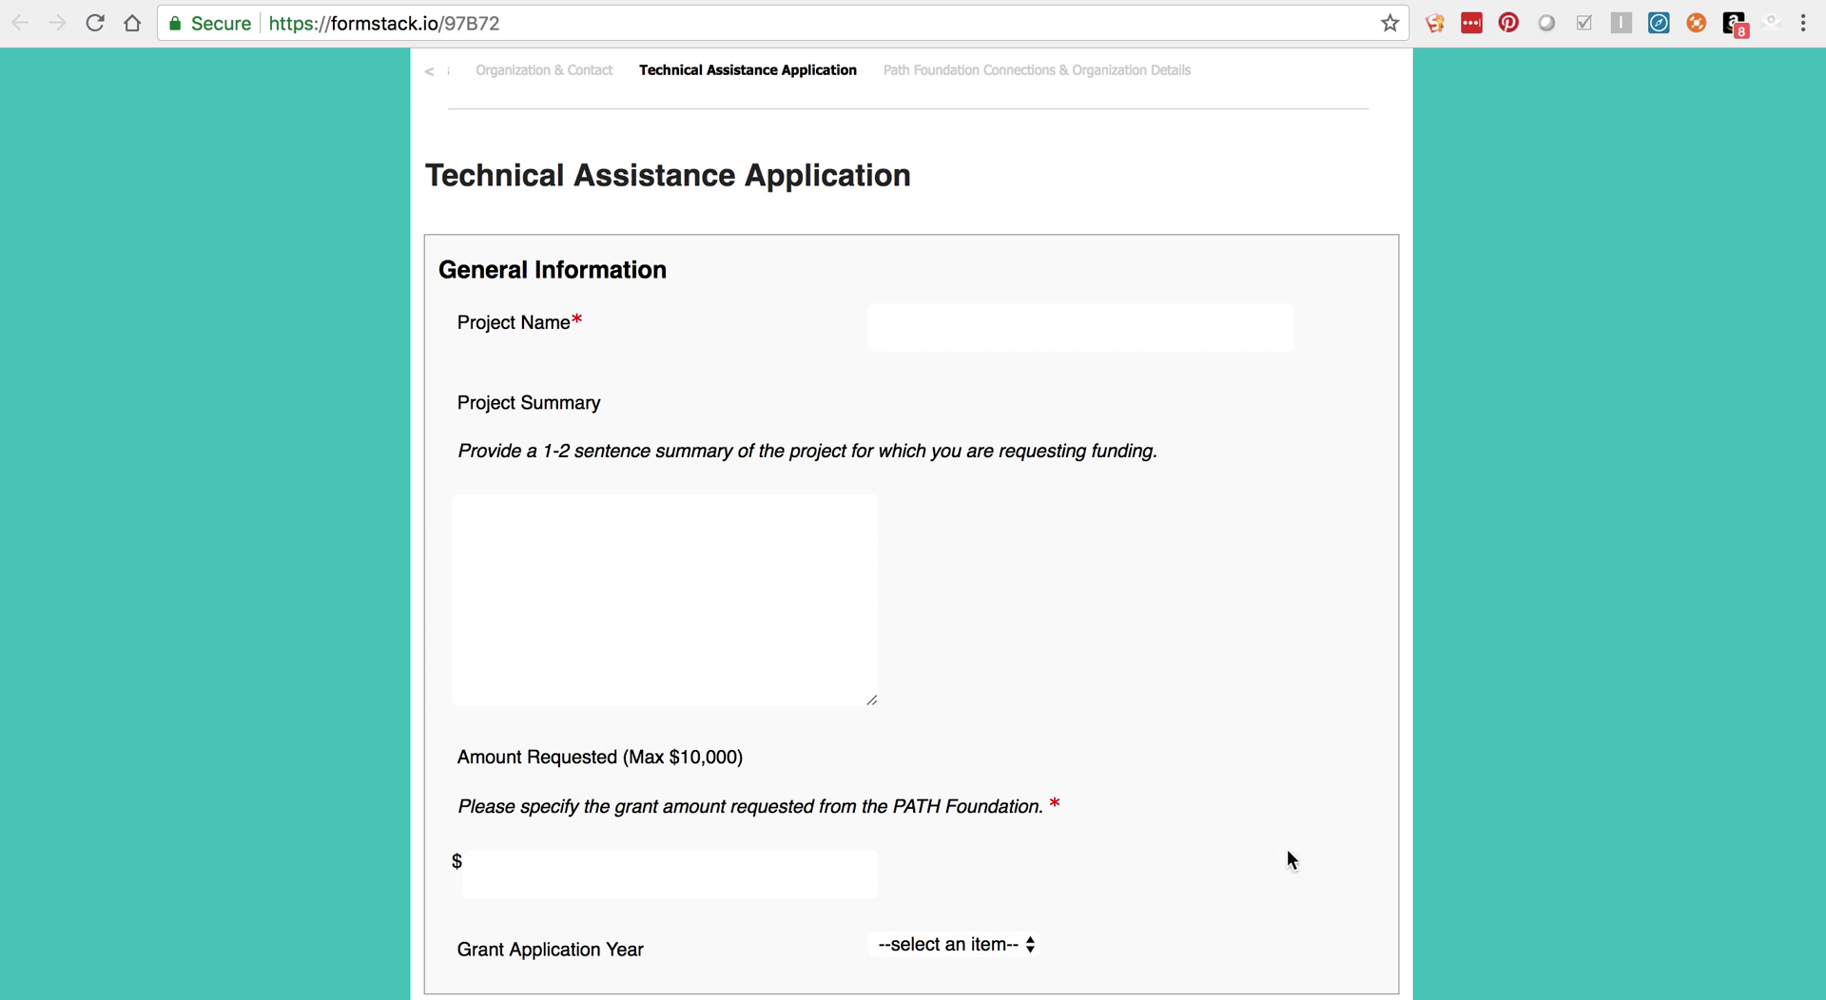
{"action": "scroll", "coordinate": [715, 339], "scroll_direction": "down", "scroll_amount": 2}
{"action": "scroll", "coordinate": [715, 339], "scroll_direction": "down", "scroll_amount": 9}
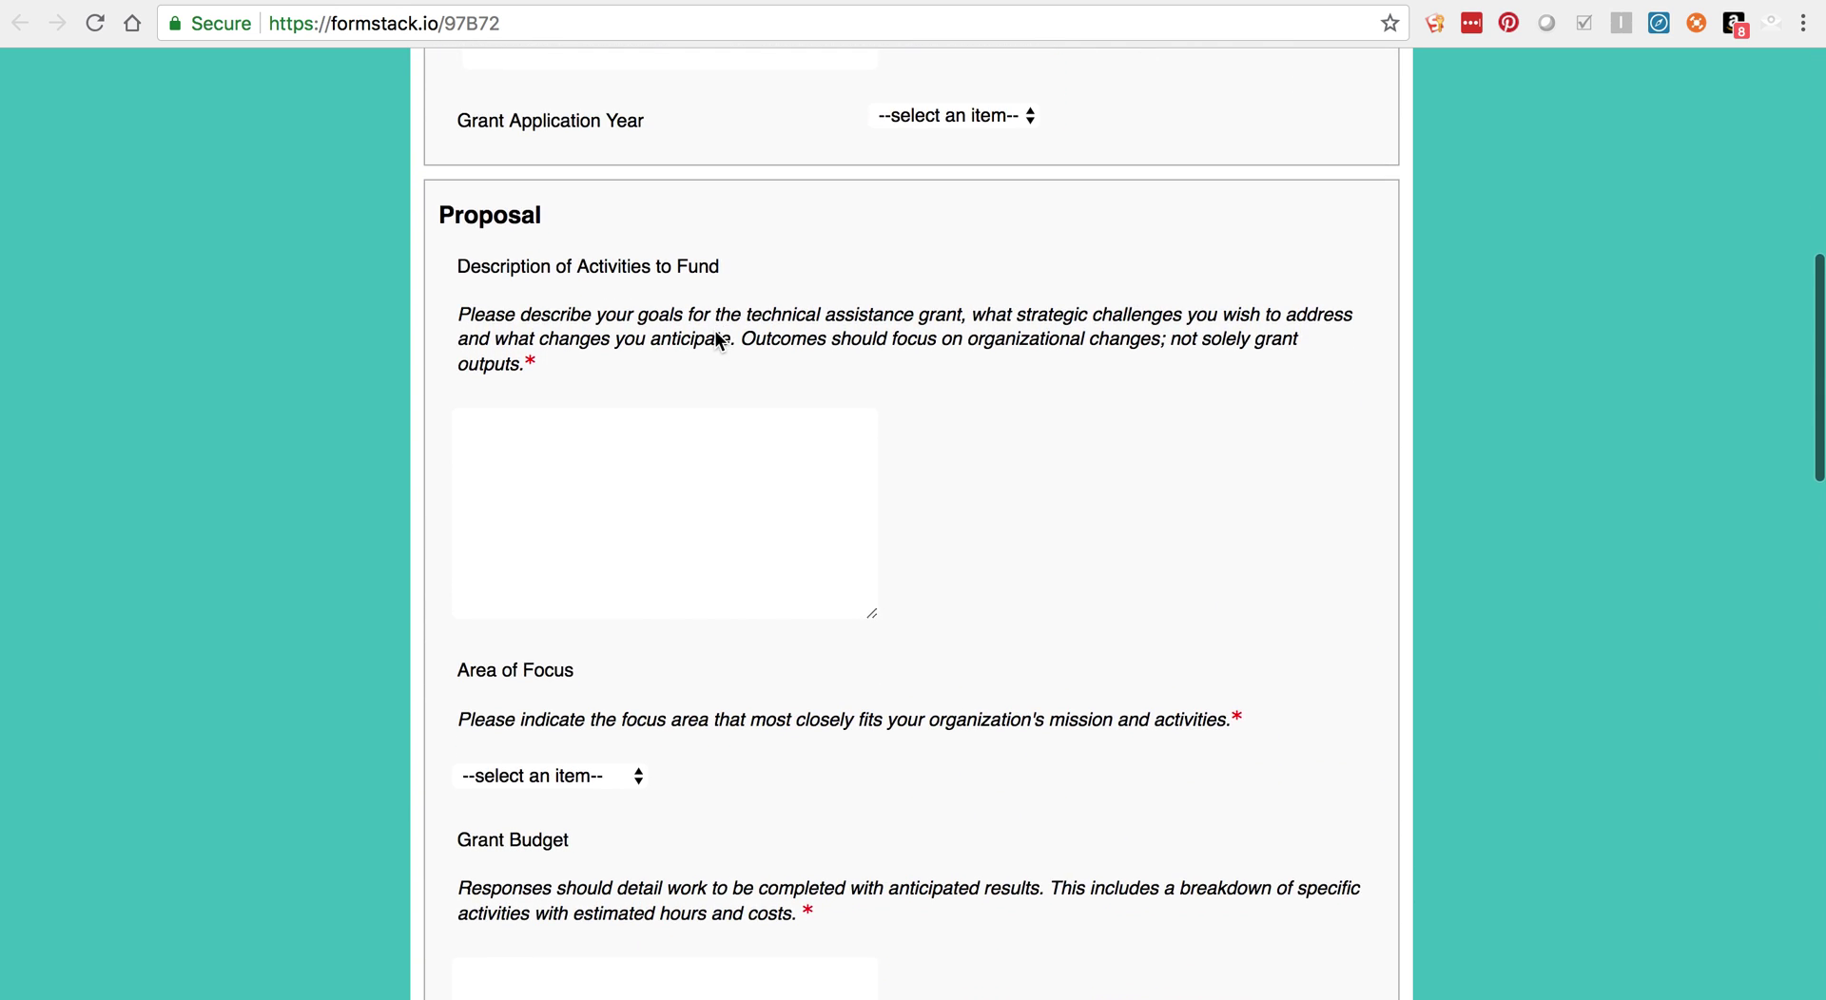
{"action": "scroll", "coordinate": [715, 339], "scroll_direction": "down", "scroll_amount": 5}
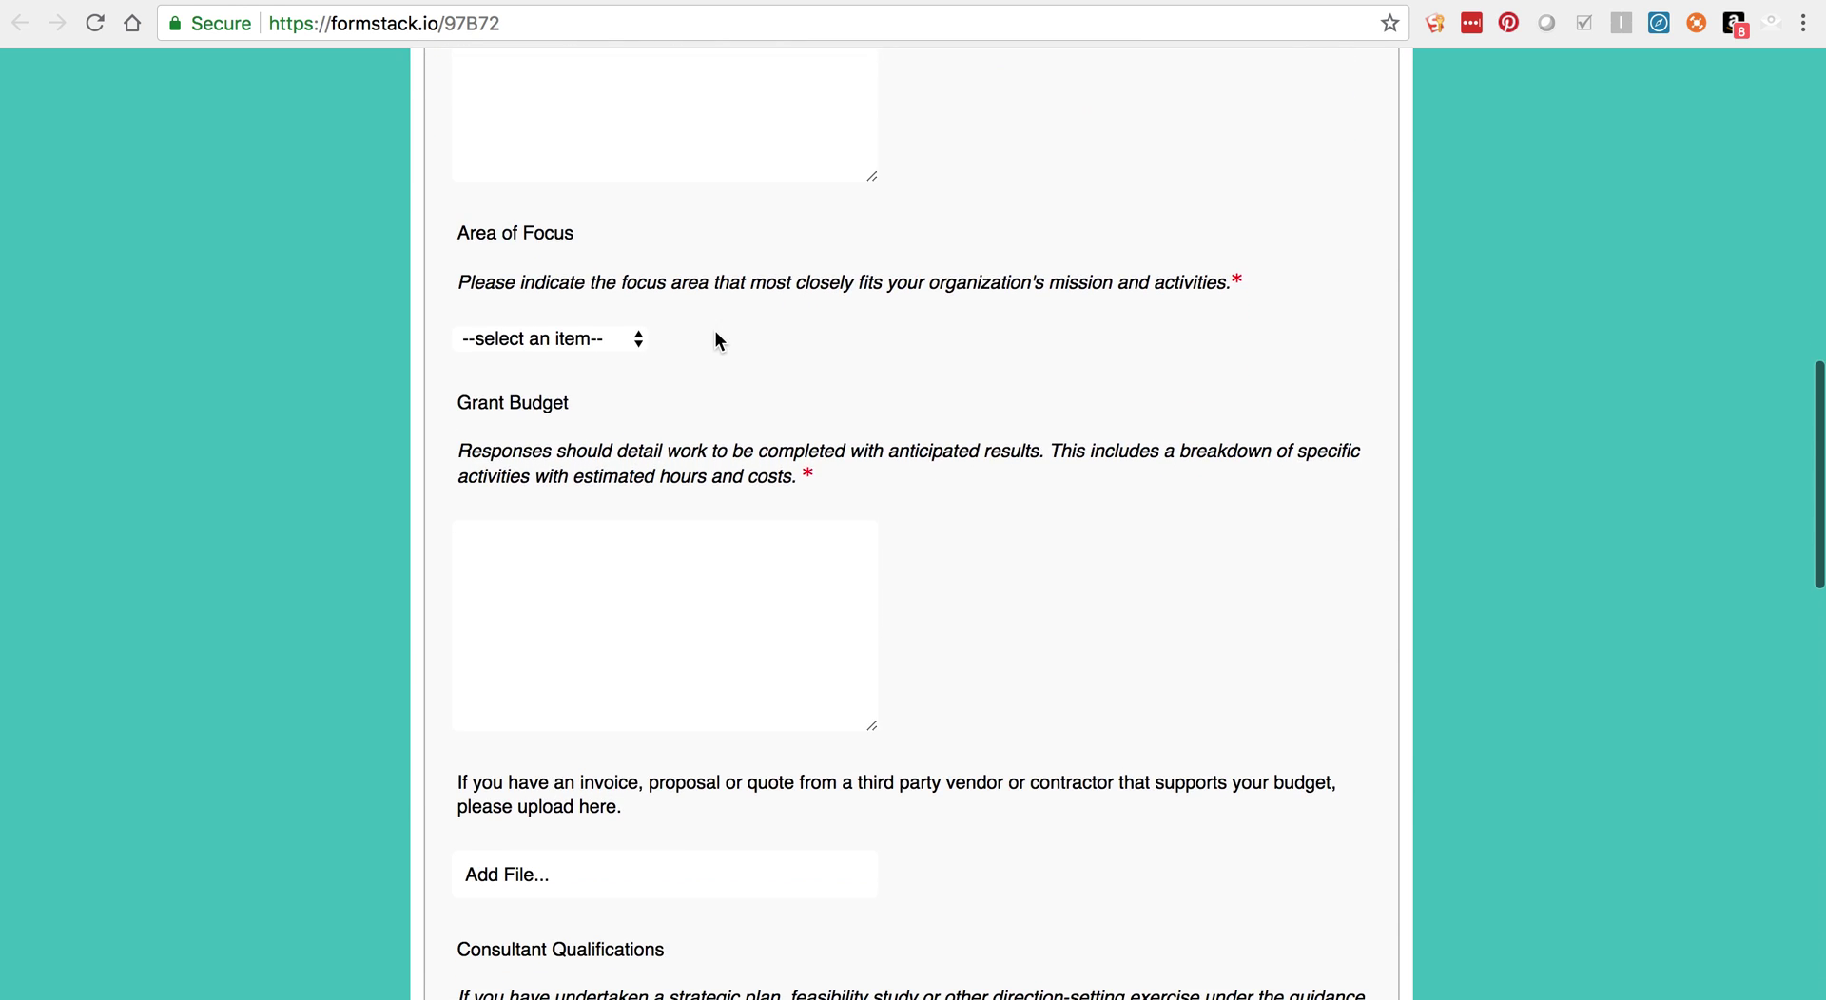
{"action": "scroll", "coordinate": [715, 339], "scroll_direction": "down", "scroll_amount": 3}
{"action": "scroll", "coordinate": [715, 340], "scroll_direction": "up", "scroll_amount": 18}
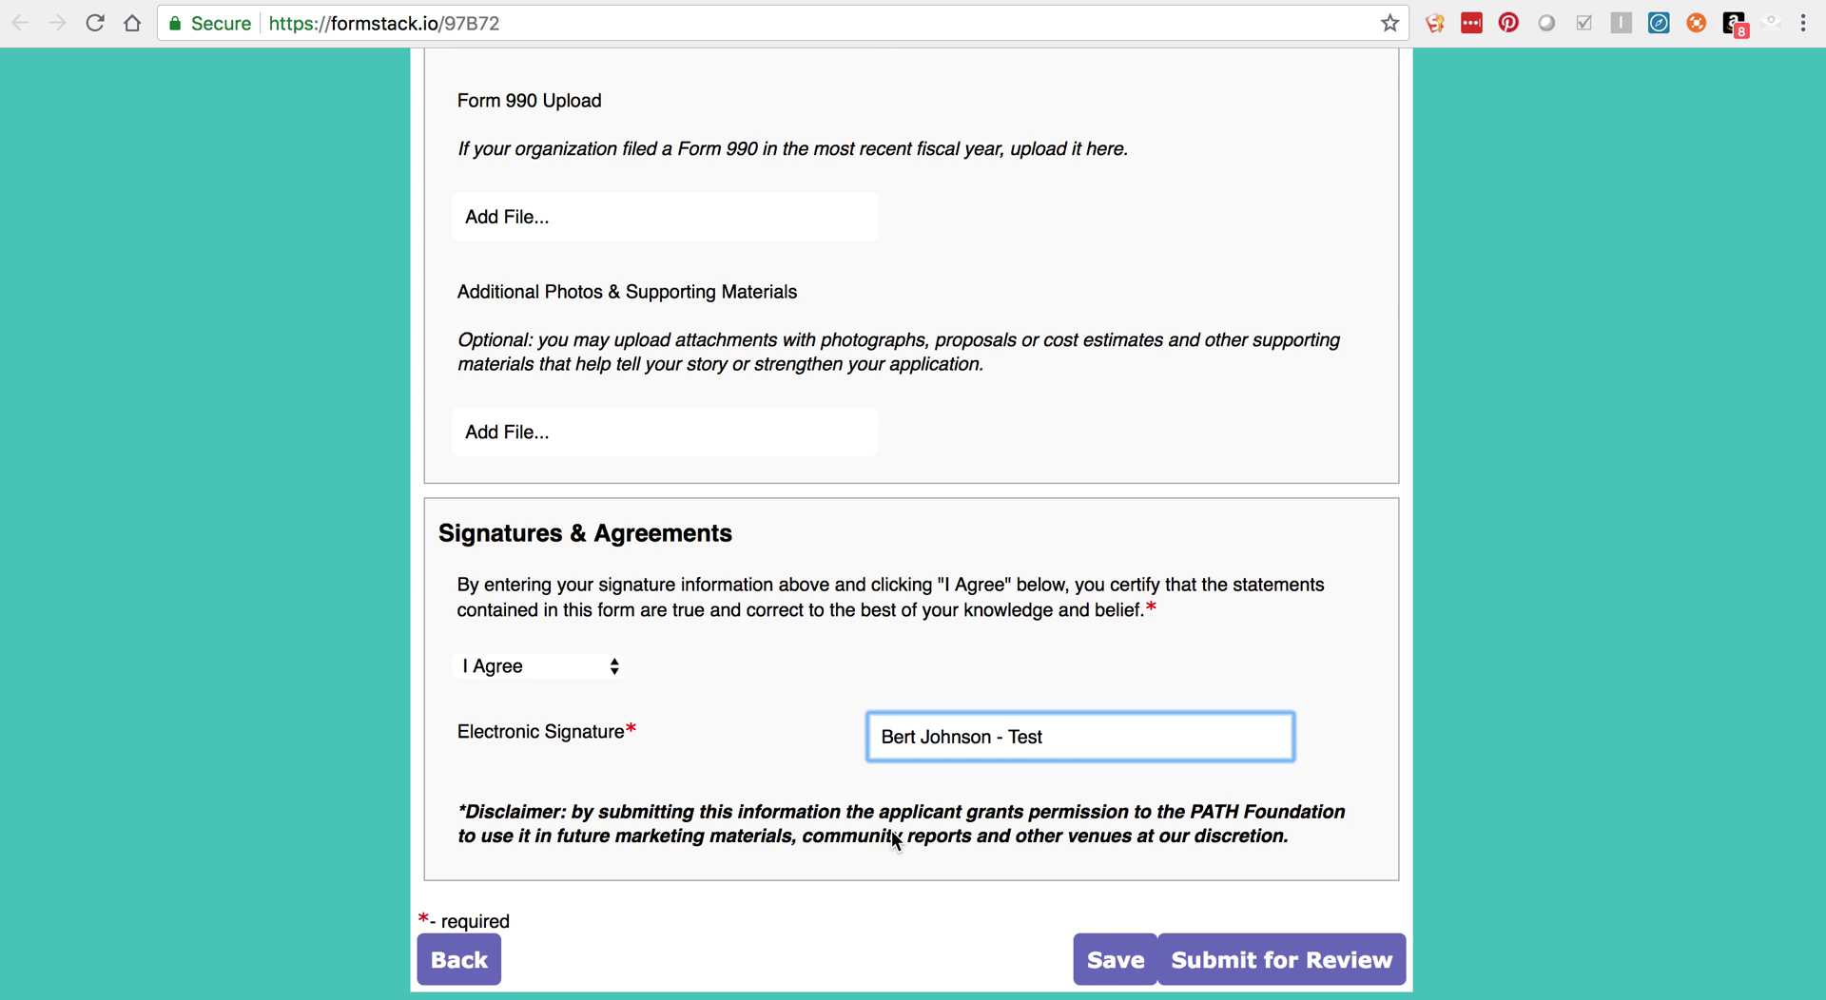
Step: Save the application for later, entering the applicant's e-mail address to receive the saved-form link
{"action": "left_click", "coordinate": [1128, 964]}
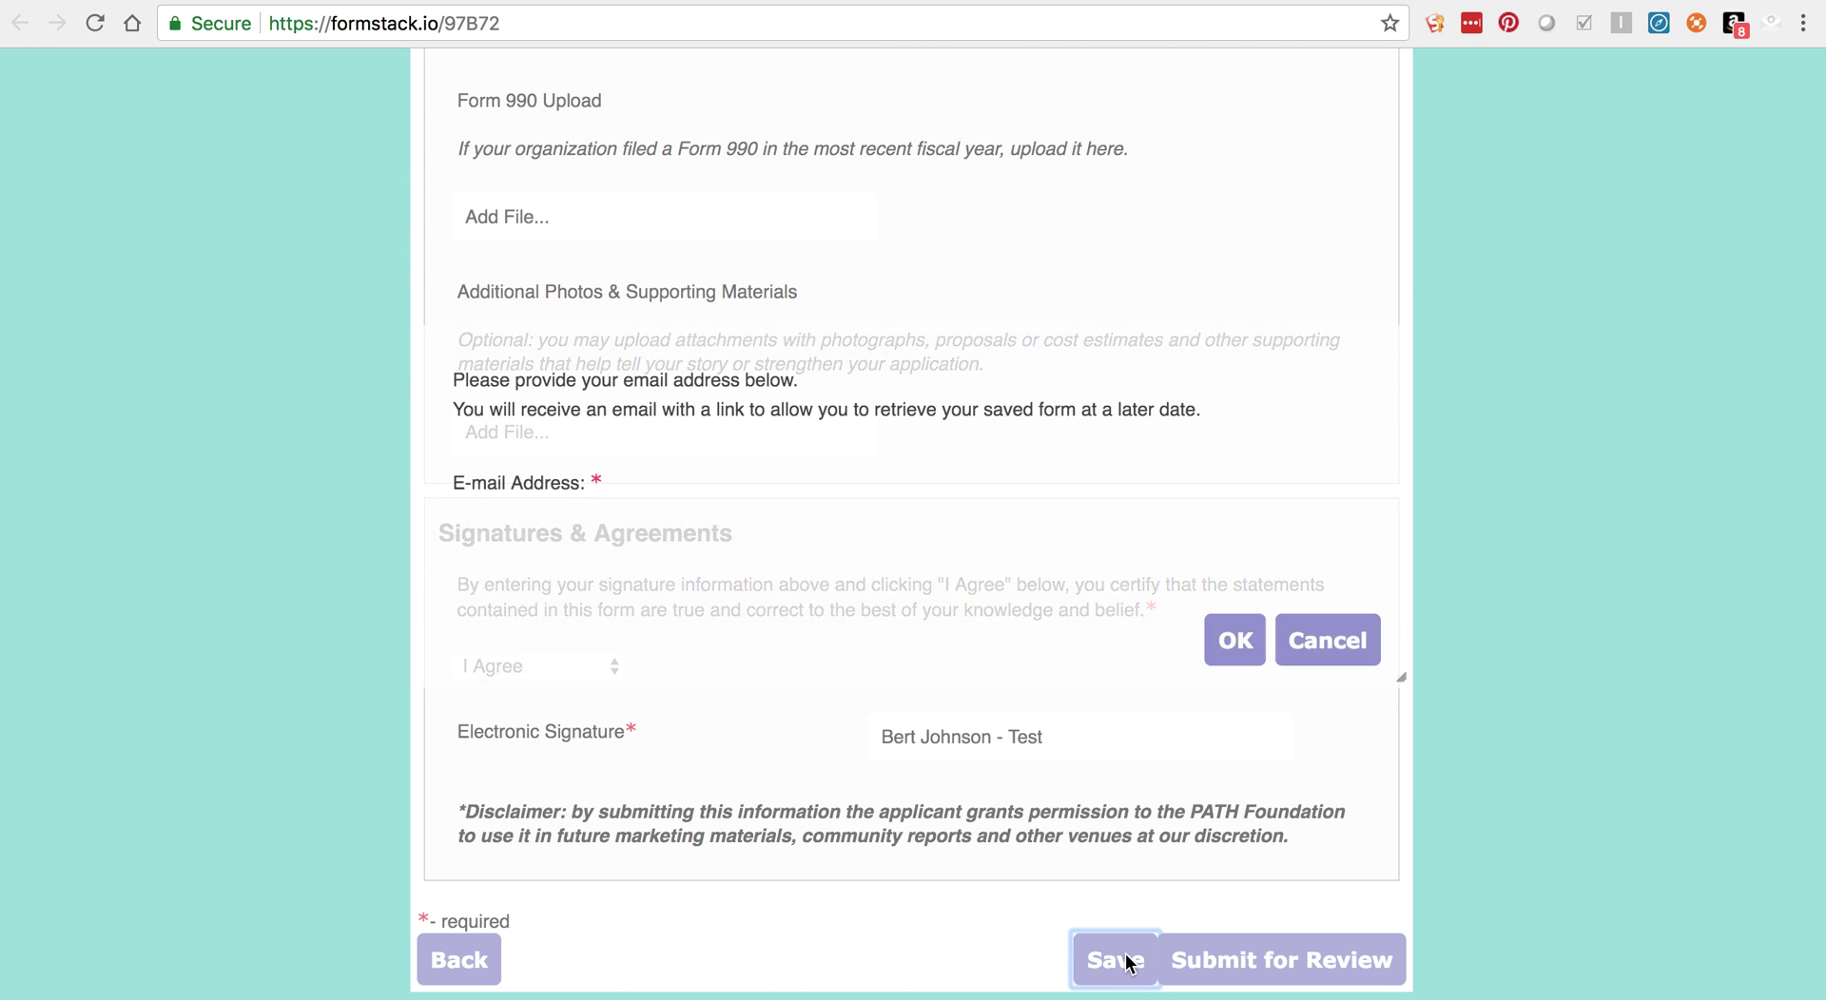
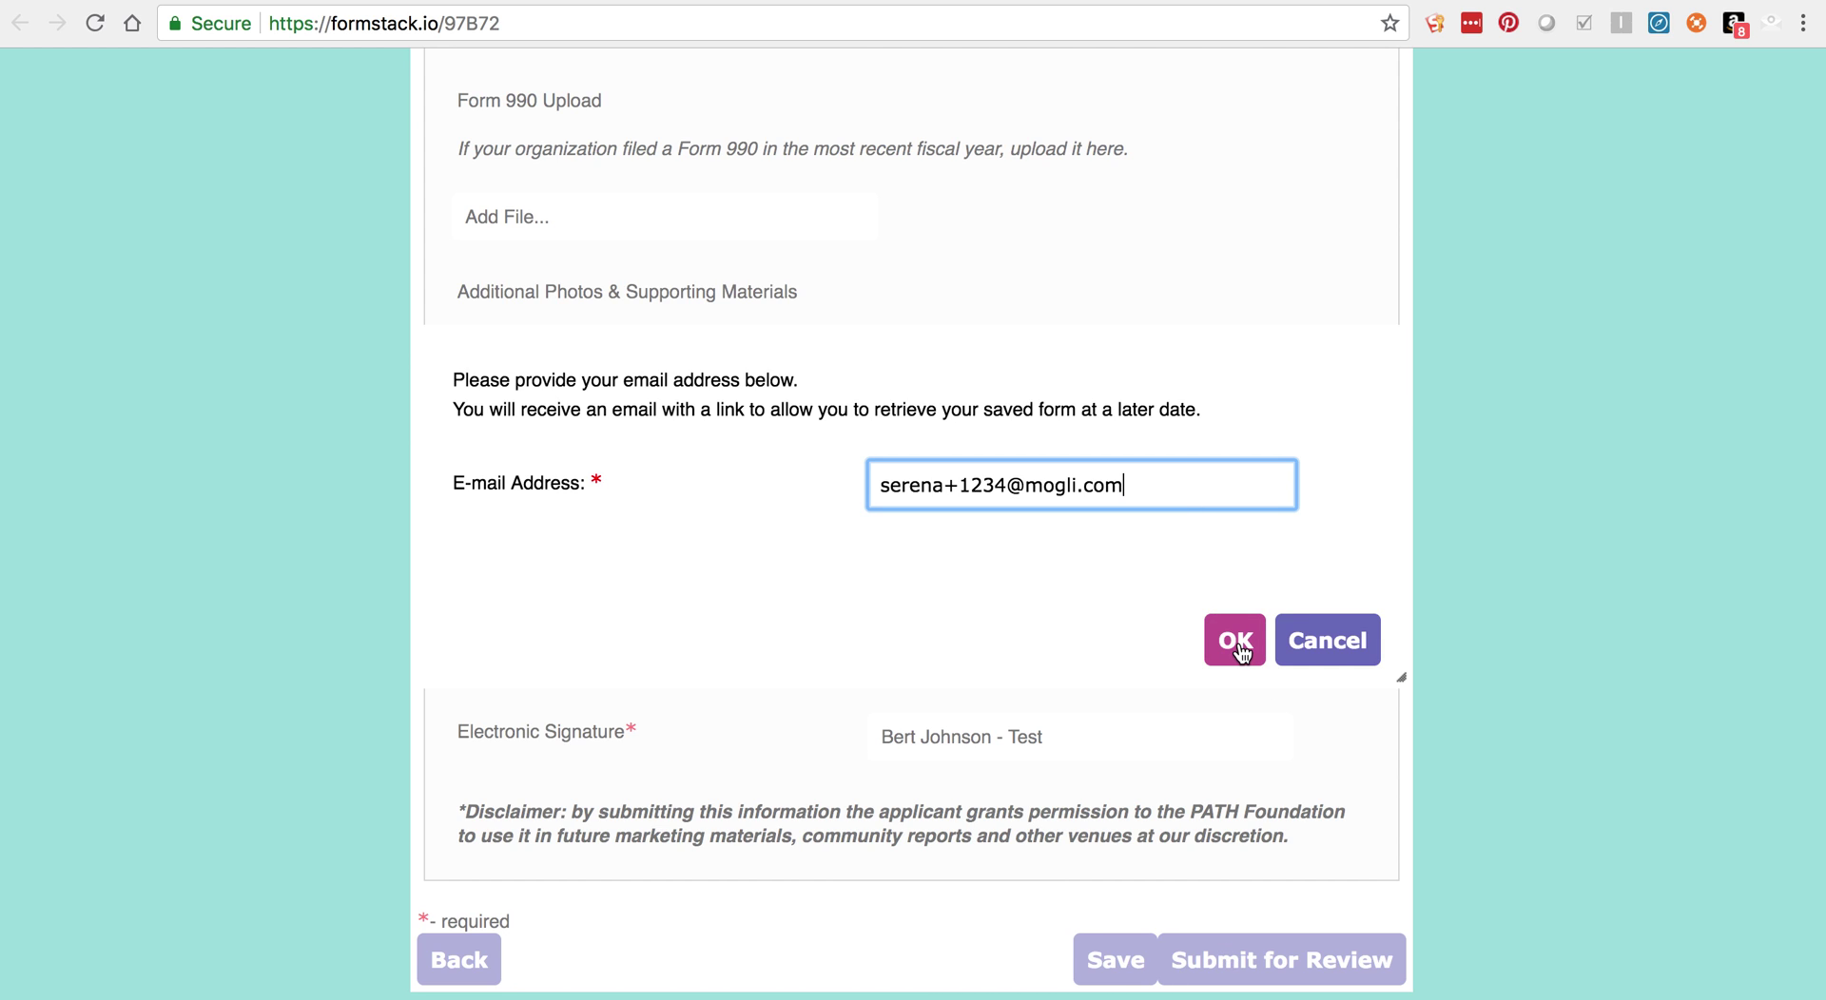
{"action": "left_click", "coordinate": [1235, 640]}
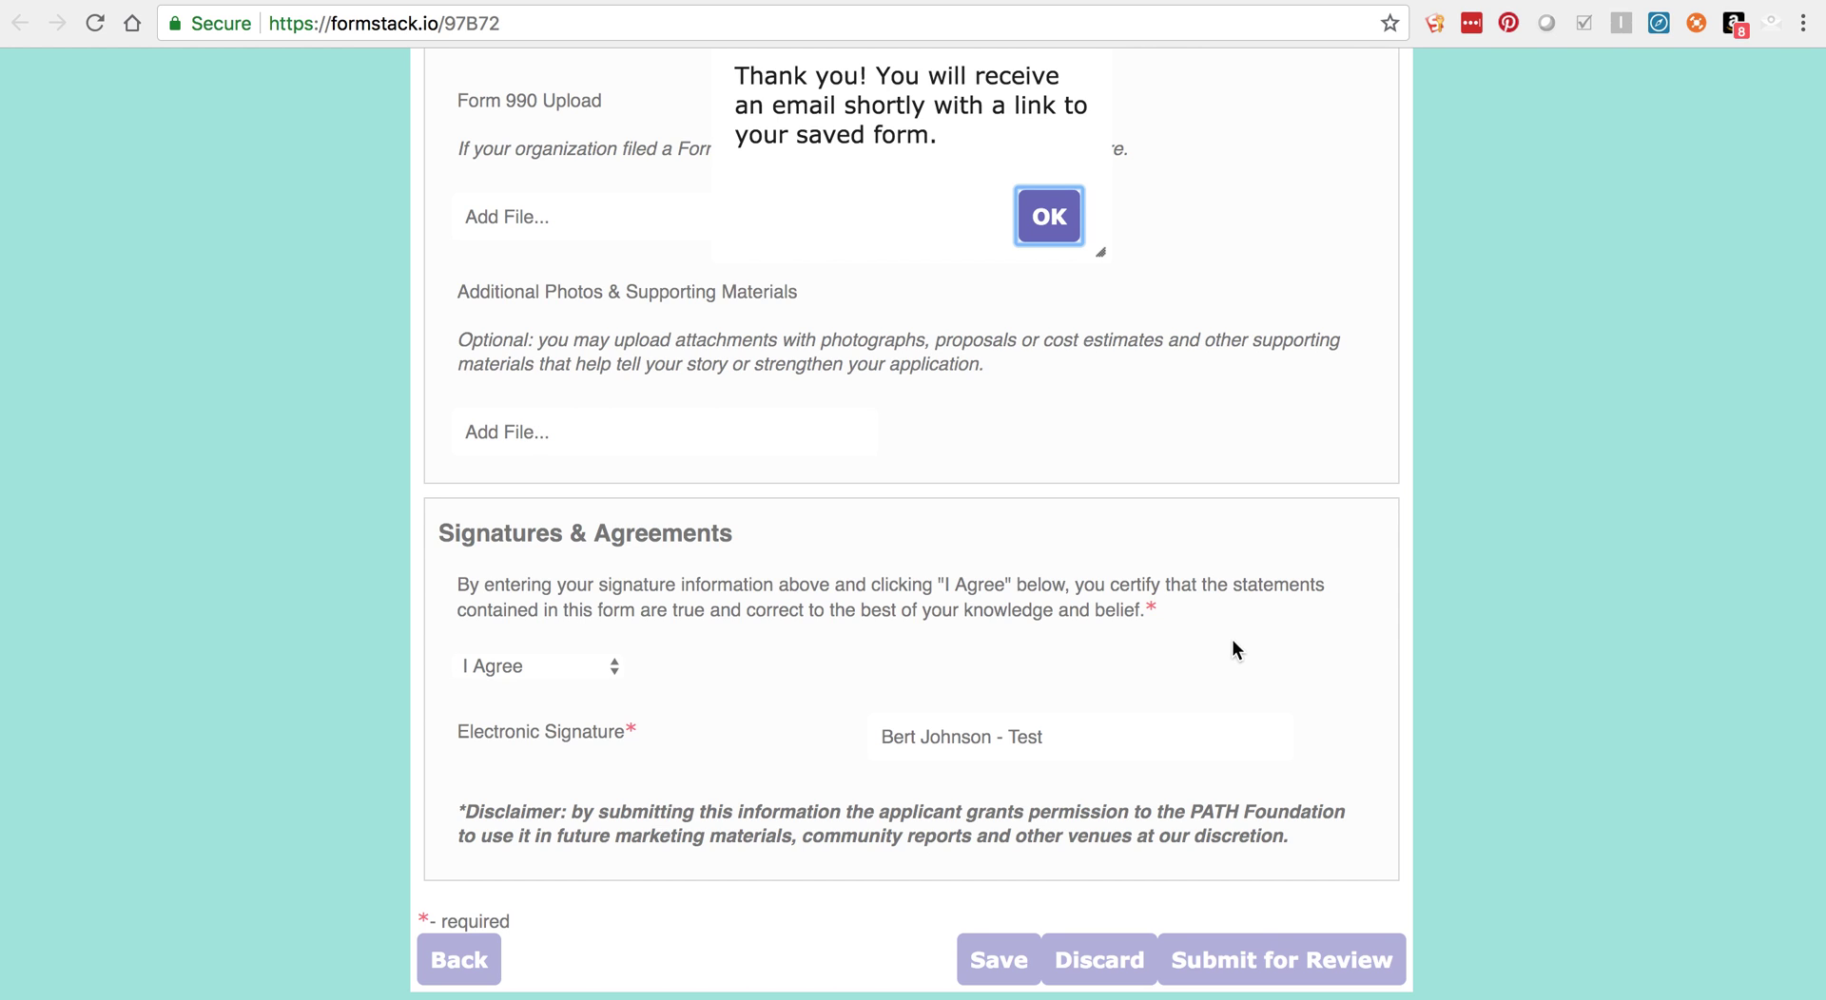
{"action": "key", "text": "Return"}
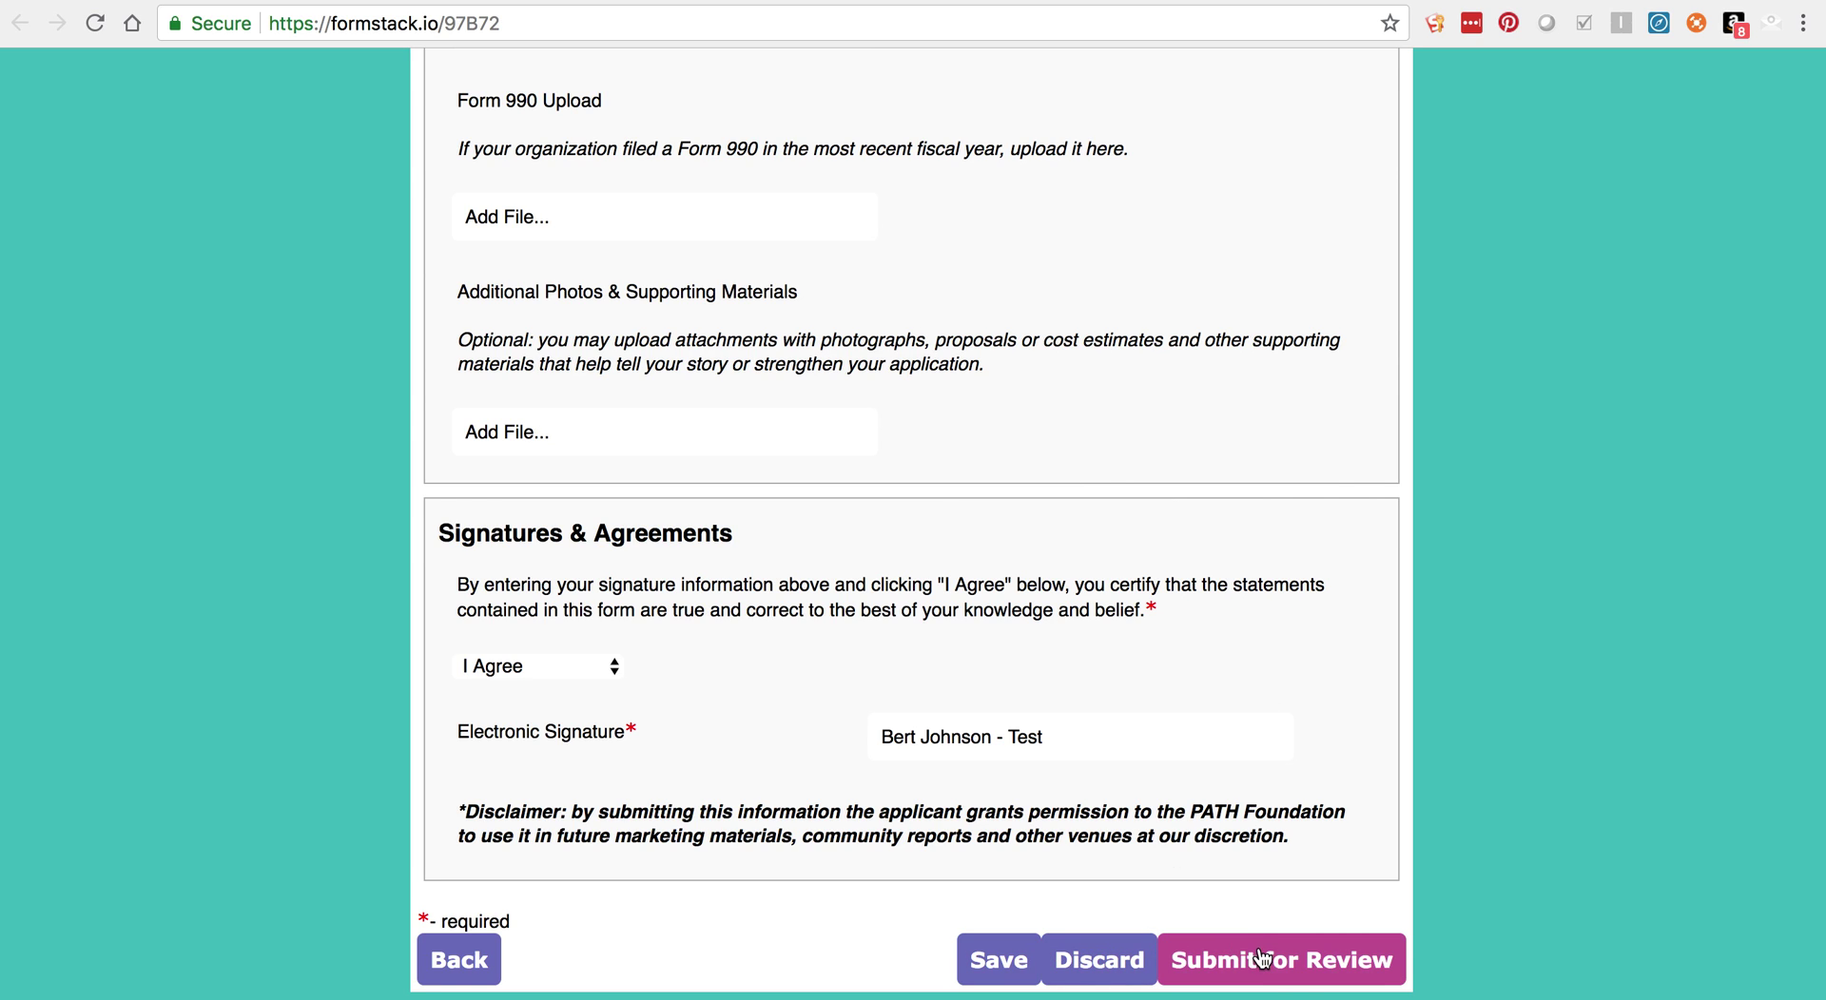
Step: Submit the Technical Assistance Application for review and dismiss the thank-you message
{"action": "left_click", "coordinate": [1299, 962]}
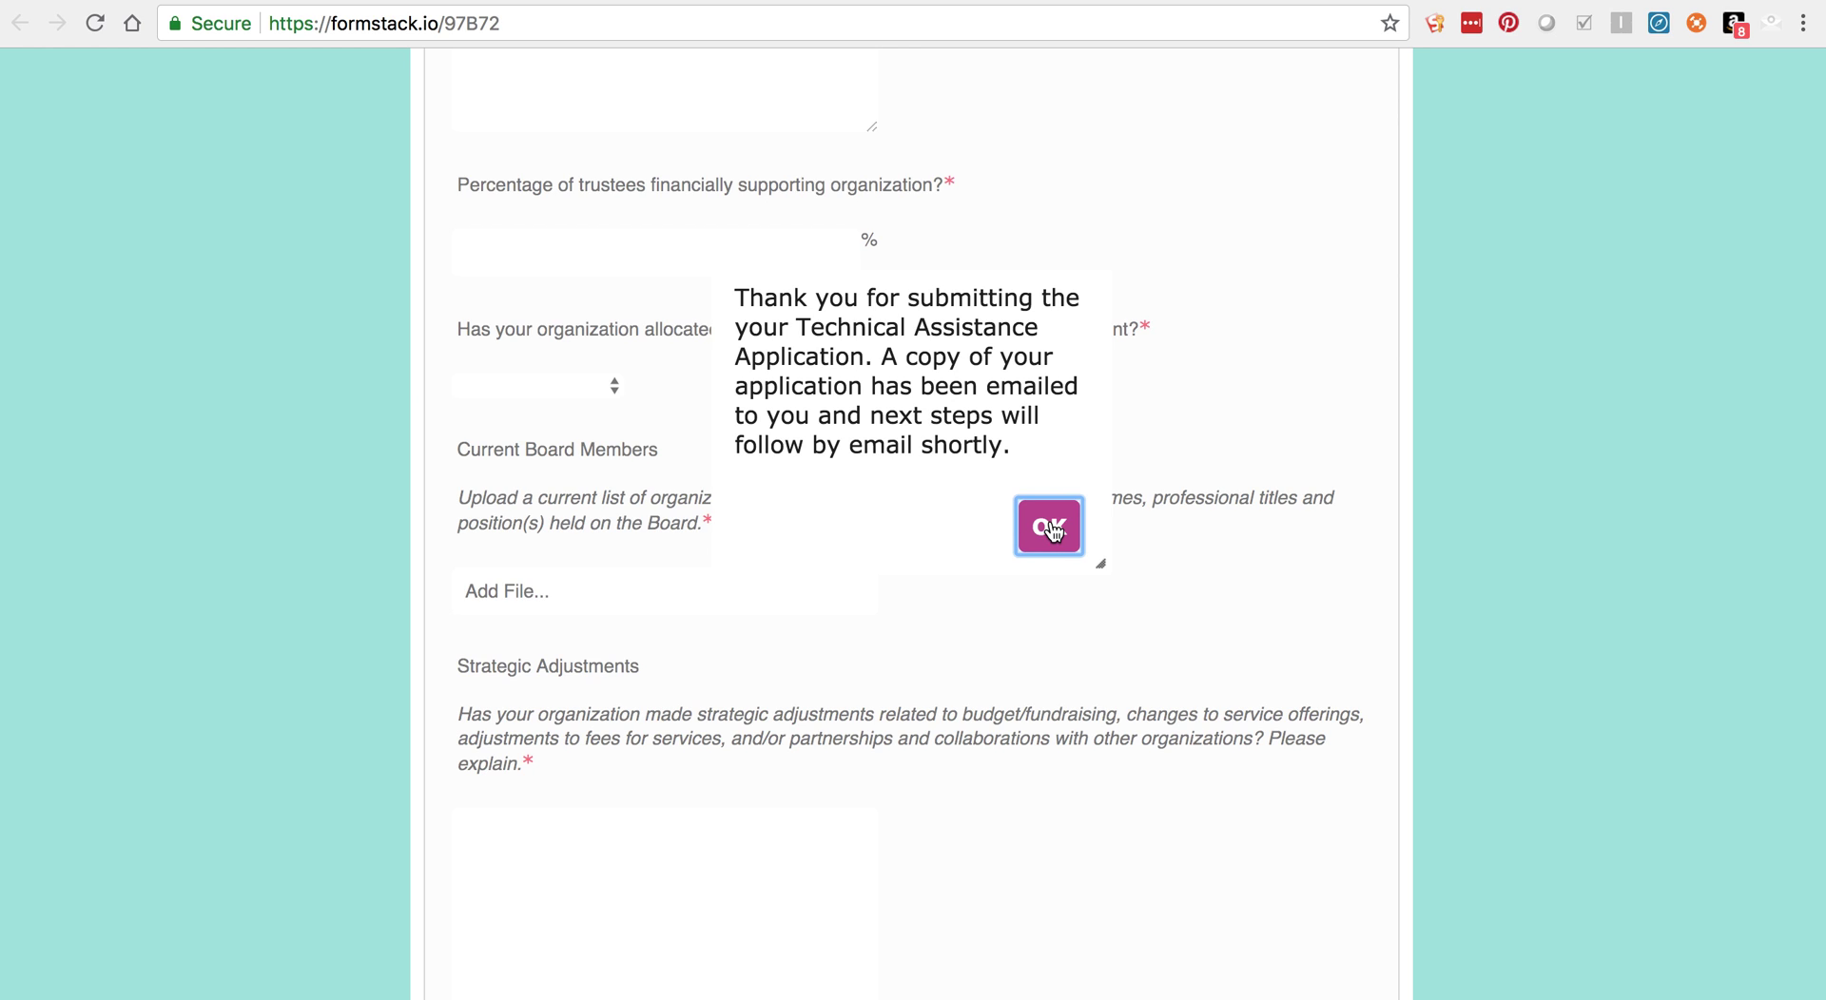
{"action": "left_click", "coordinate": [1051, 530]}
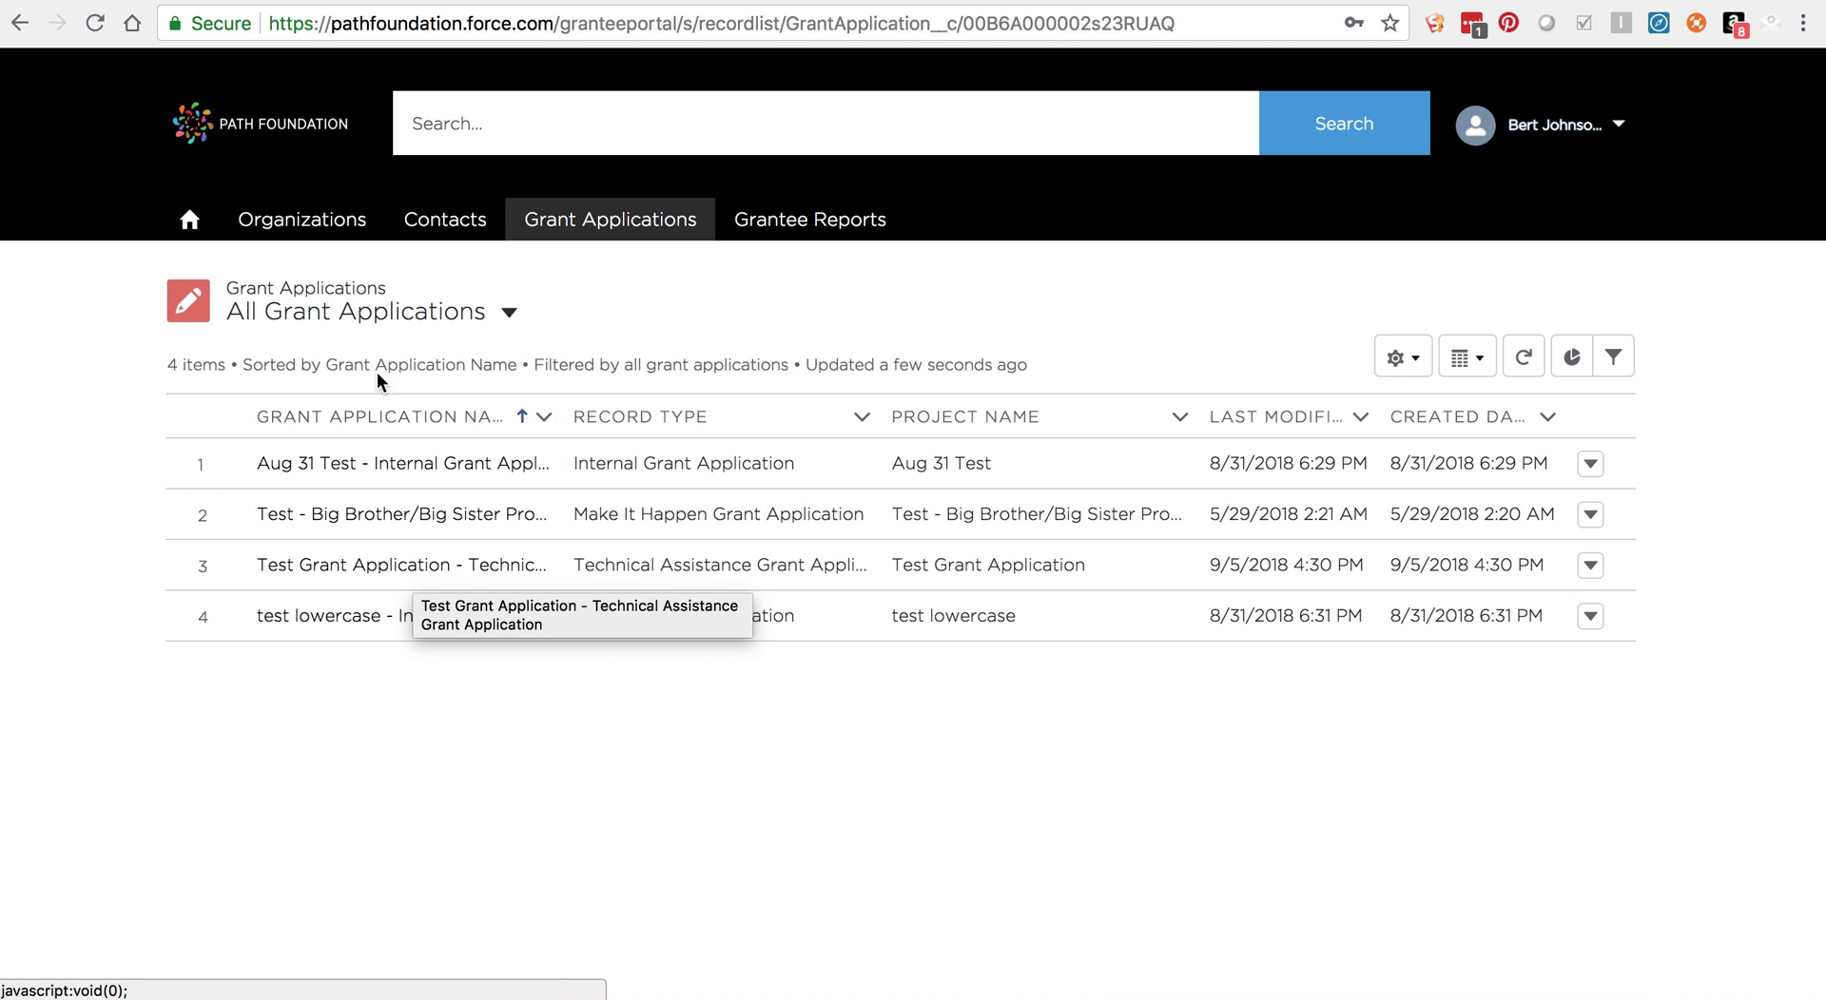
Step: Go back to the portal home page showing the four Apply for a Grant options
{"action": "left_click", "coordinate": [190, 220]}
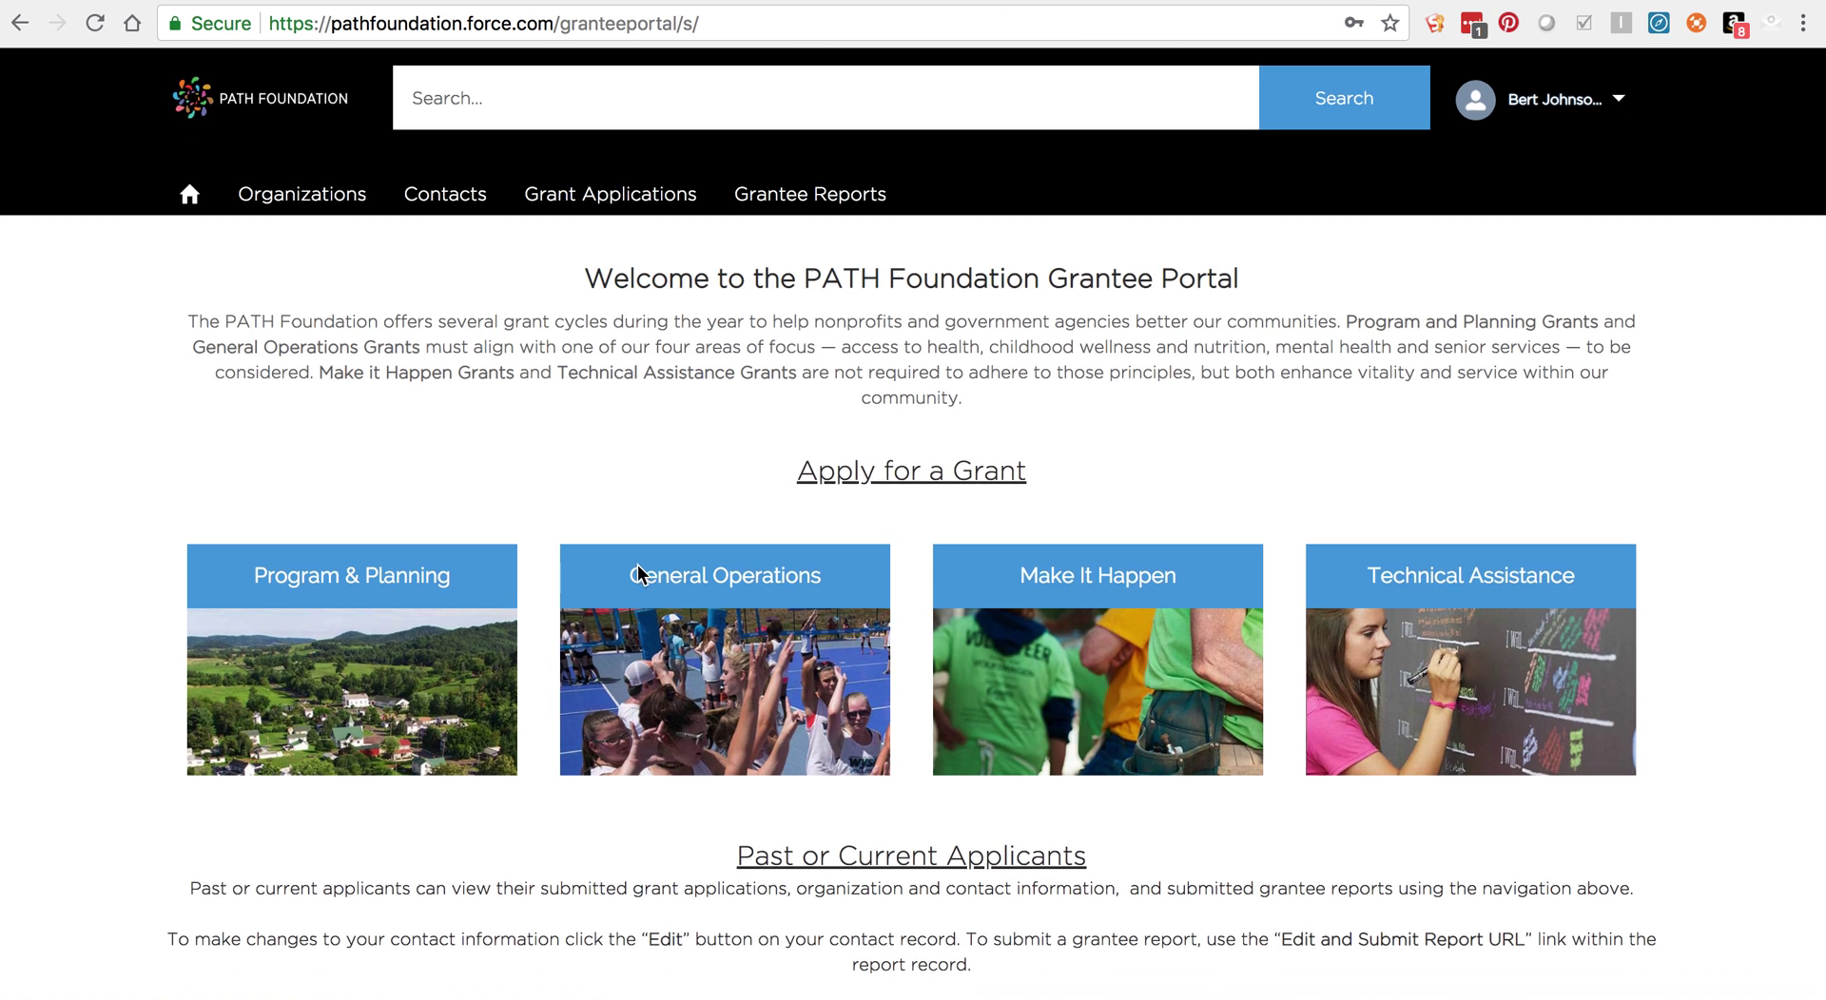
{"action": "scroll", "coordinate": [637, 563], "scroll_direction": "down", "scroll_amount": 3}
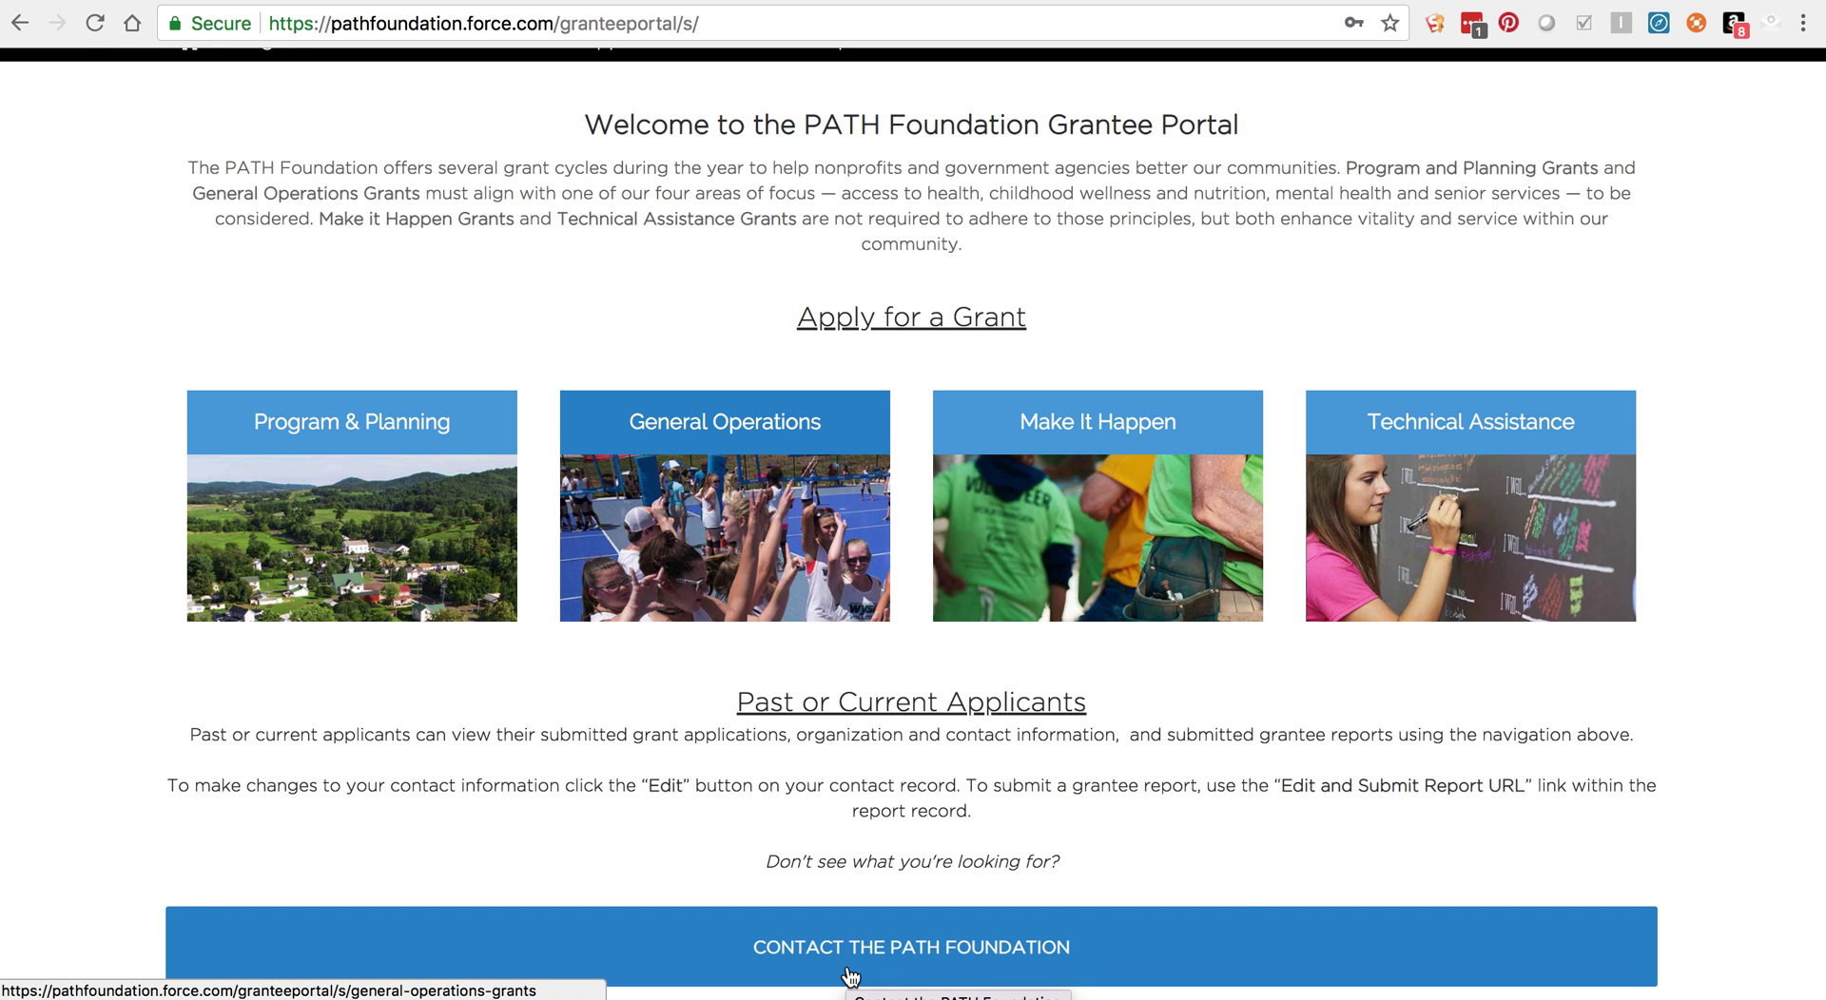
{"action": "scroll", "coordinate": [831, 818], "scroll_direction": "up", "scroll_amount": 3}
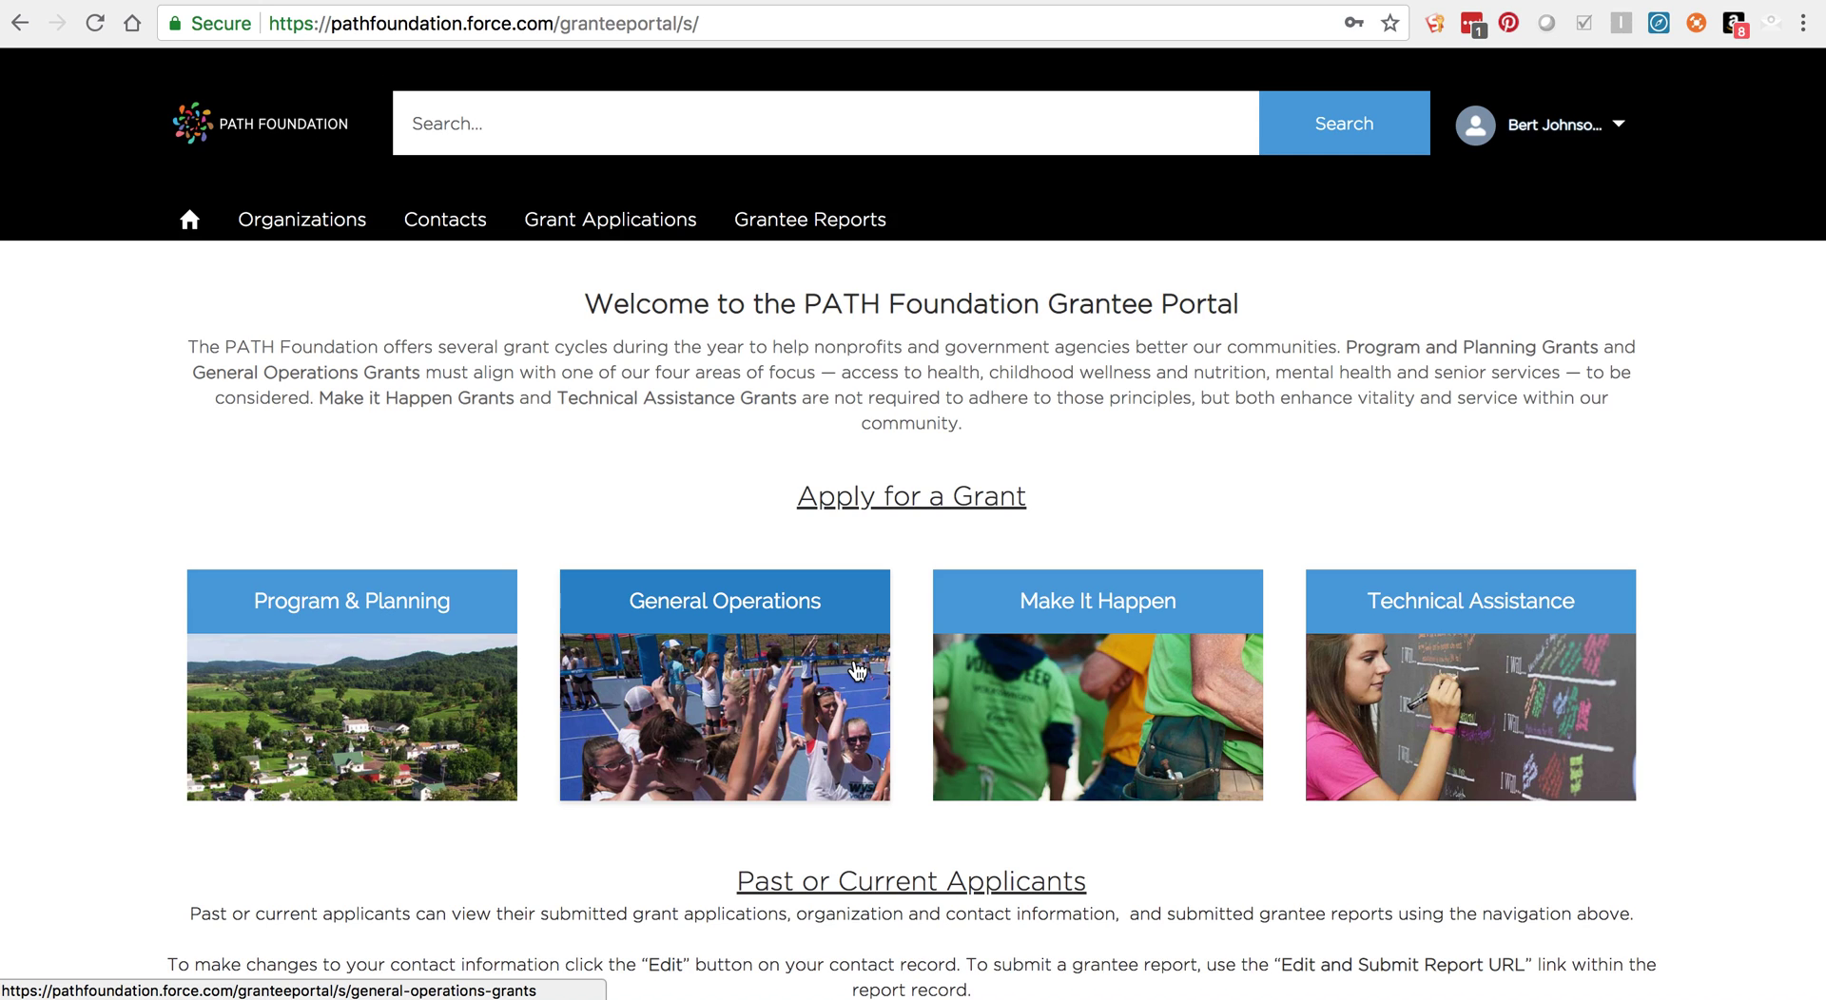
Step: Open the ABC Conservation final report record from the All Grantee Reports list view
{"action": "left_click", "coordinate": [801, 223]}
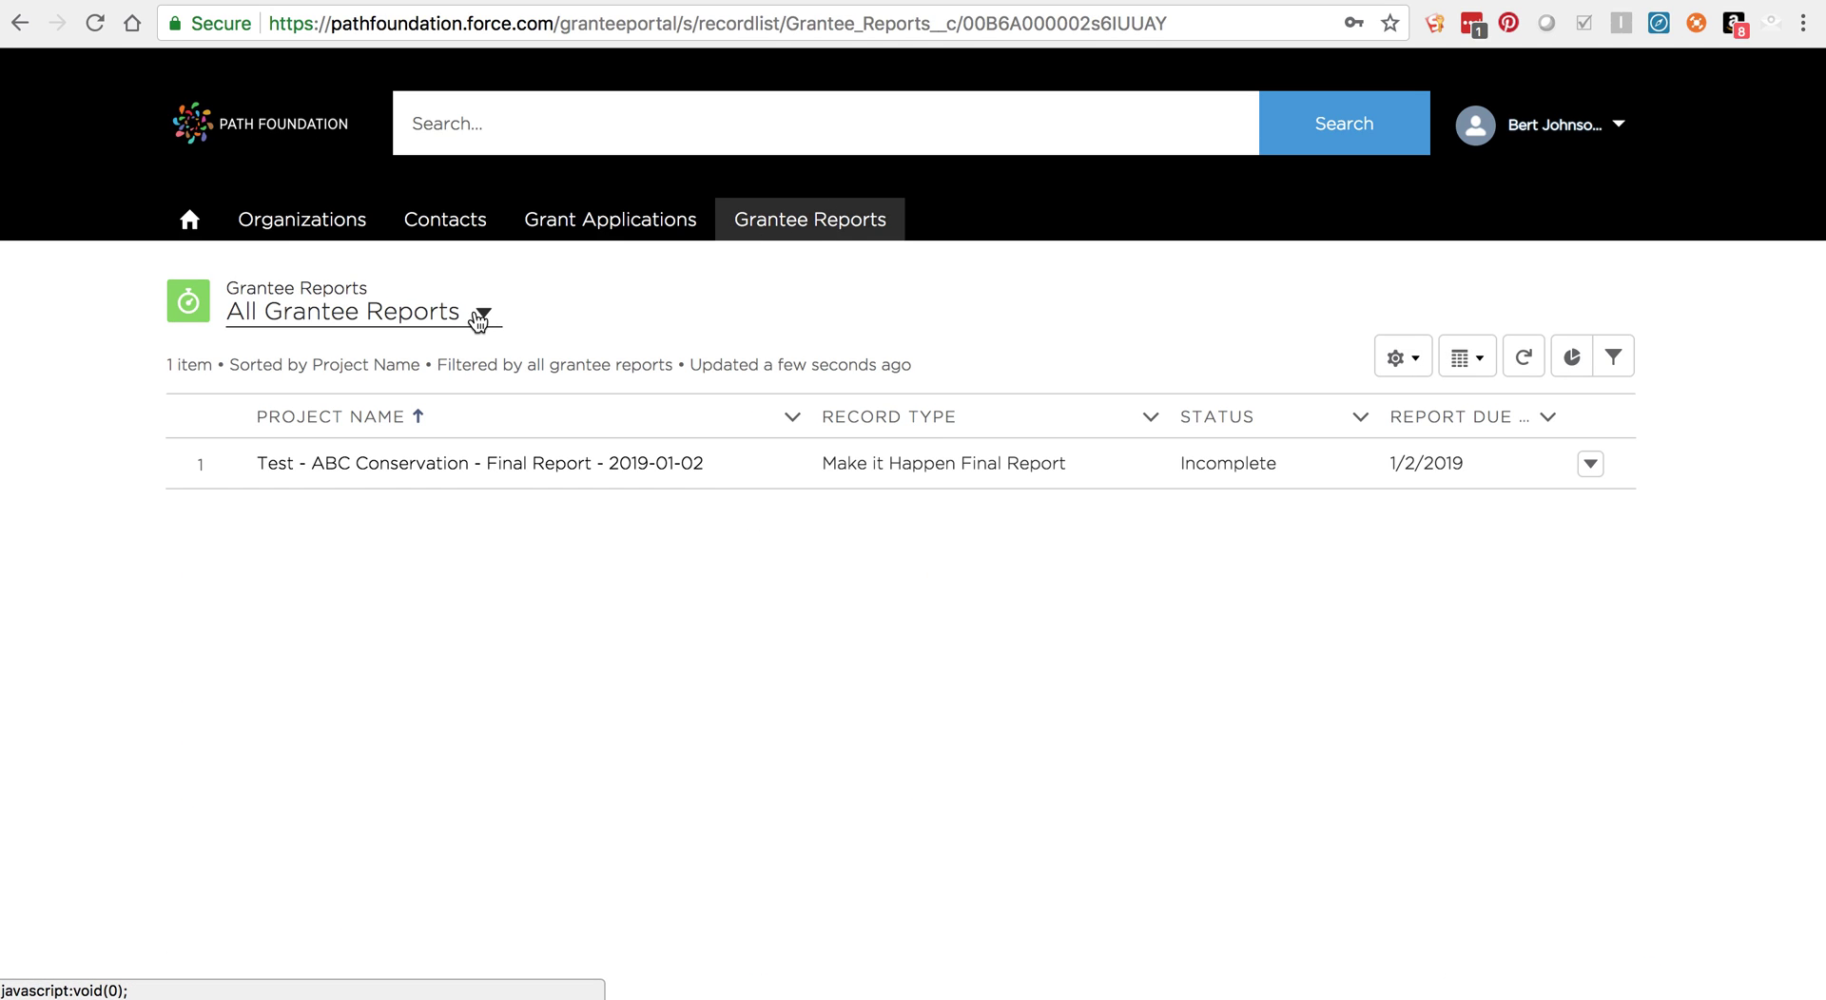
{"action": "left_click", "coordinate": [478, 317]}
{"action": "left_click", "coordinate": [420, 407]}
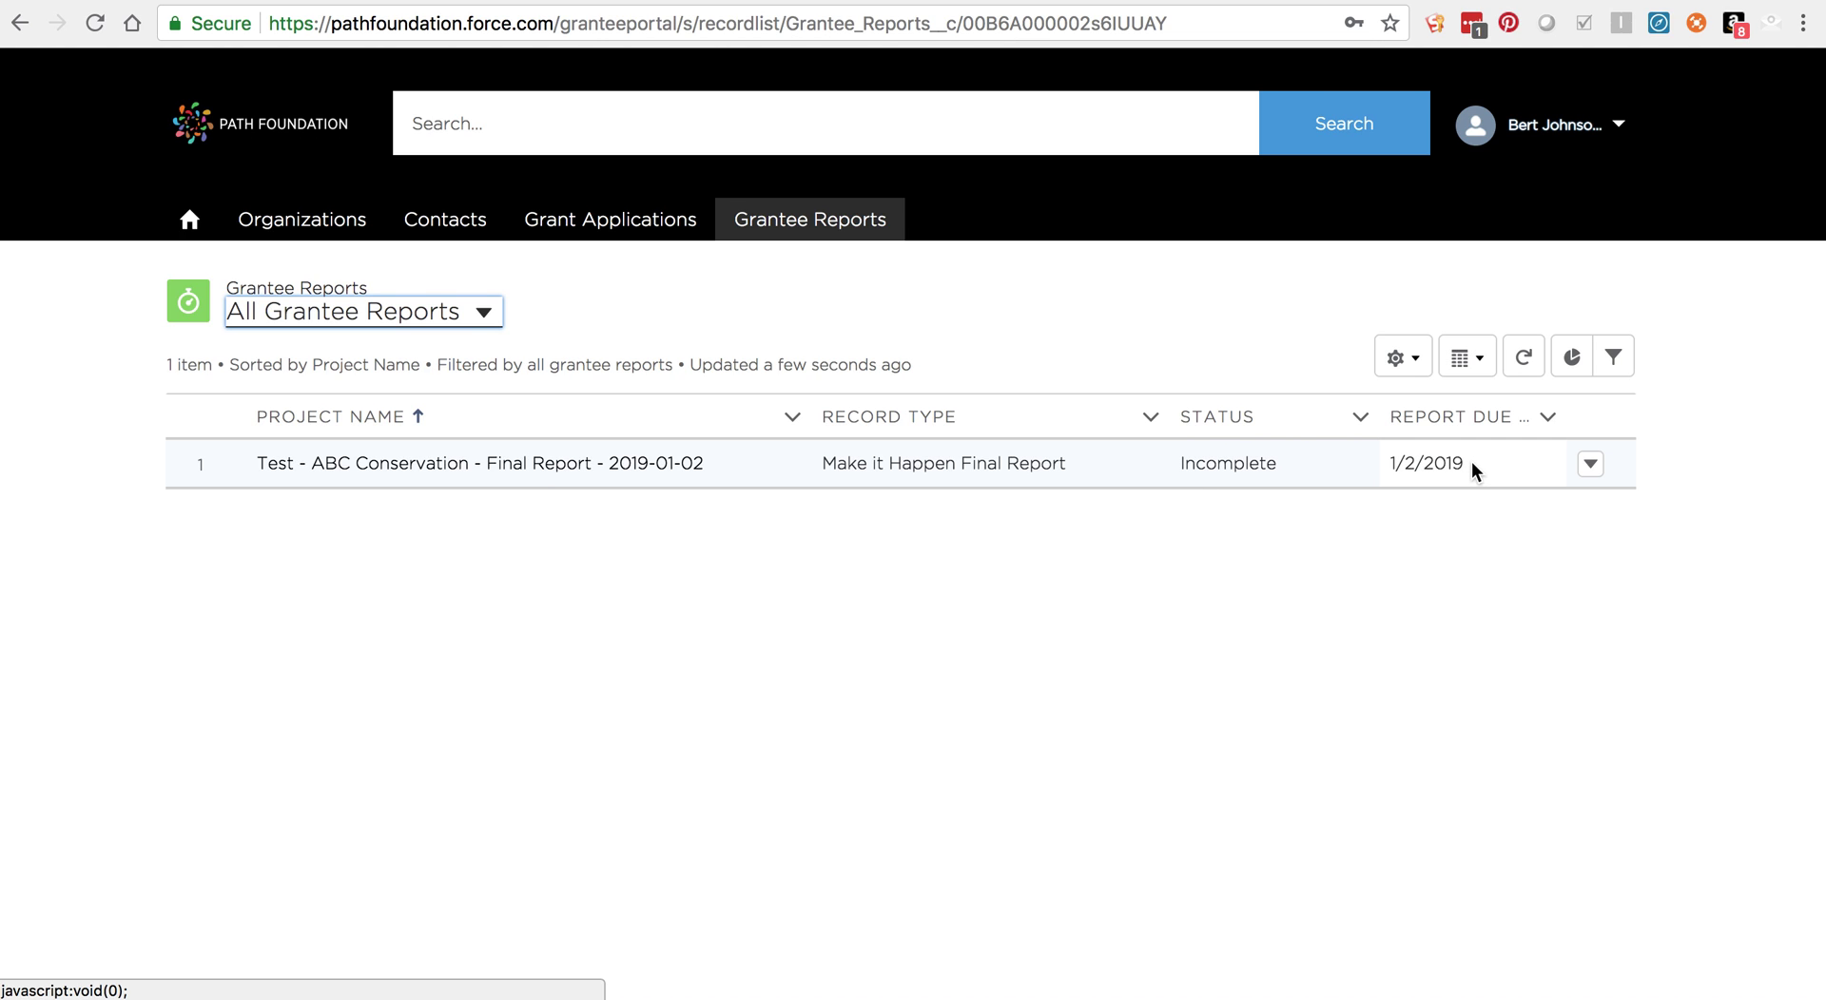
{"action": "left_click", "coordinate": [435, 470]}
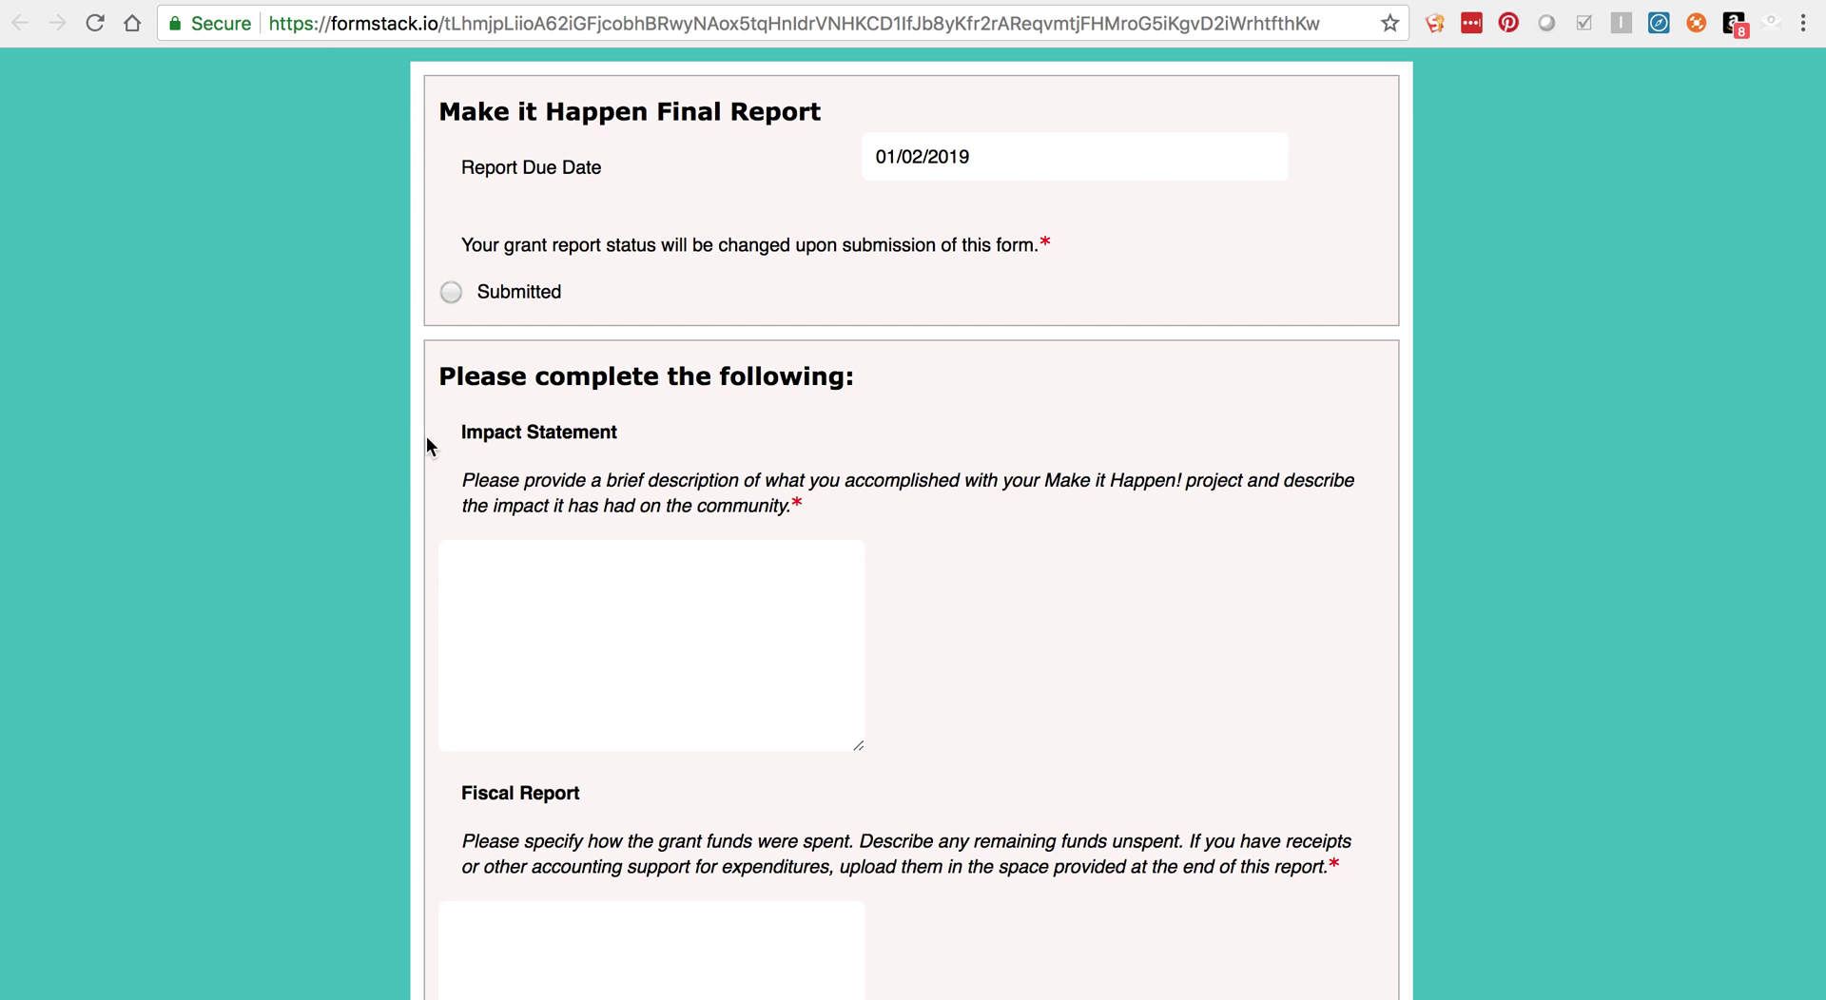
Step: Set the report status to Submitted and enter 'test' for Impact Statement and Fiscal Report
{"action": "left_click", "coordinate": [450, 291]}
{"action": "left_click", "coordinate": [570, 614]}
{"action": "type", "text": "test"}
{"action": "scroll", "coordinate": [569, 613], "scroll_direction": "down", "scroll_amount": 4}
{"action": "left_click", "coordinate": [558, 624]}
{"action": "type", "text": "test"}
{"action": "scroll", "coordinate": [1192, 804], "scroll_direction": "down", "scroll_amount": 10}
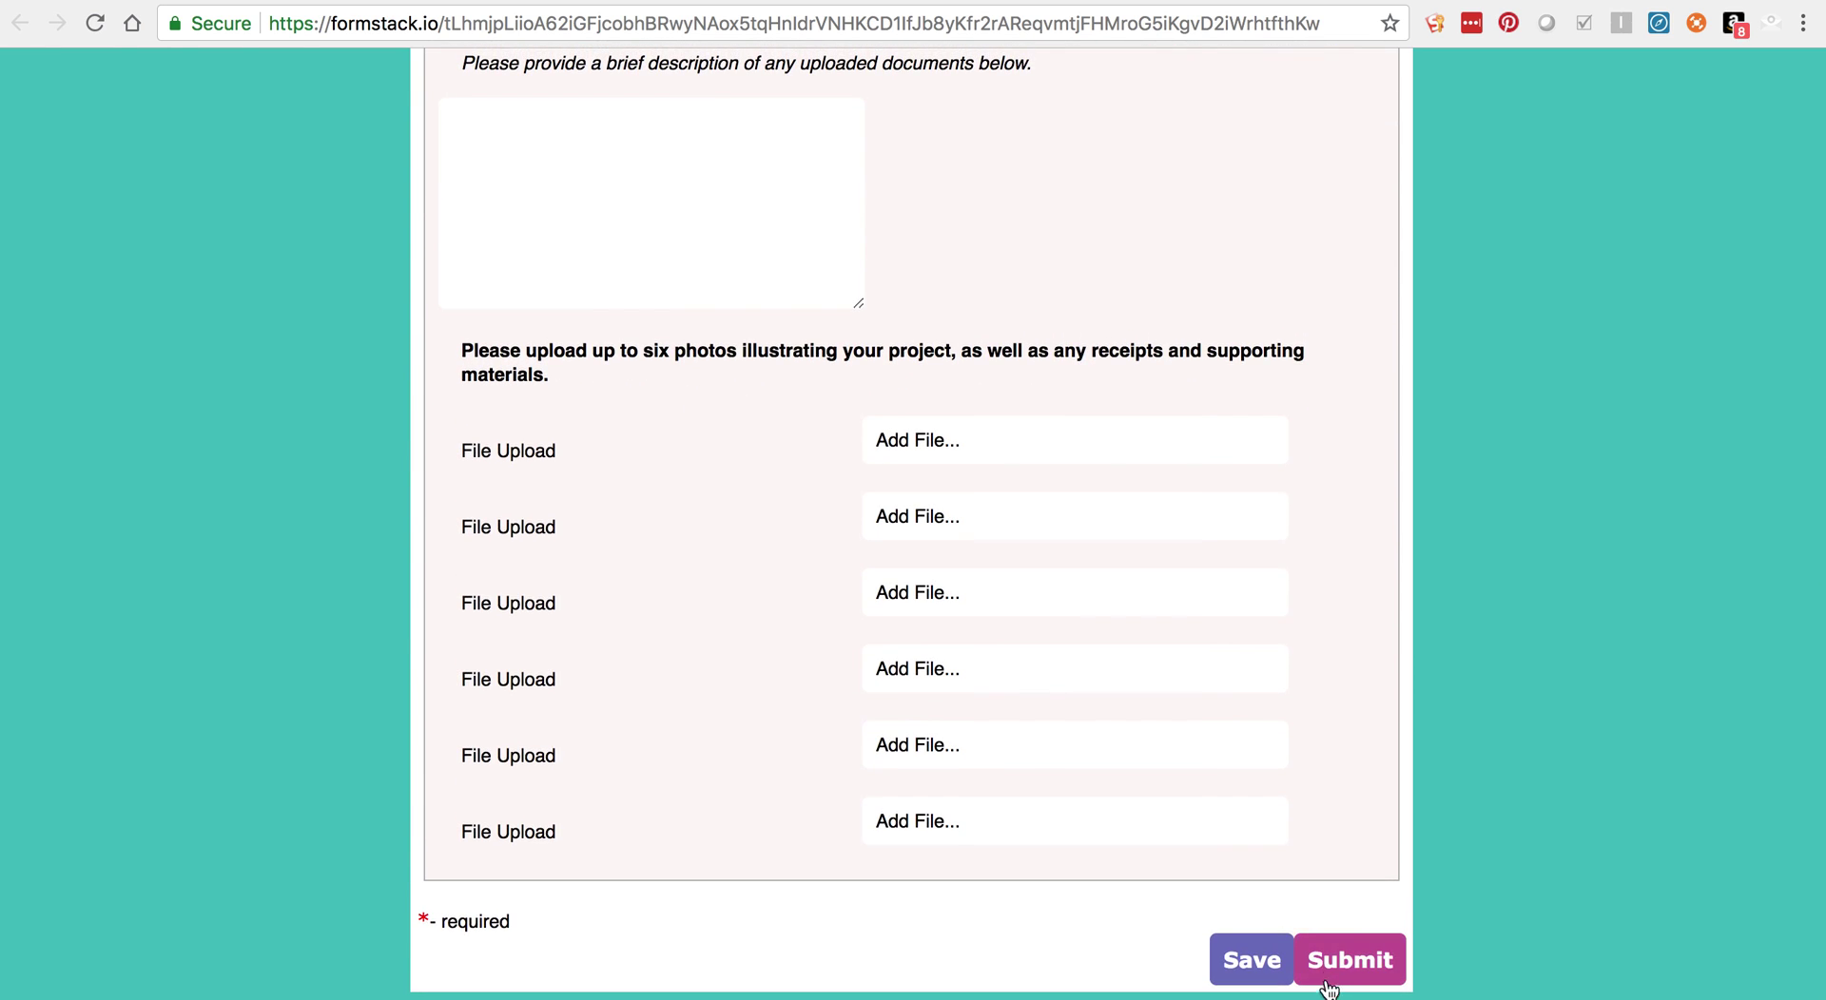
Step: Submit the final report, dismiss the thank-you message, and return to the portal tab
{"action": "left_click", "coordinate": [1328, 966]}
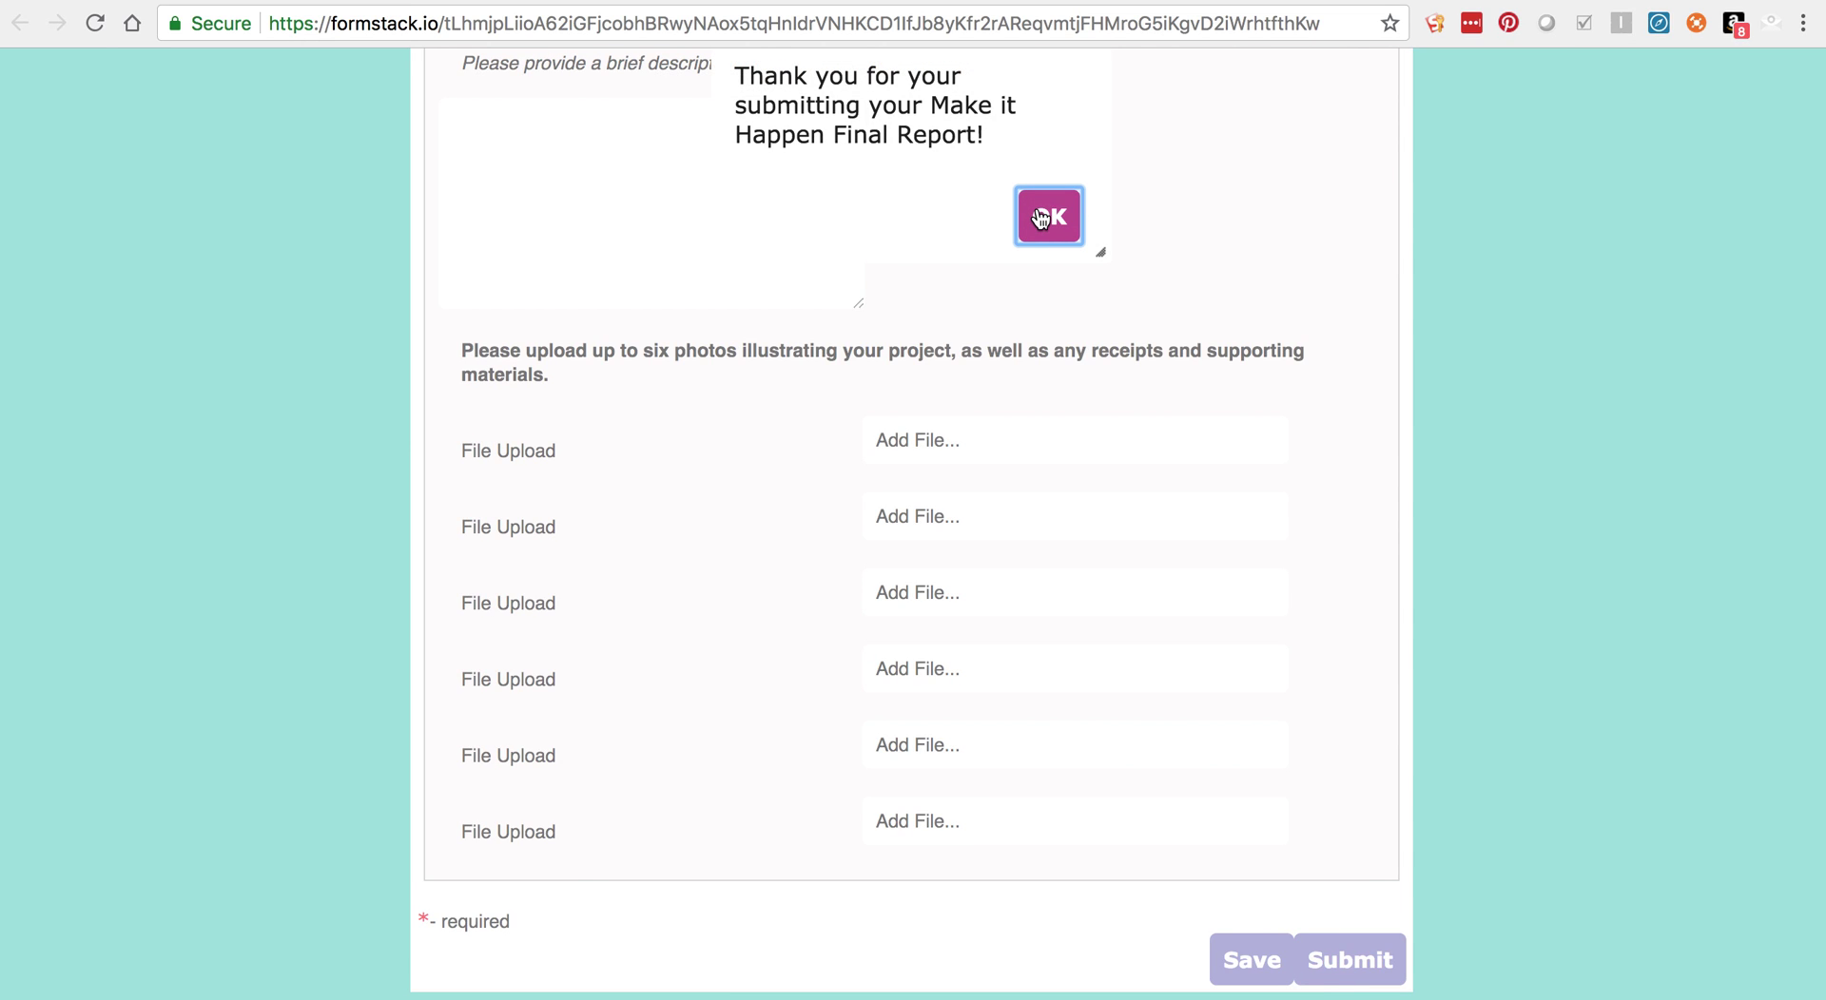
{"action": "left_click", "coordinate": [1041, 219]}
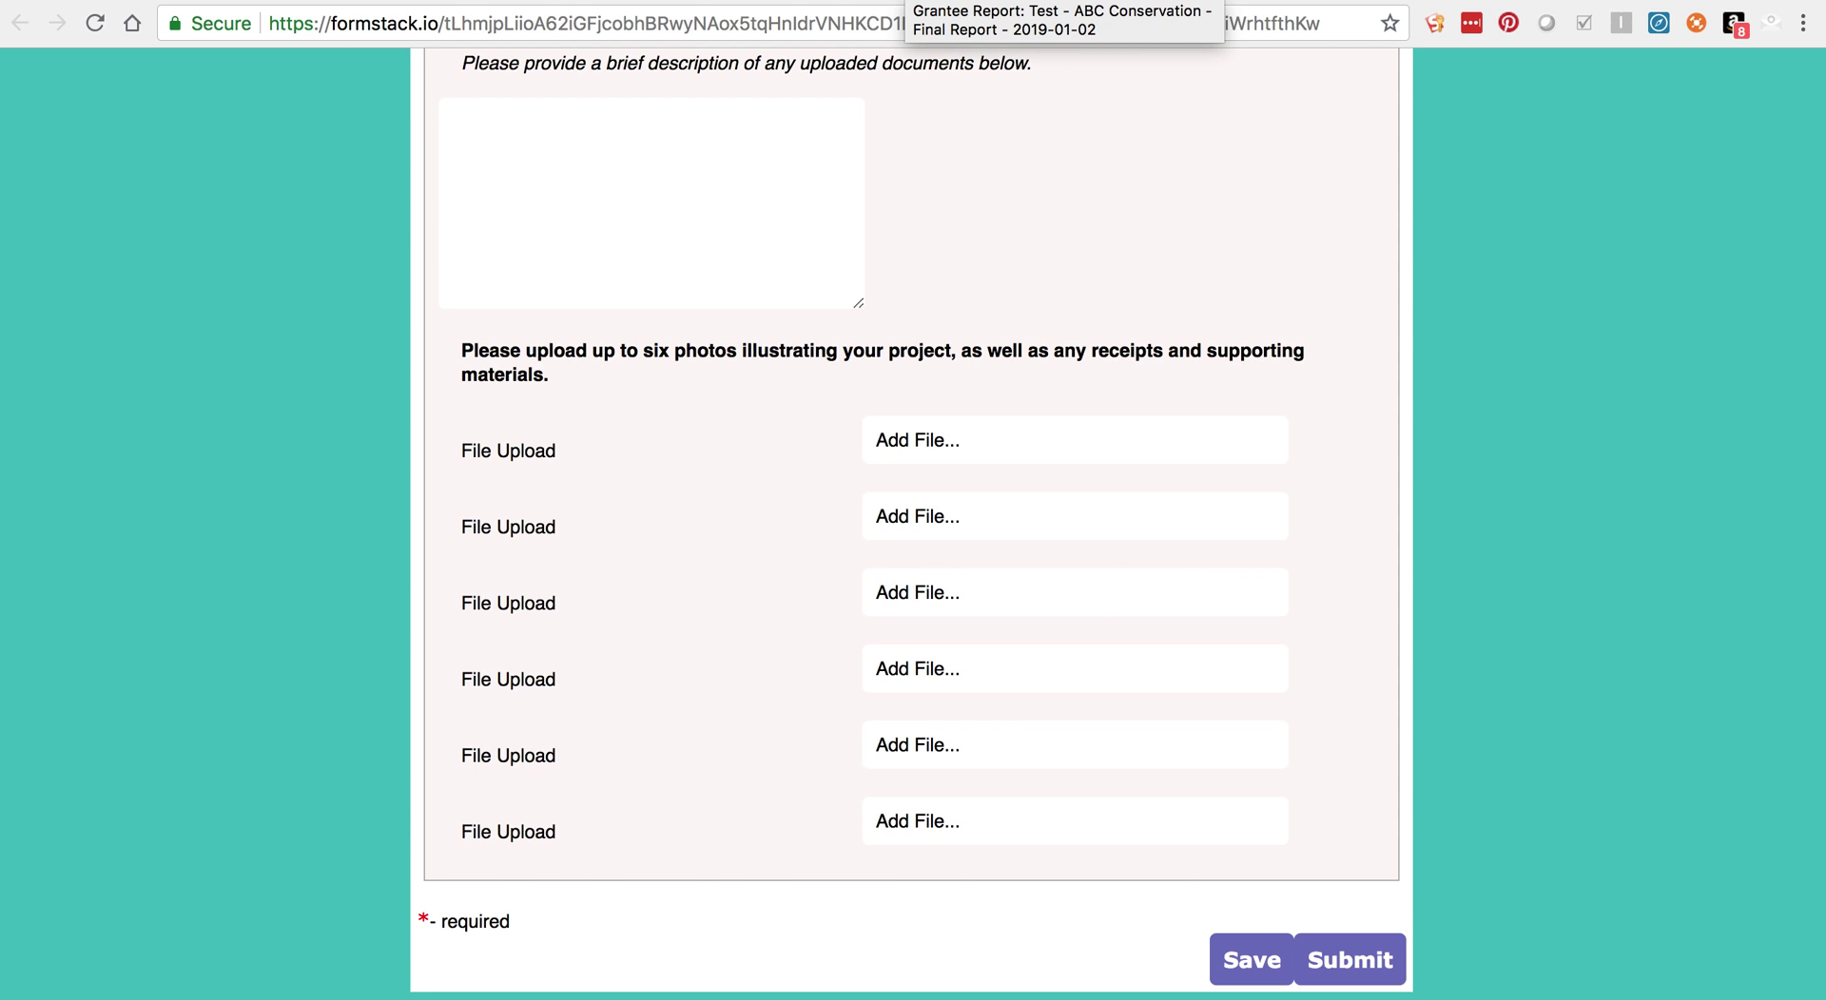
{"action": "key", "text": "ctrl+shift+Tab"}
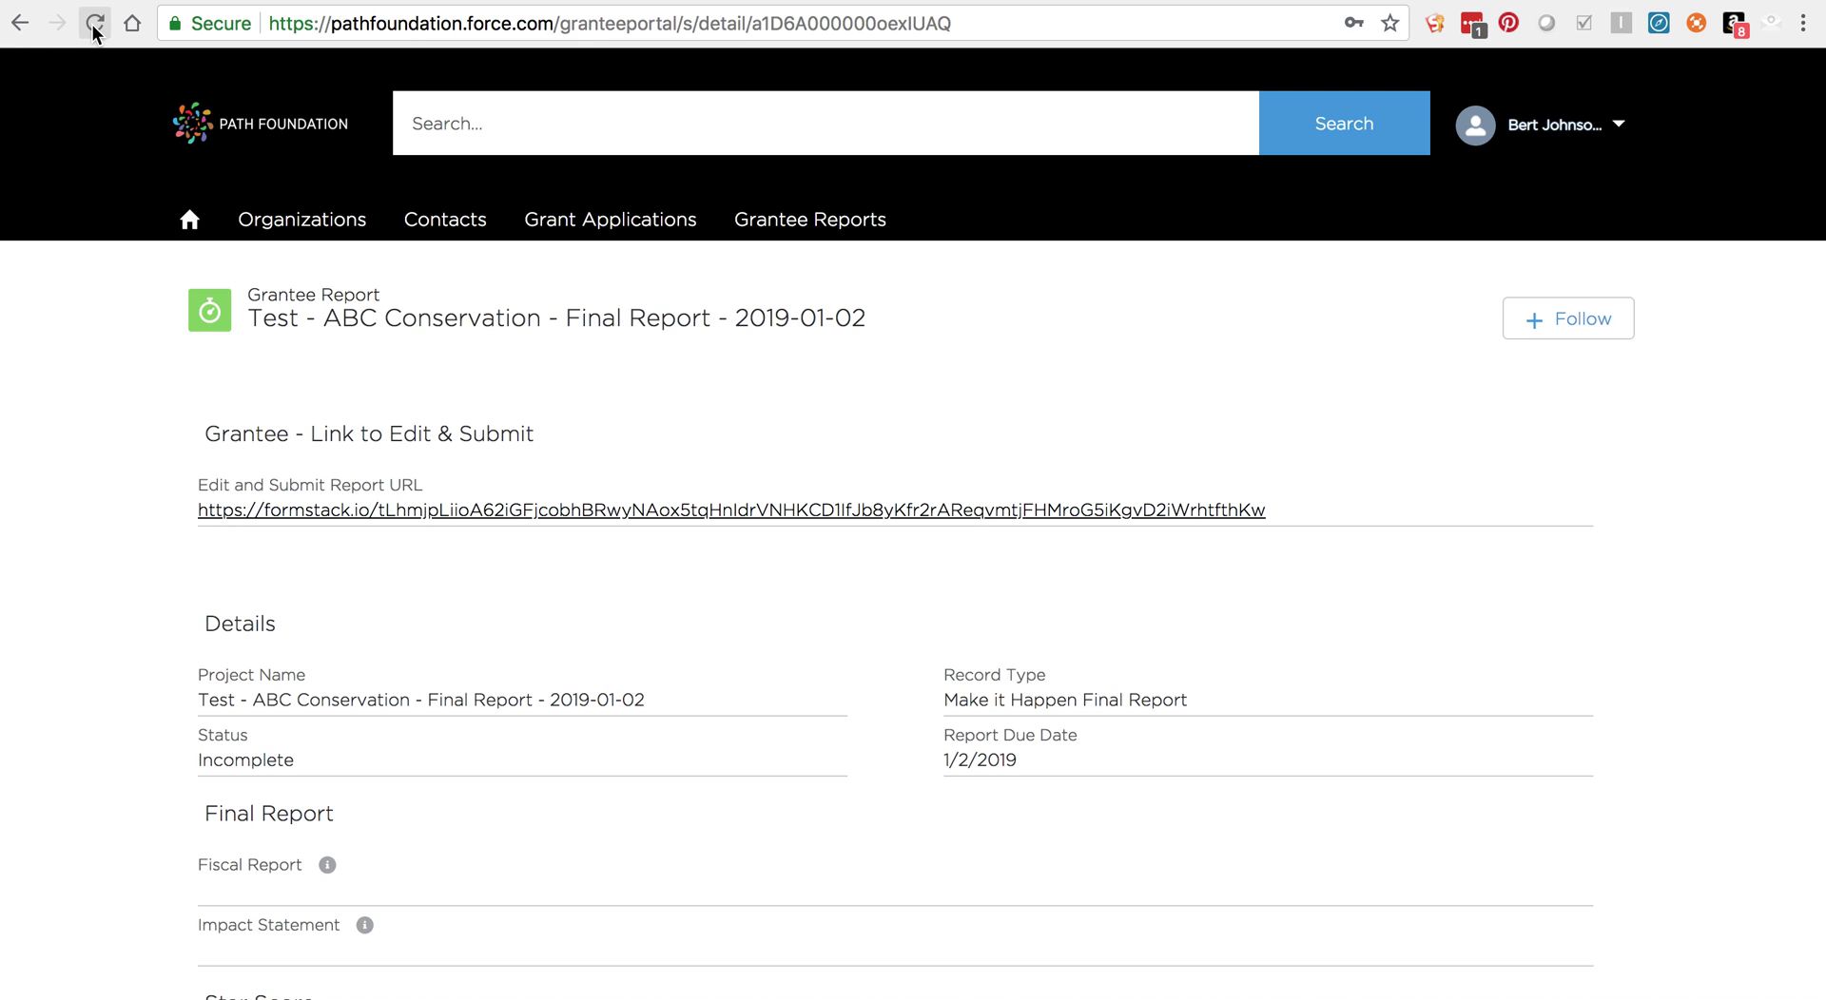
Step: Reload the Grantee Reports list and reopen the ABC Conservation final report to check its Submitted status
{"action": "left_click", "coordinate": [775, 231]}
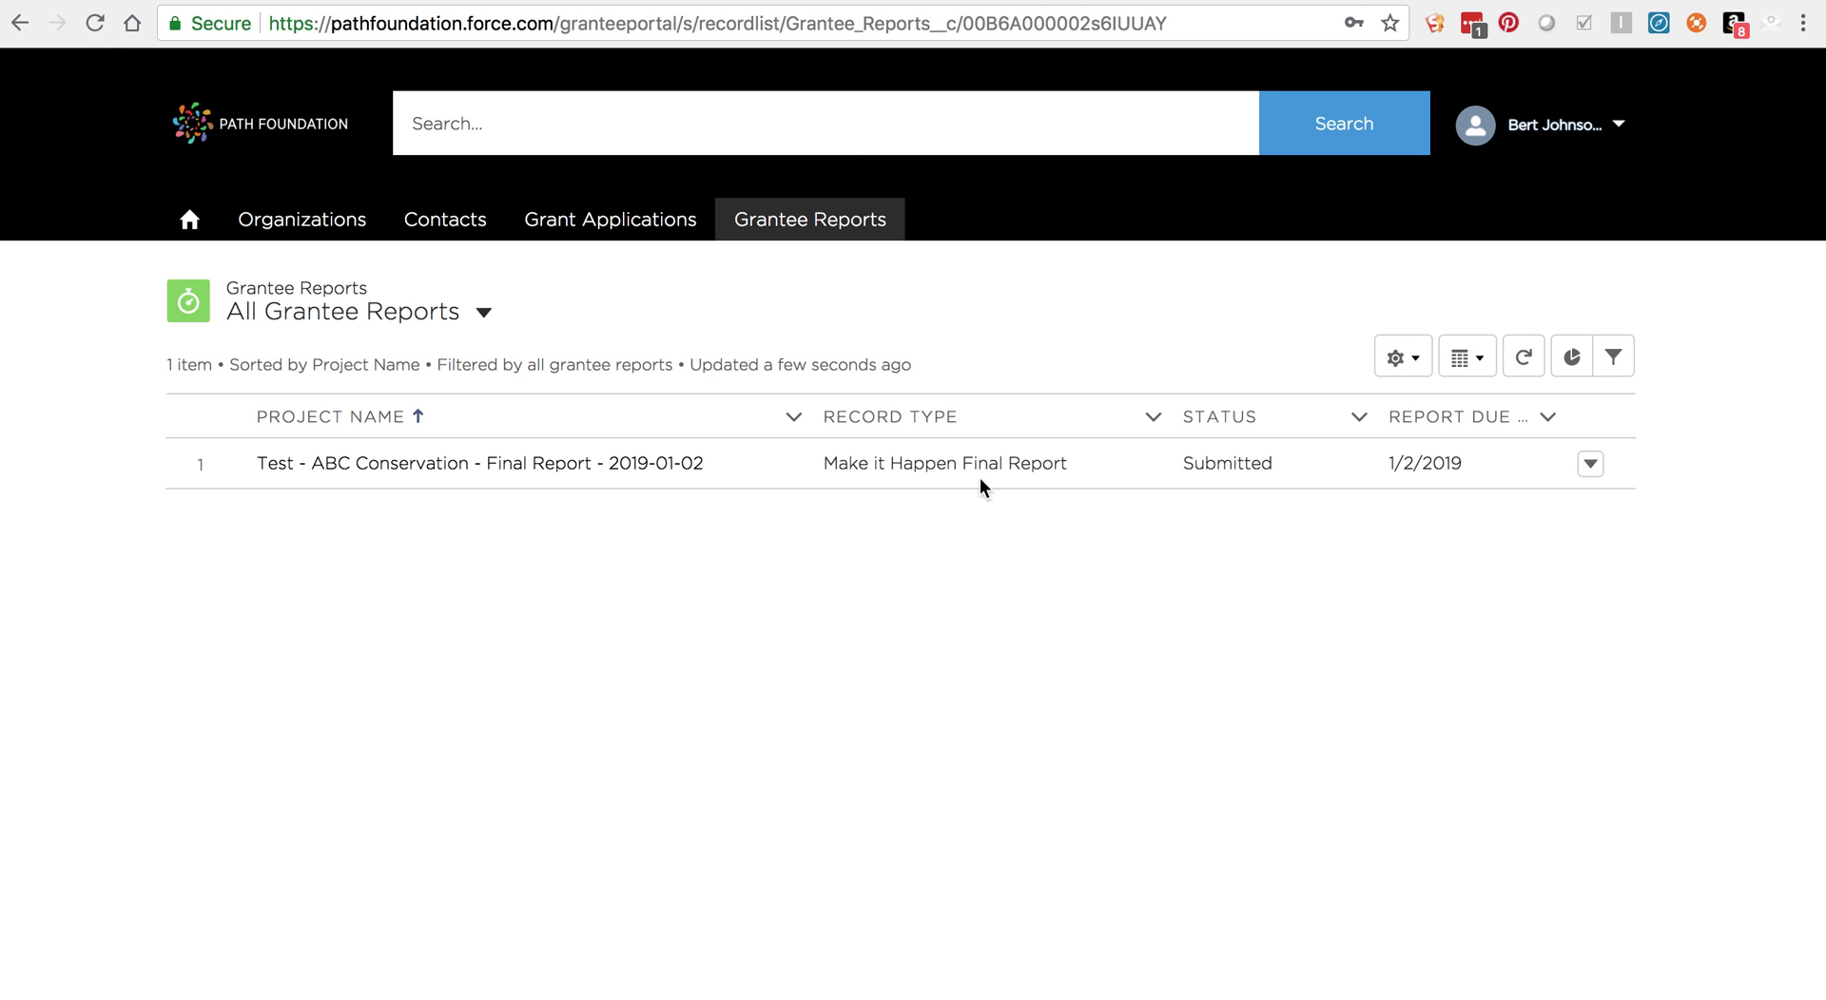
{"action": "left_click", "coordinate": [572, 466]}
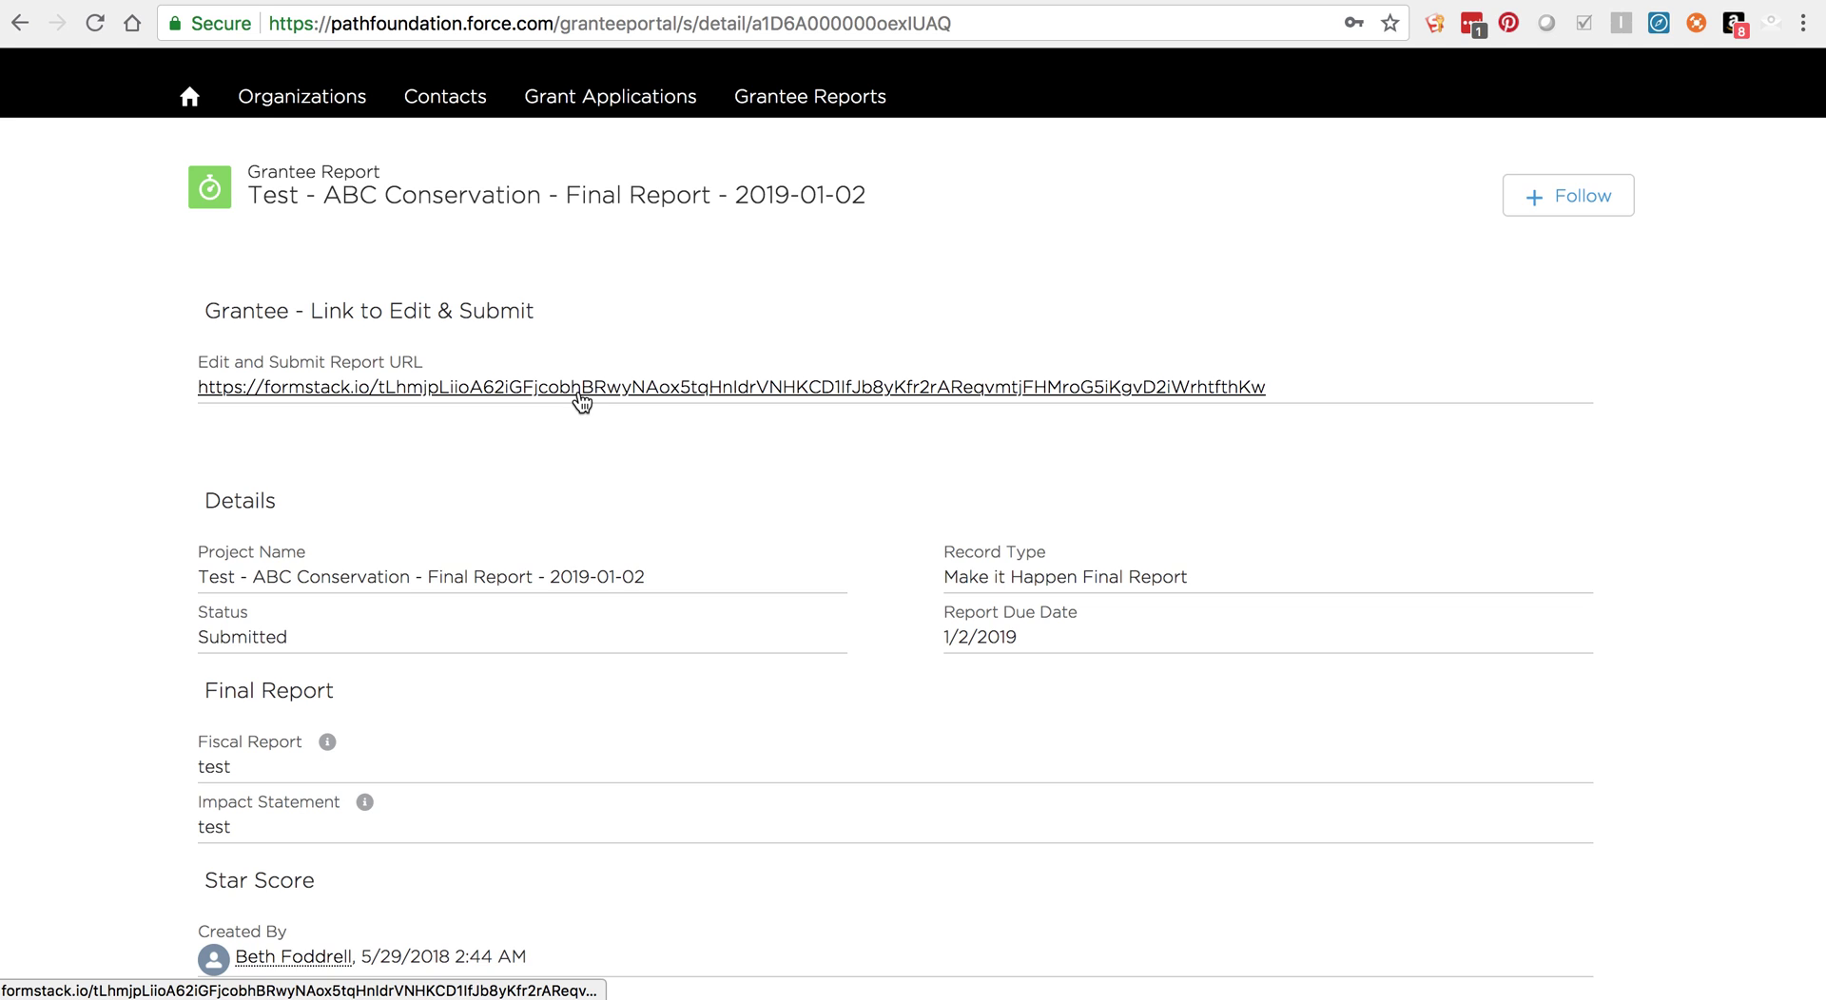
Step: From the portal home page, open the Contact the PATH Foundation form and scroll through it
{"action": "left_click", "coordinate": [193, 99]}
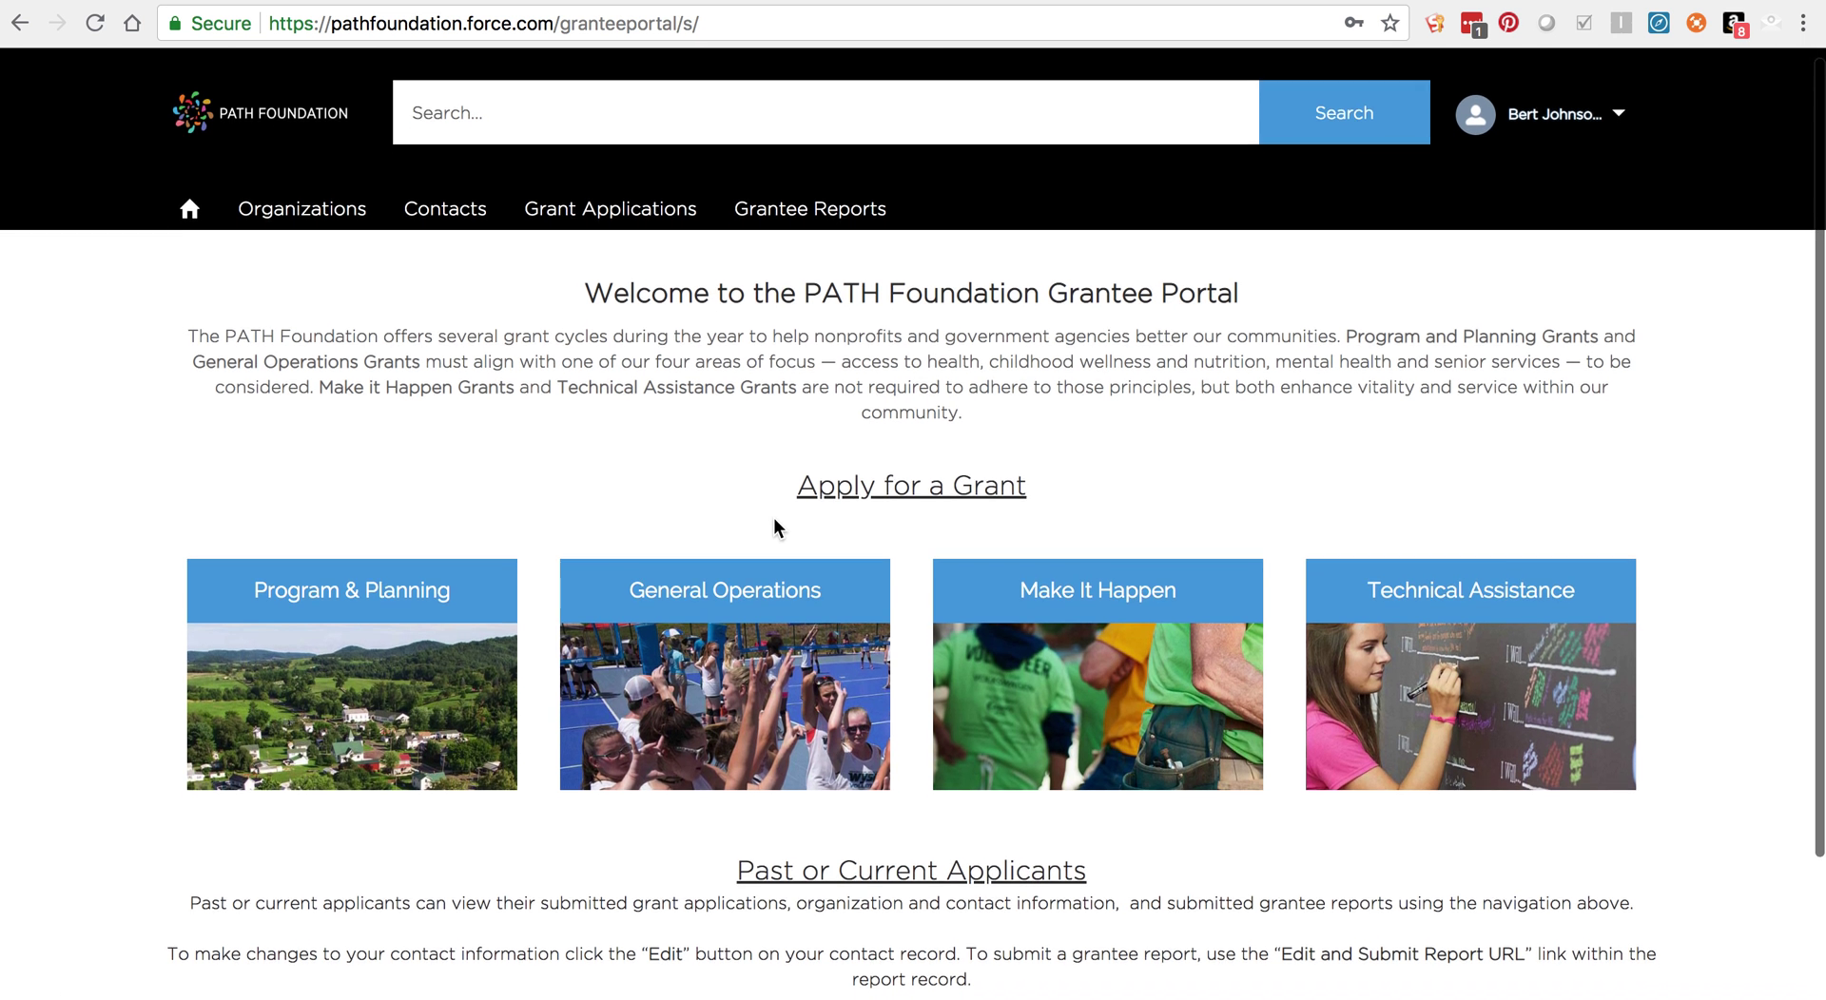
{"action": "scroll", "coordinate": [774, 519], "scroll_direction": "down", "scroll_amount": 3}
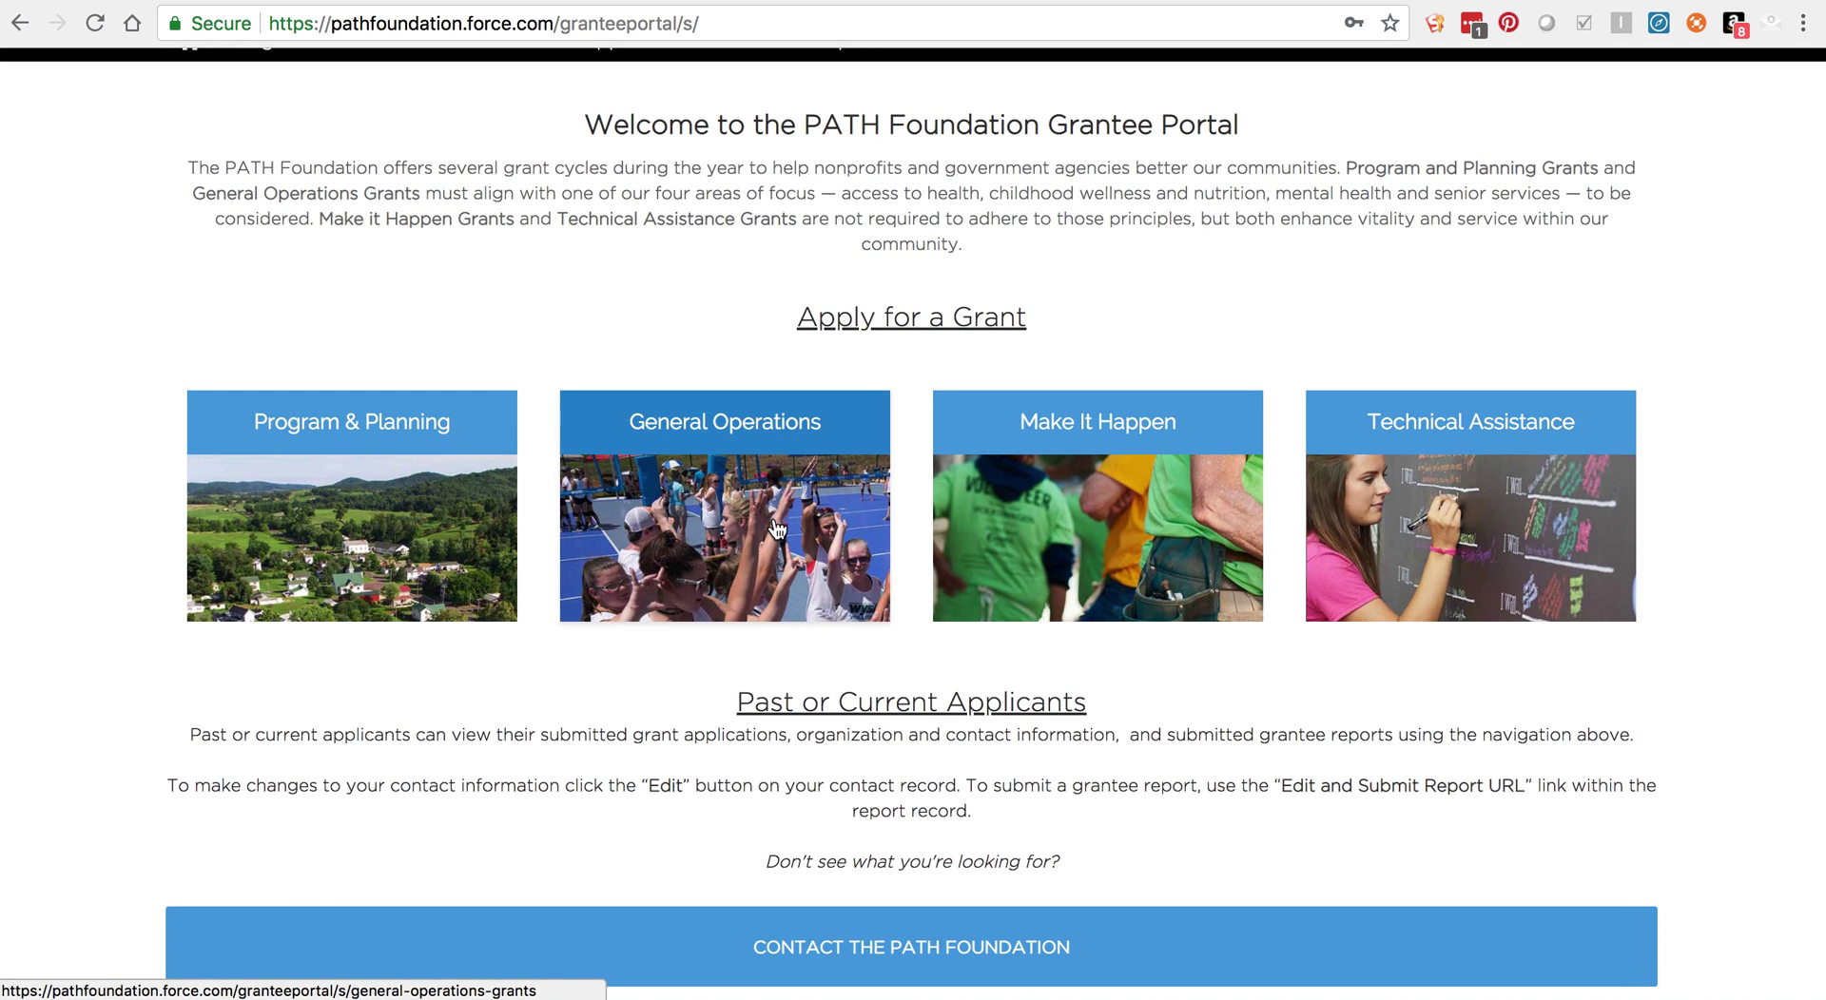
{"action": "left_click", "coordinate": [891, 962]}
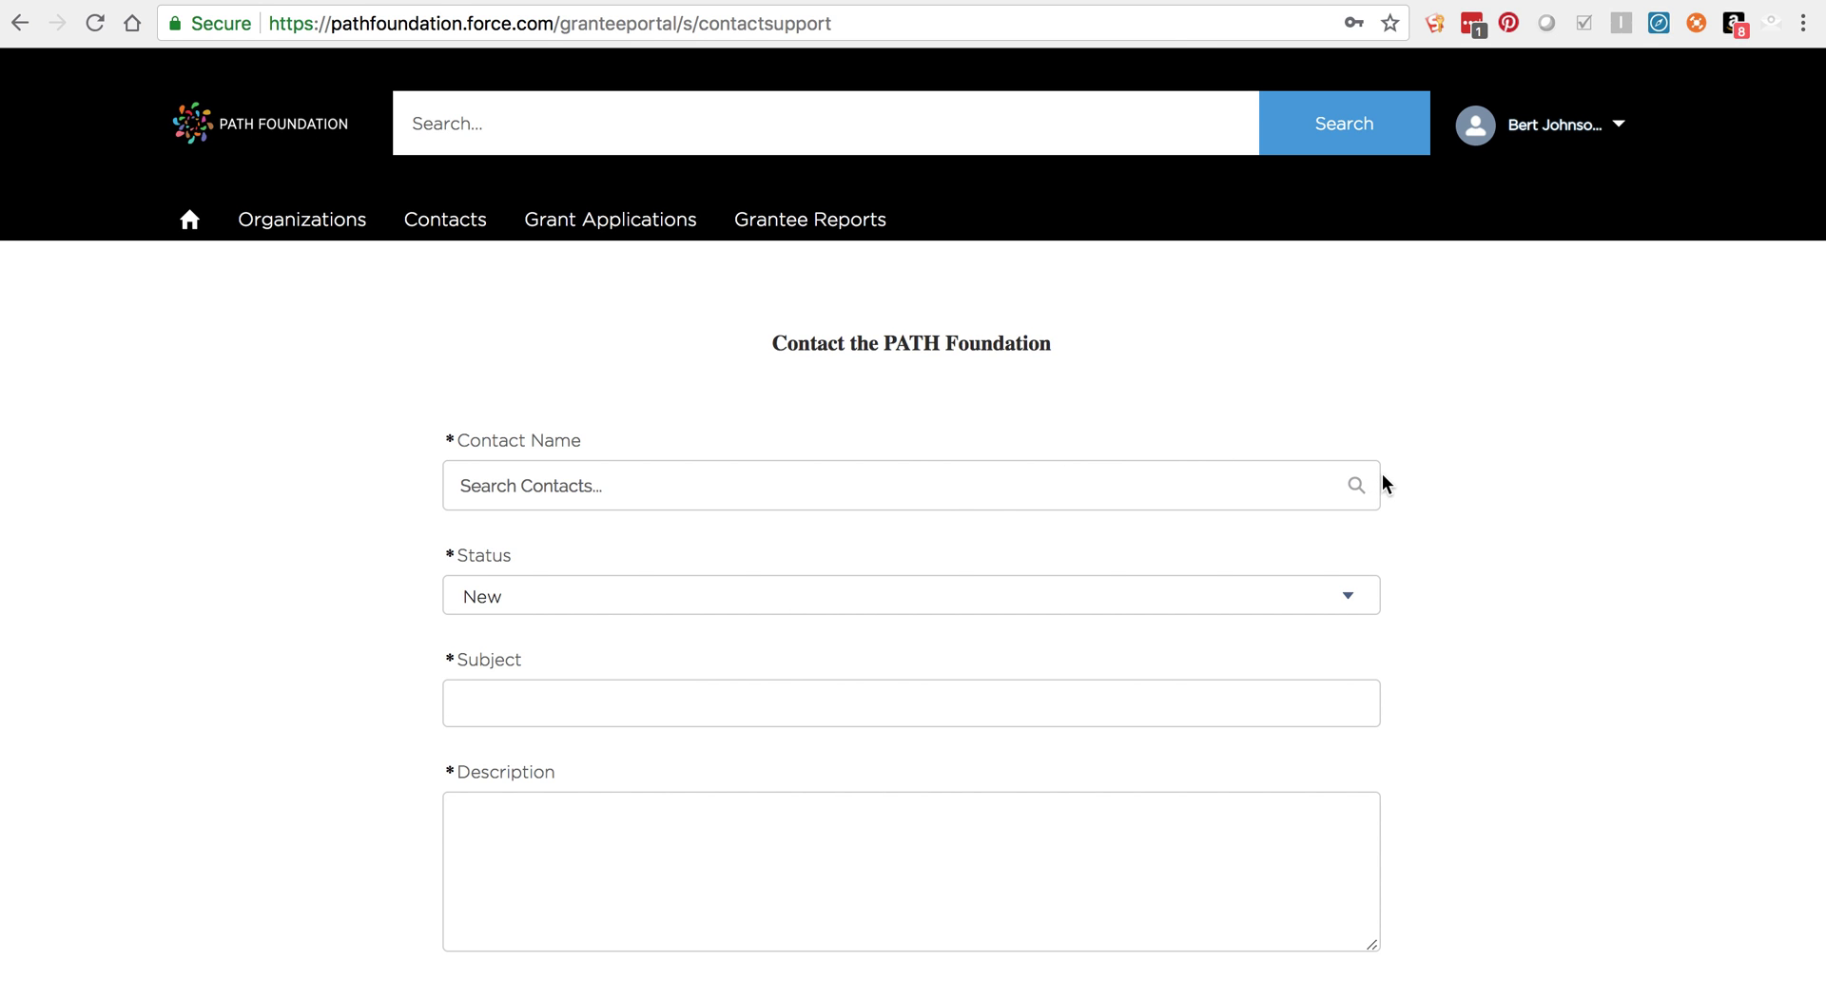
{"action": "scroll", "coordinate": [1383, 474], "scroll_direction": "down", "scroll_amount": 3}
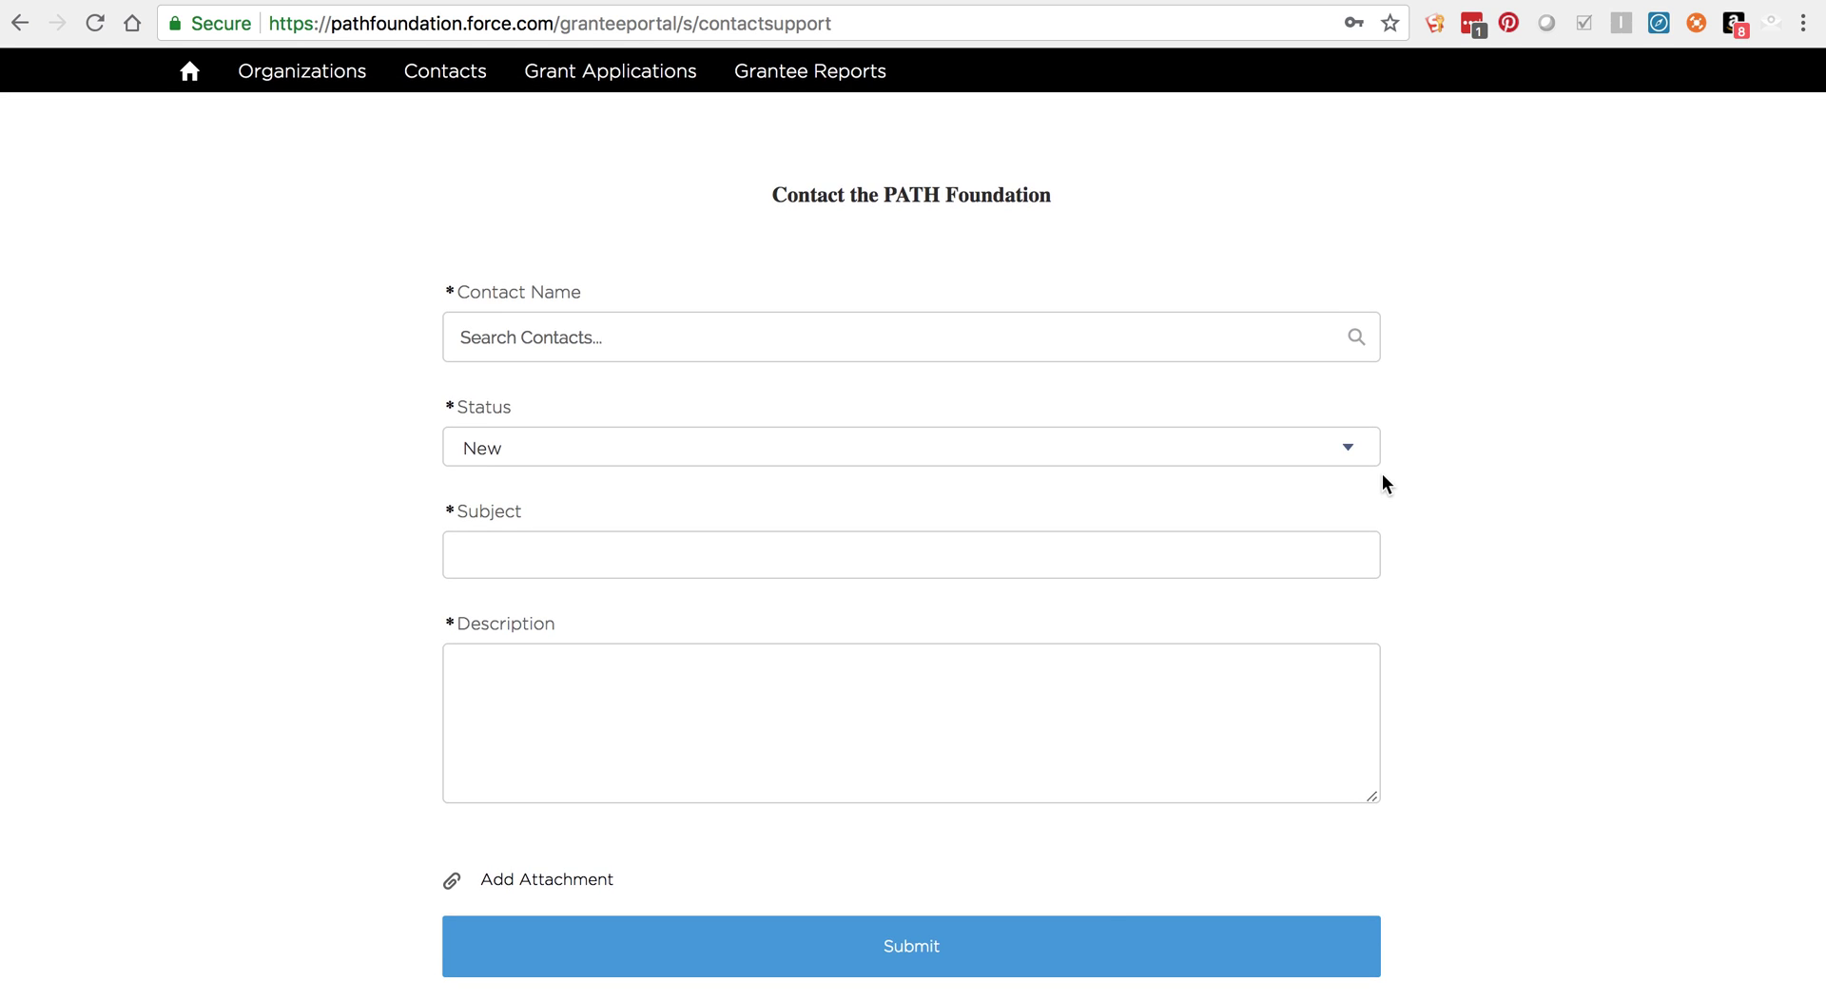